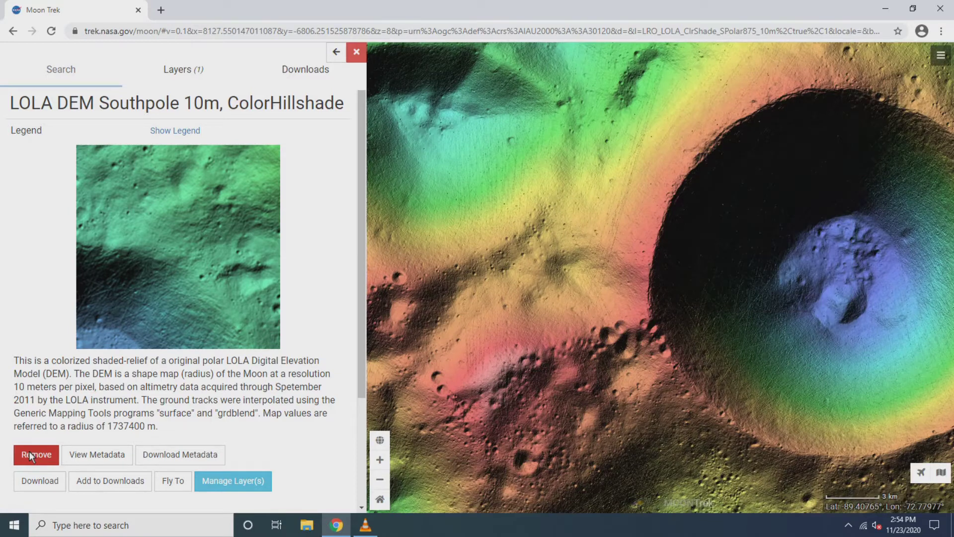
Replace the product search term with "LRO LOLA DEM" and run the search.
drag(690, 247, 527, 259)
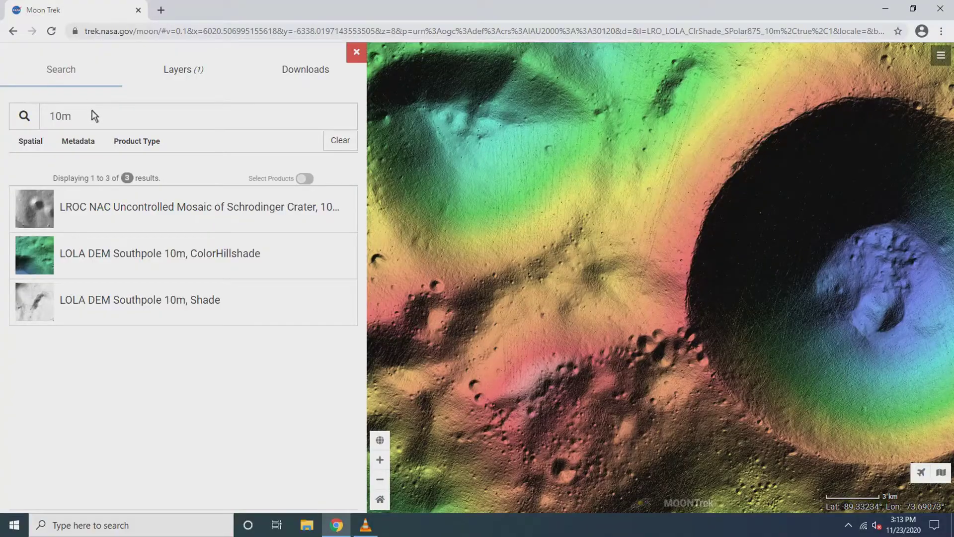
click(95, 119)
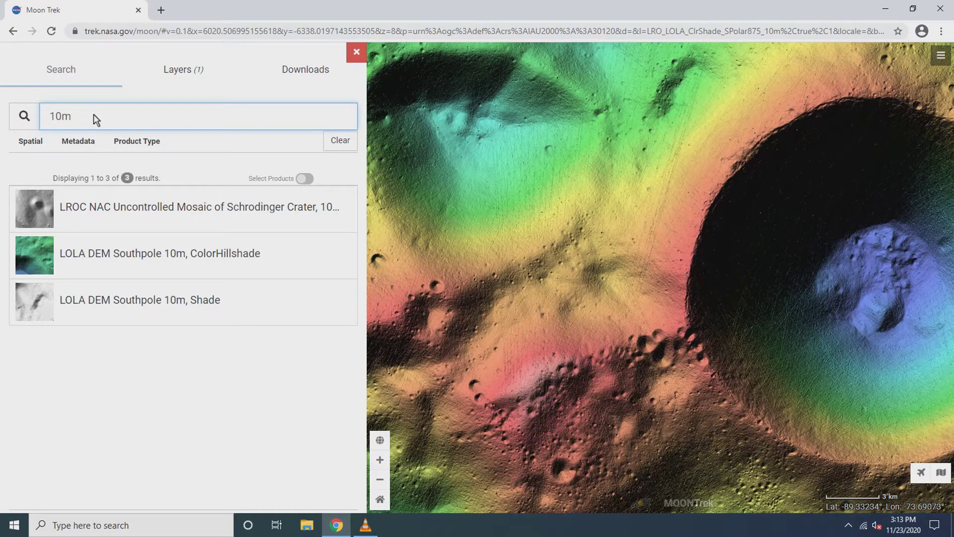
key(BackSpace)
key(BackSpace)
key(BackSpace)
text(LRO )
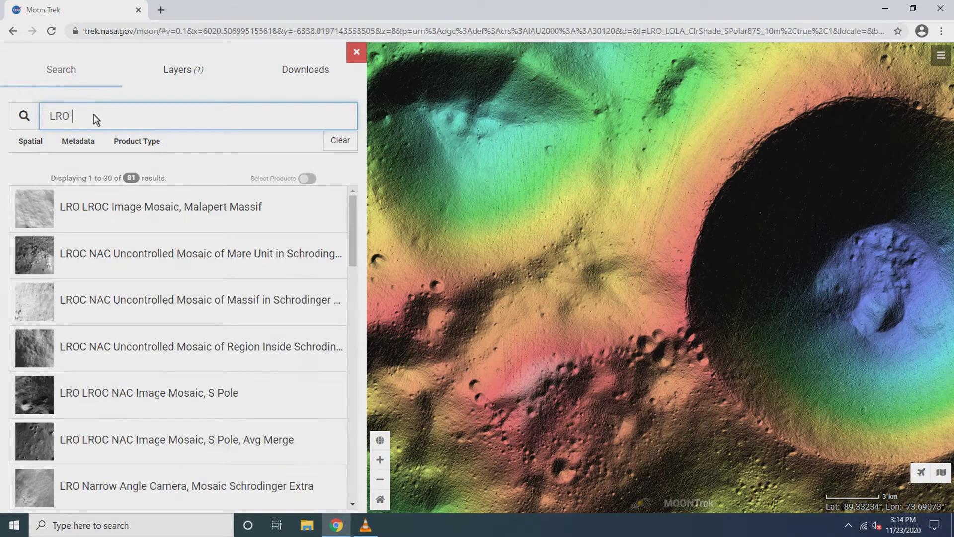
text(LOLA DEM)
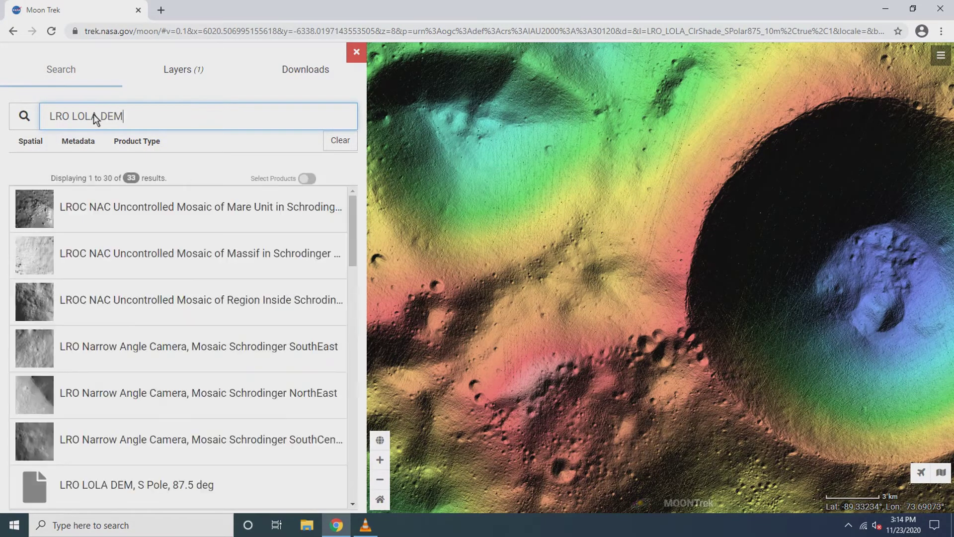
key(Return)
Open the details of the "LRO LOLA DEM, S Pole, 87.5 deg" product from the search results.
scroll(353, 225, down, 2)
scroll(354, 239, down, 3)
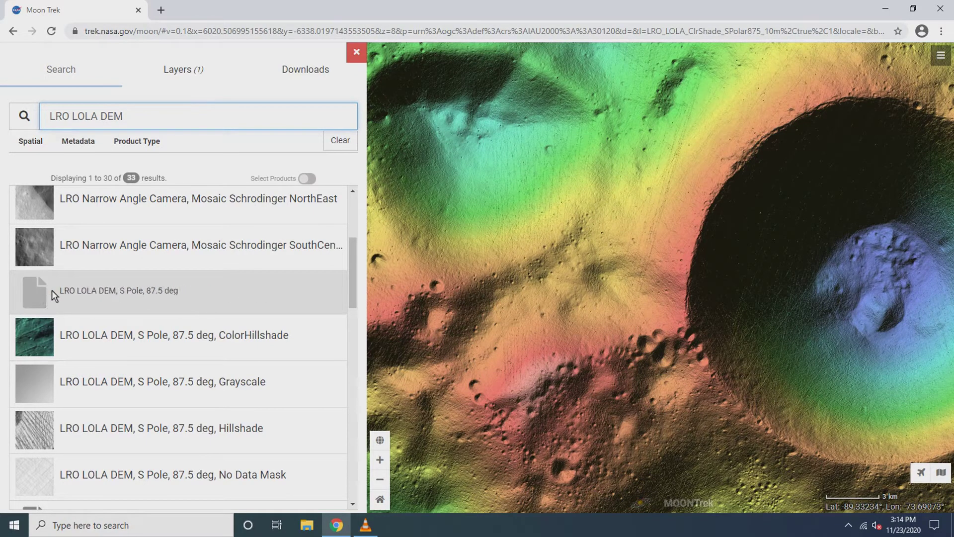
click(34, 291)
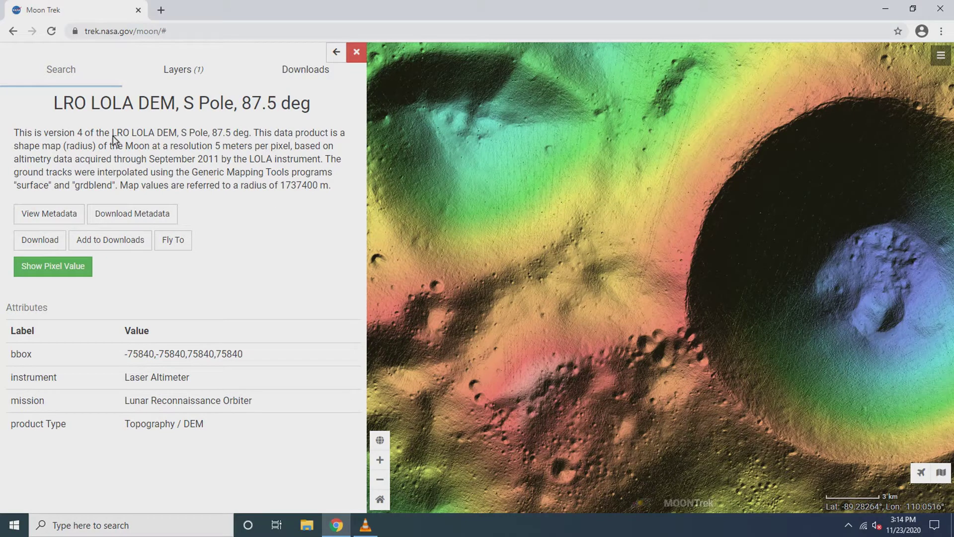
Check the version, resolution and reference radius in the product description, and download the DEM.
drag(213, 133, 245, 134)
drag(216, 147, 290, 148)
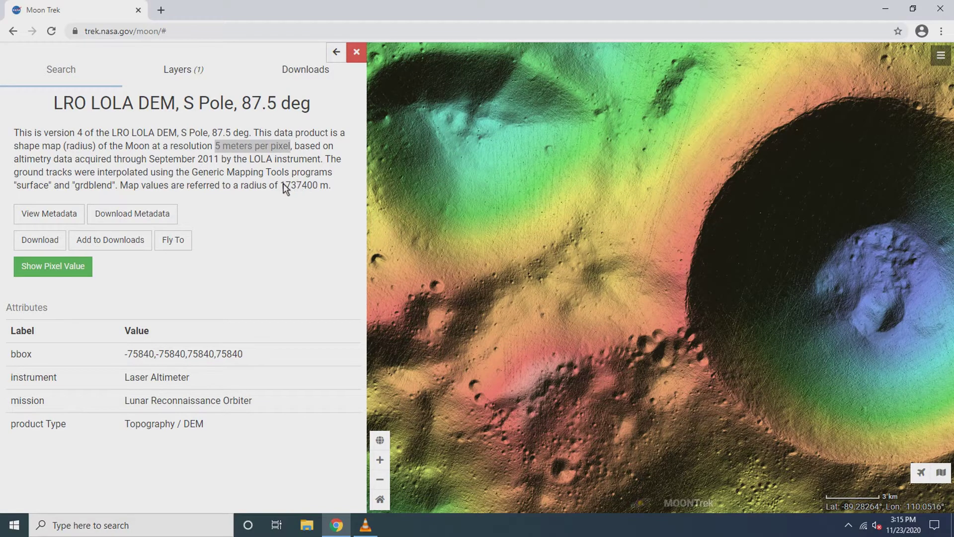
drag(280, 185, 329, 185)
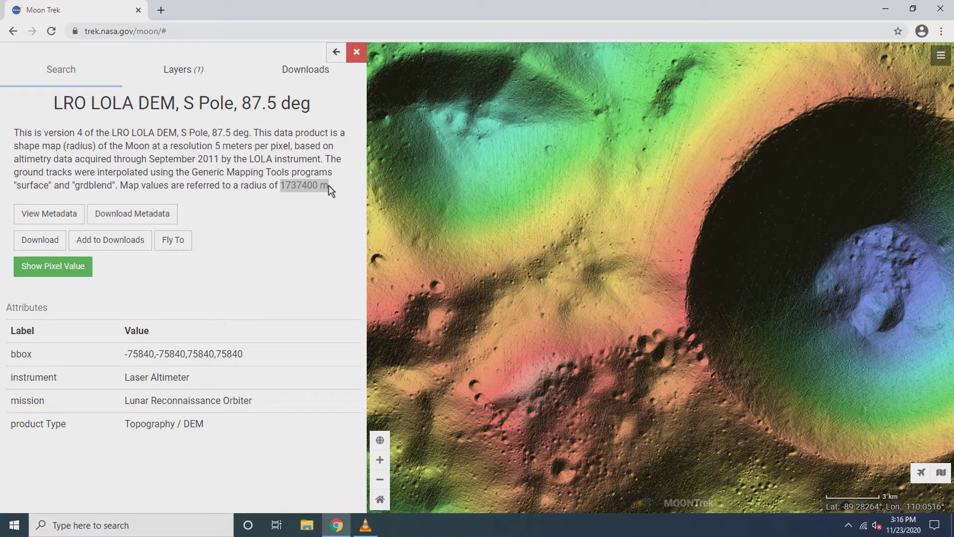
click(39, 241)
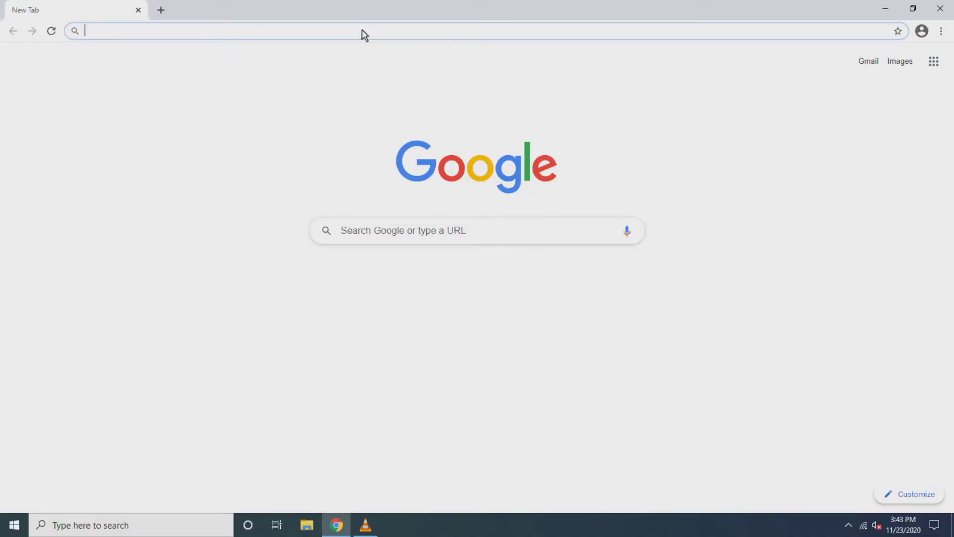
Go to qgis.org and download the QGIS Standalone Installer Version 3.16 (64 bit) for Windows.
text(qgis)
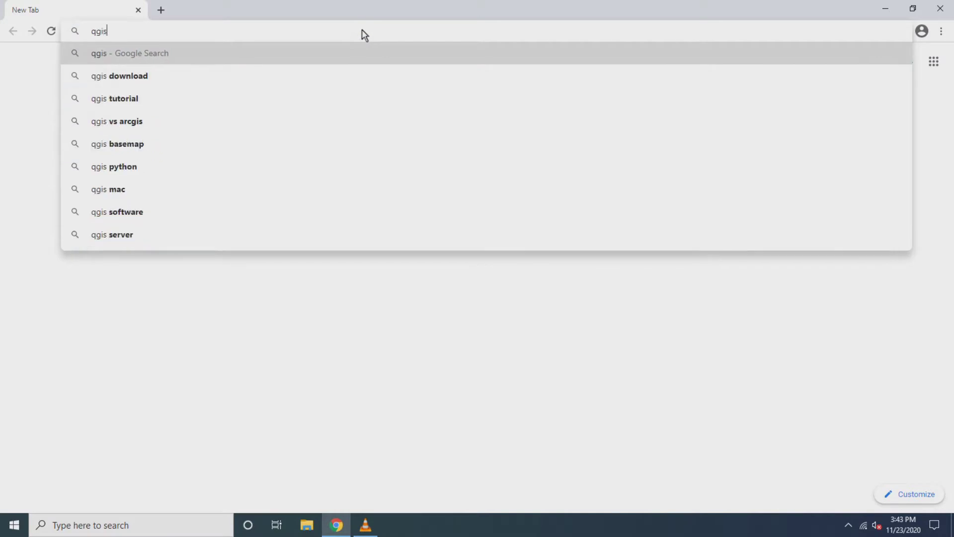
text(.org)
key(Return)
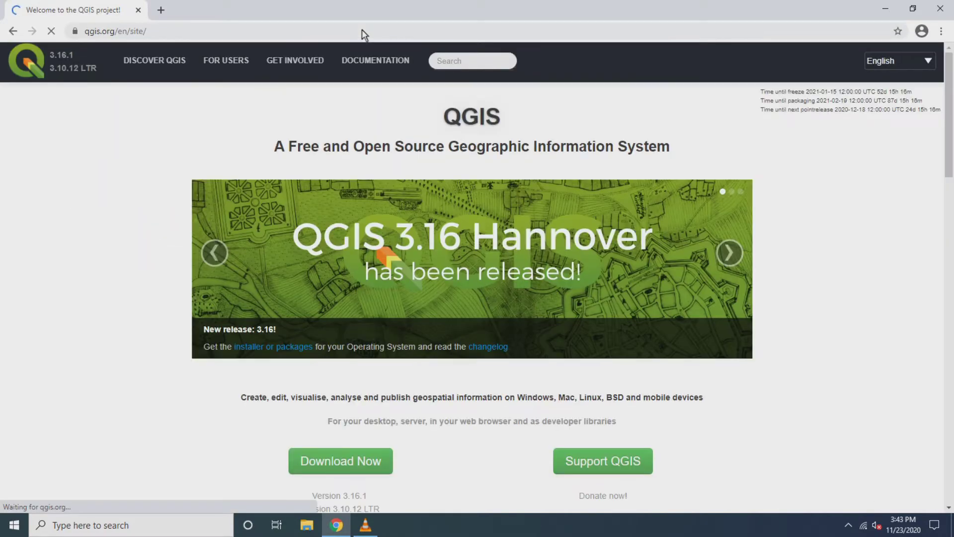
click(370, 460)
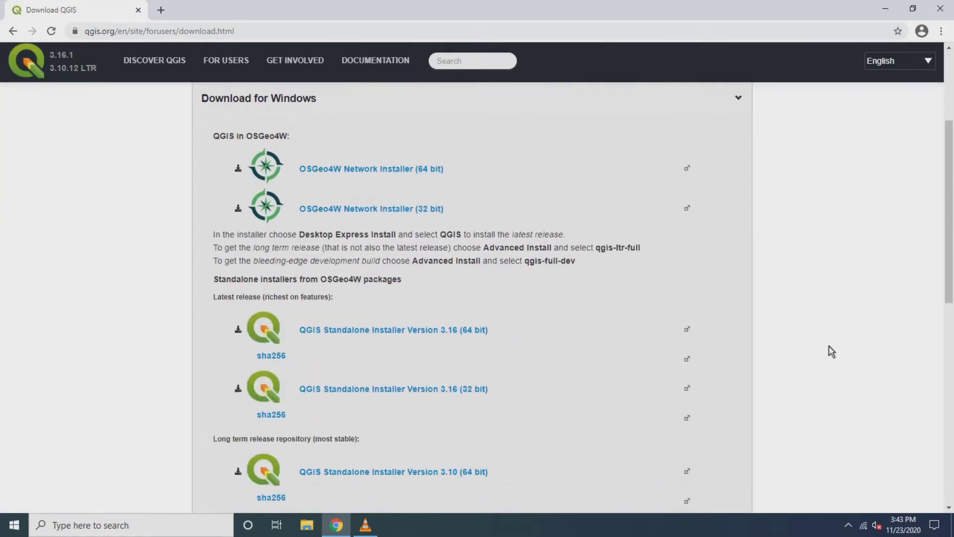
scroll(745, 333, down, 1)
click(438, 267)
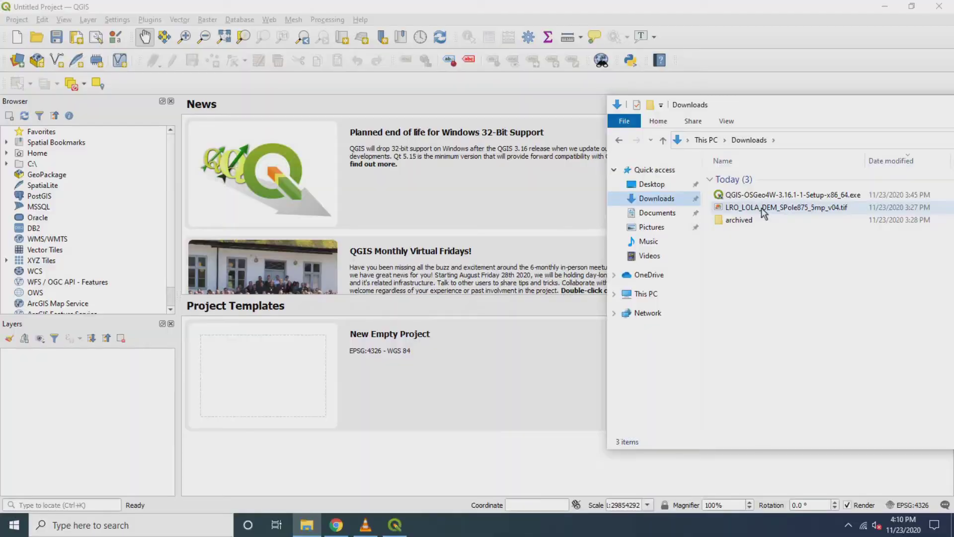
Add LRO_LOLA_DEM_SPole875_5mp_v04.tif from the Downloads folder to the QGIS project as a layer and dismiss the messages.
click(764, 212)
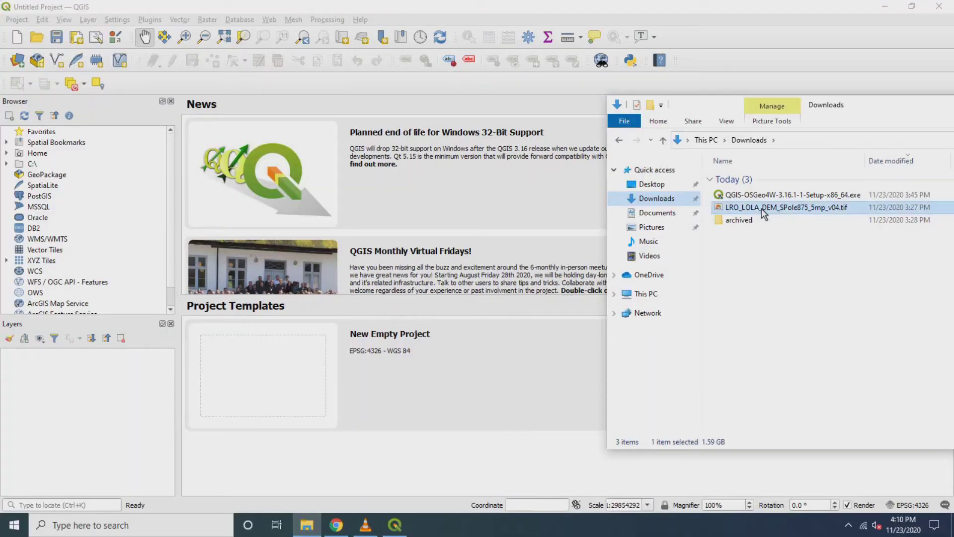
drag(764, 212, 445, 468)
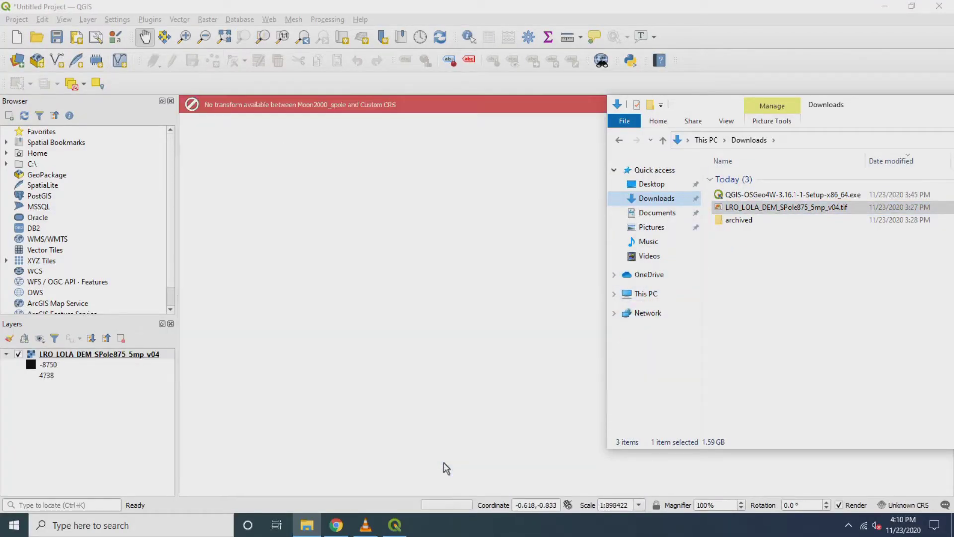
click(549, 5)
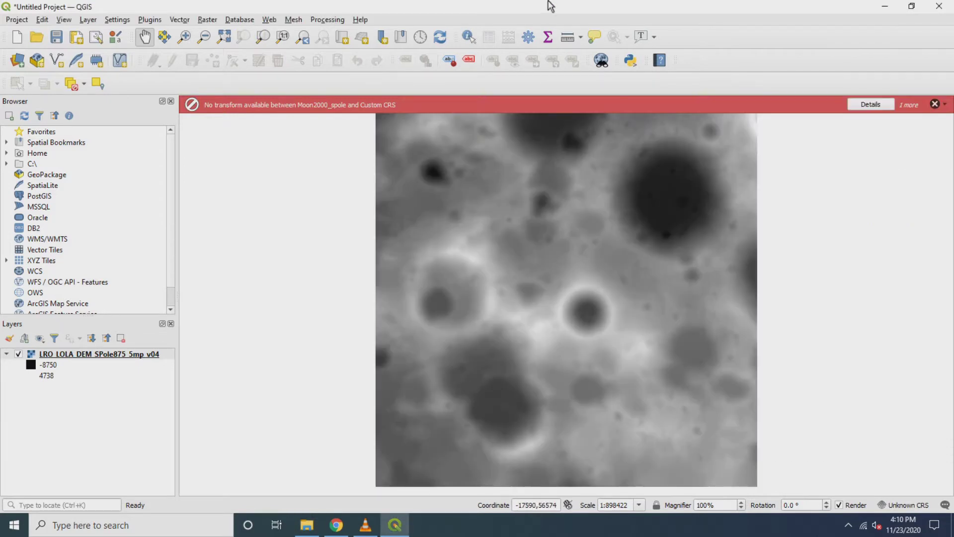
click(935, 104)
click(935, 104)
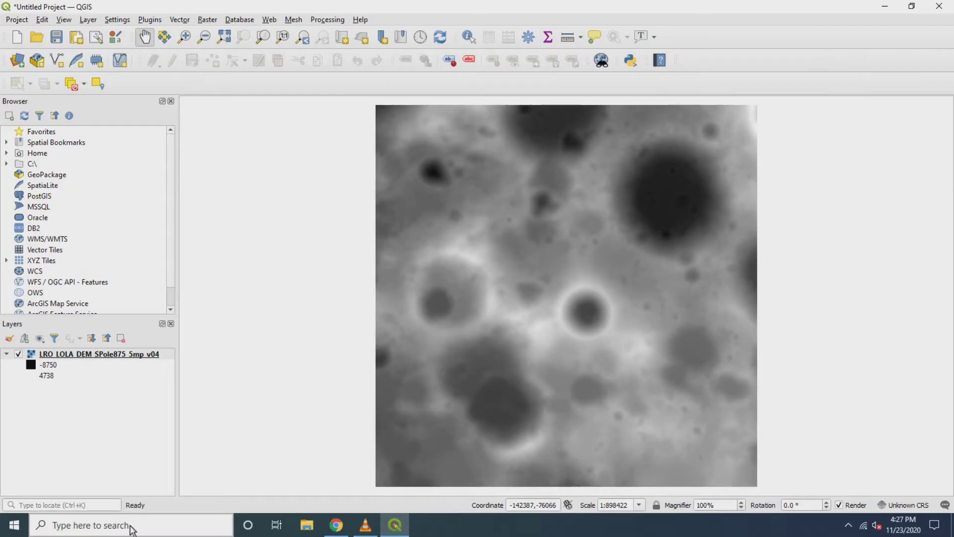
Switch to the Windows Calculator and multiply 30336 by 5 to get the DEM's width in metres.
click(129, 525)
text(calc)
key(Return)
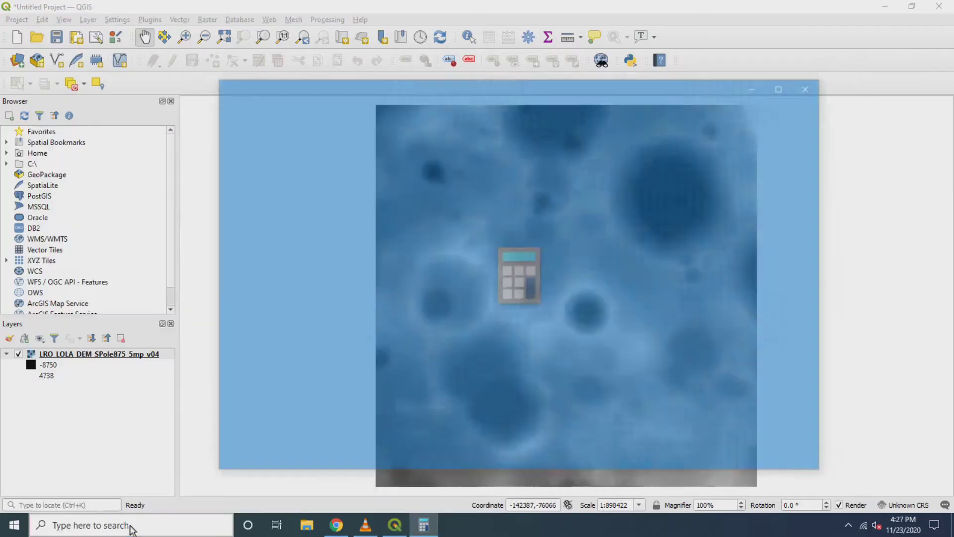
click(555, 164)
text(30)
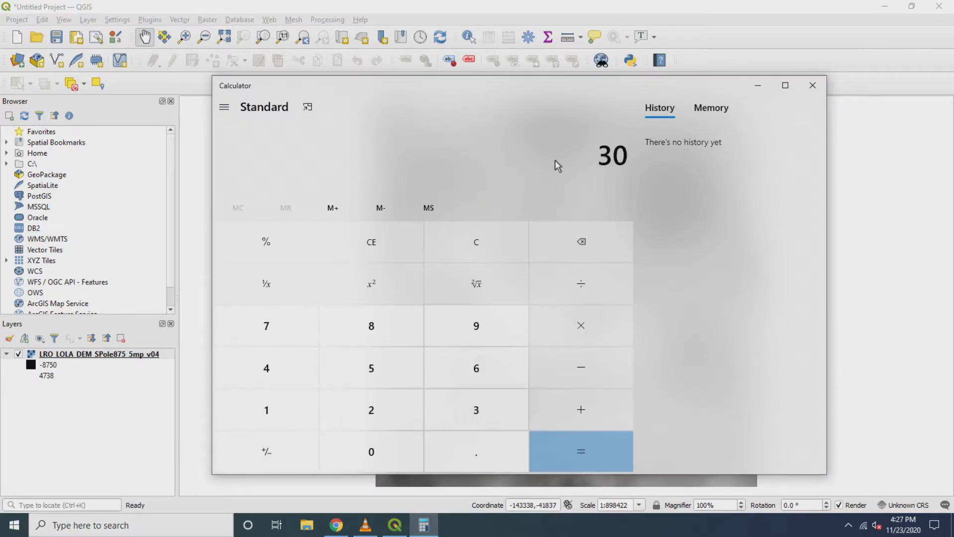
text(336*5)
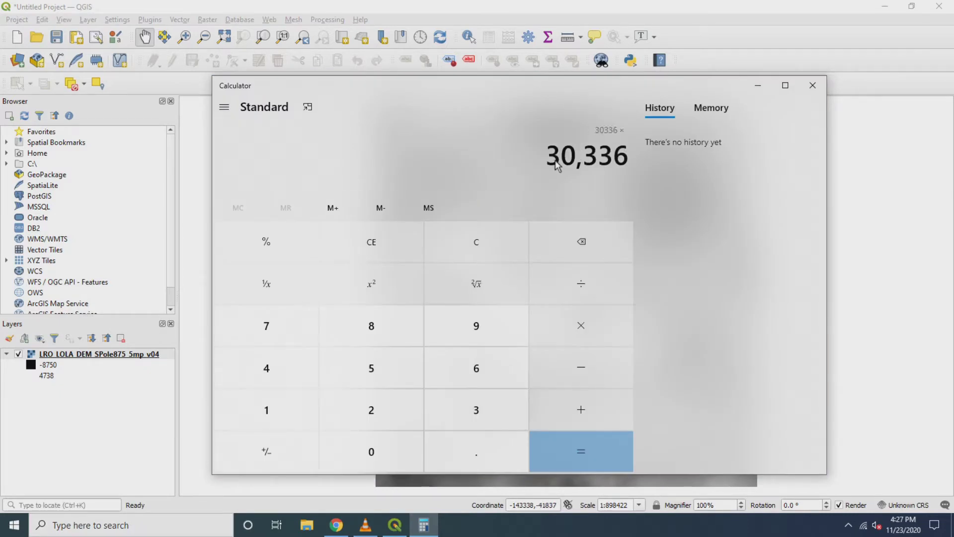
key(Return)
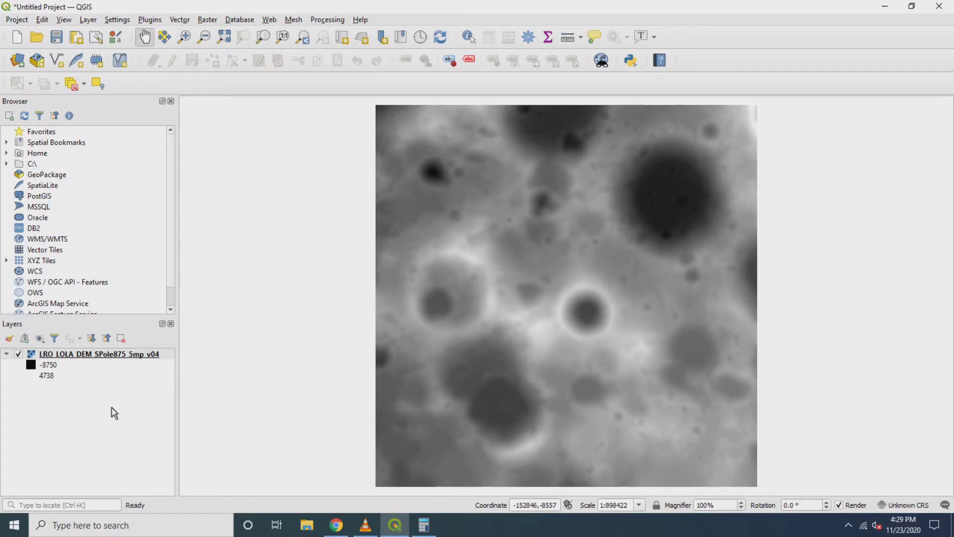
Open the DEM layer's properties in QGIS and examine its provider information, including extent and dimensions.
click(82, 356)
double_click(82, 356)
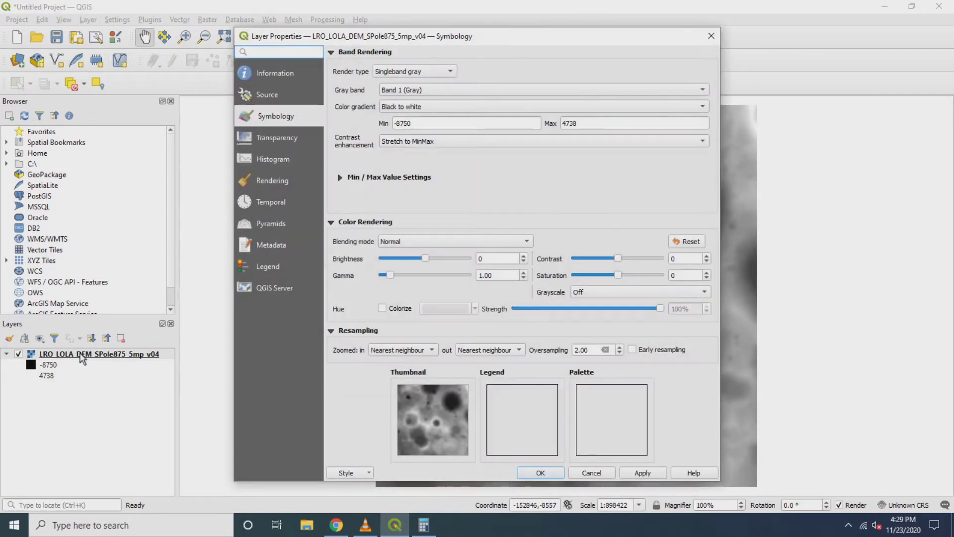
click(267, 73)
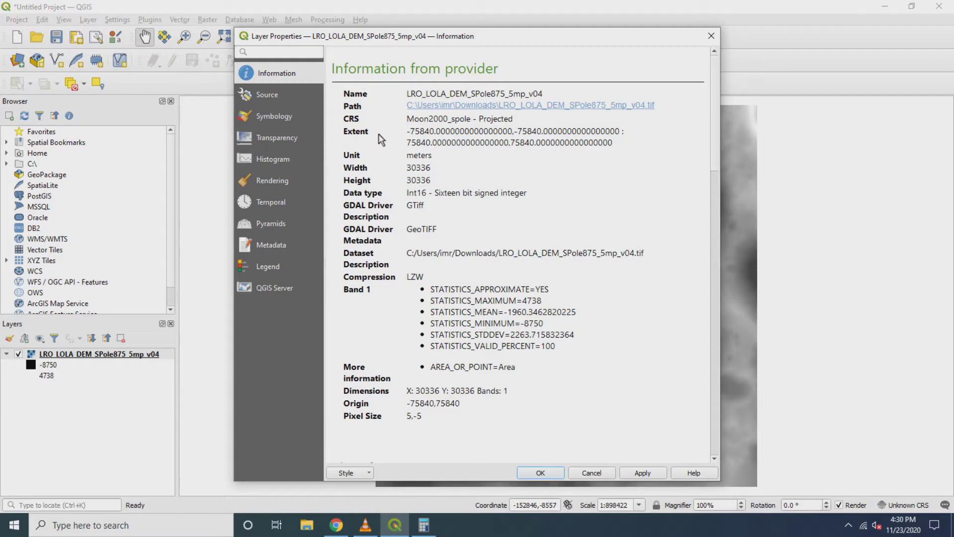
Switch to the Calculator and add 75840 and 75840 to check the DEM's extent.
click(425, 525)
text(75840 )
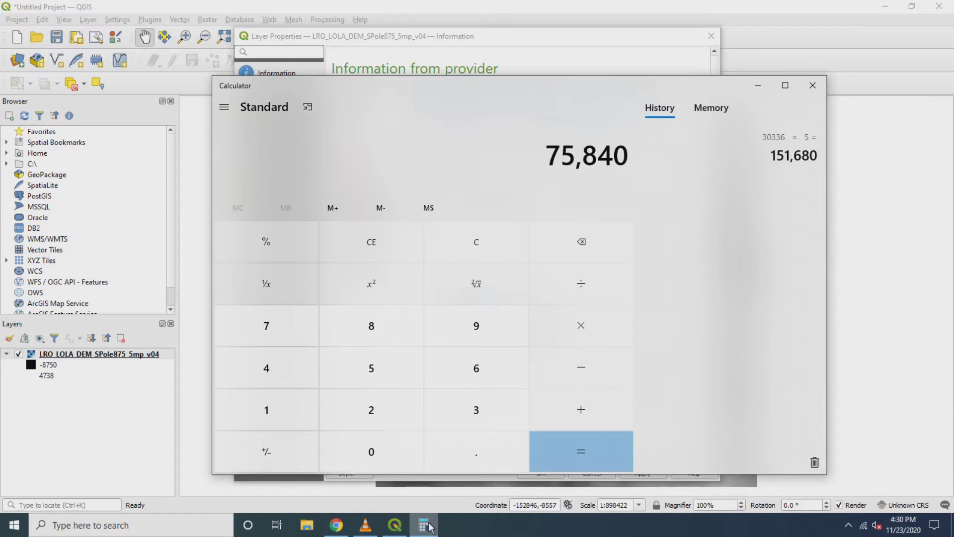
text(+ 7584)
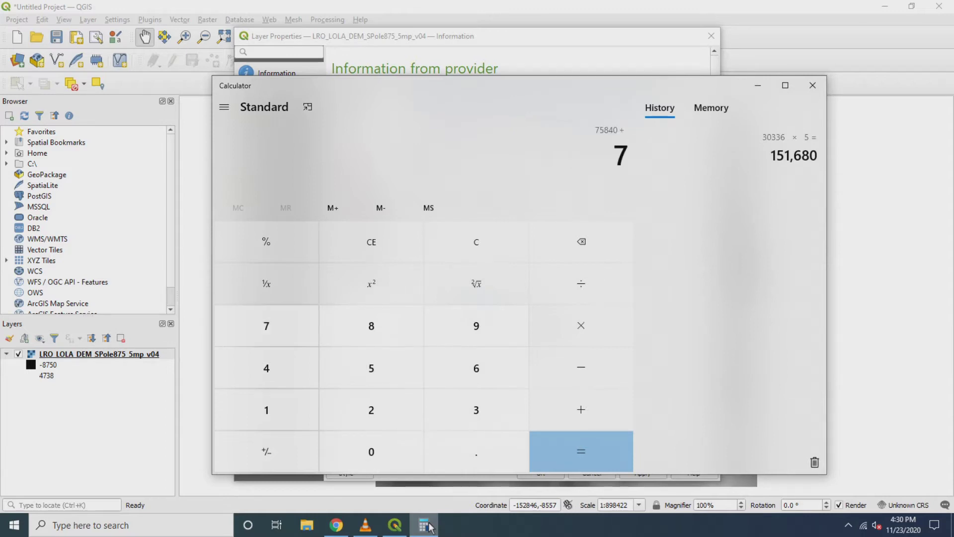
text(0)
key(Return)
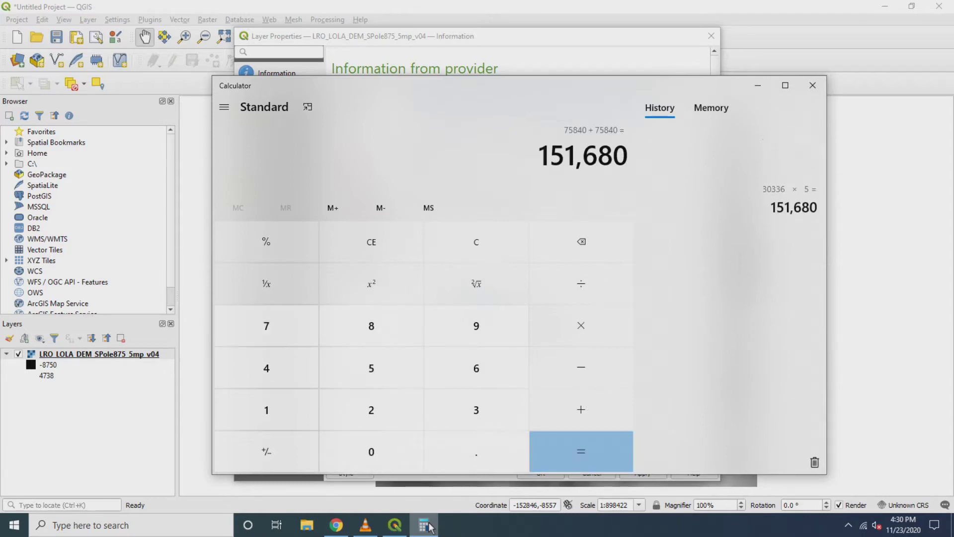
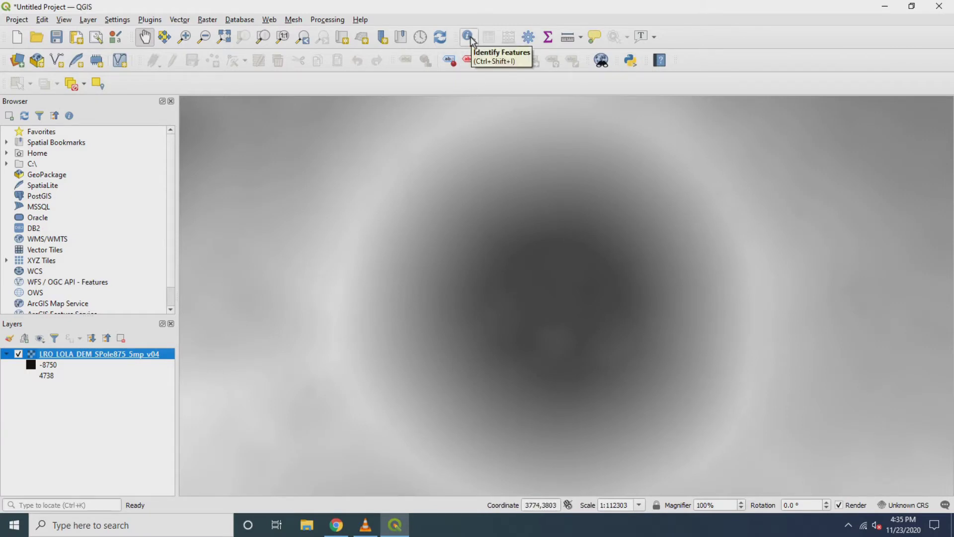
Identify the DEM's elevation values at several points on the central crater's floor, widening the results' feature column.
click(469, 38)
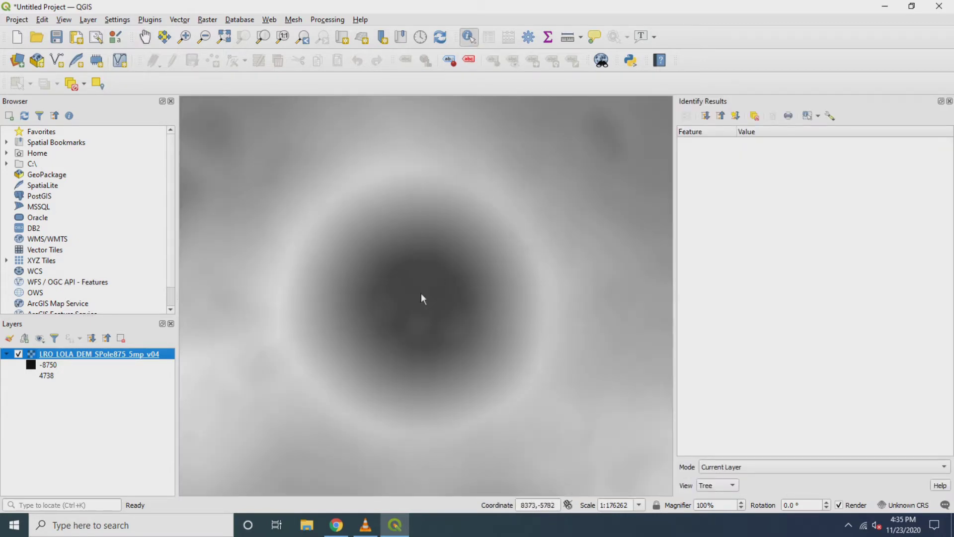
click(415, 308)
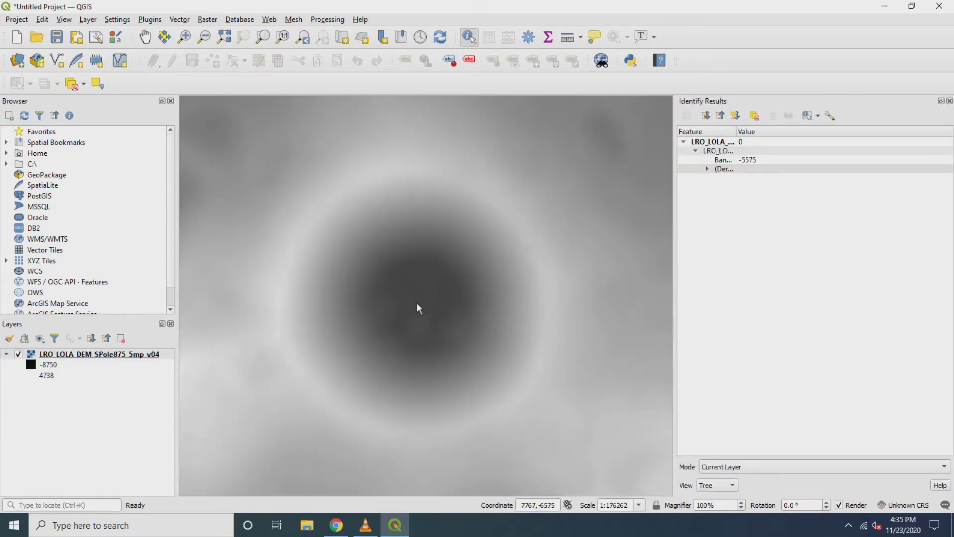
drag(736, 132, 828, 137)
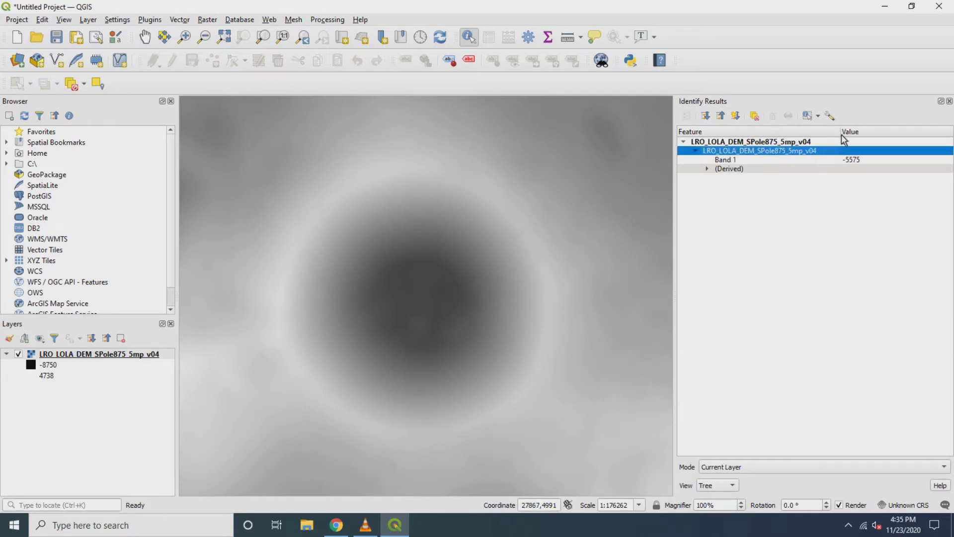
click(416, 300)
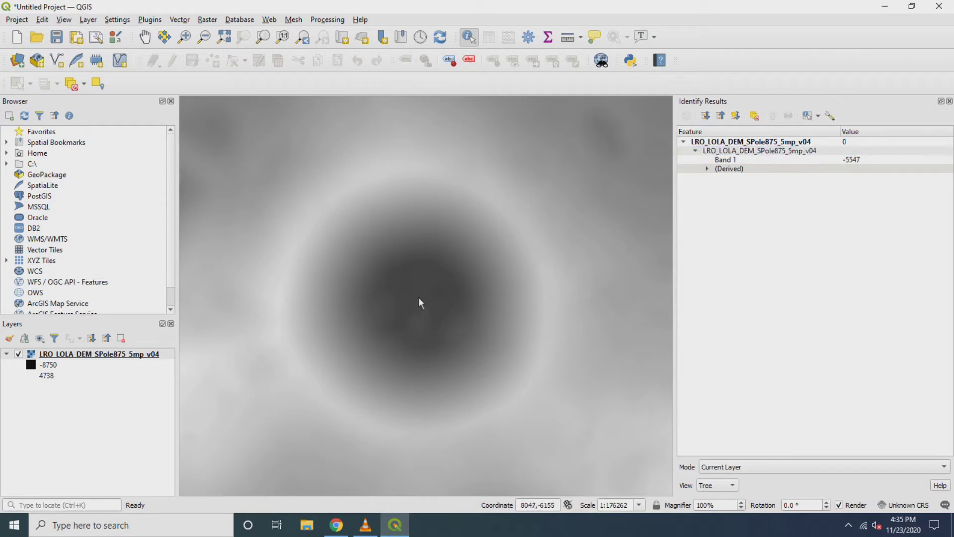
click(423, 297)
click(429, 302)
click(423, 303)
click(422, 297)
click(415, 305)
Identify the DEM's elevation values at several points along the upper-left rim of the crater.
click(301, 247)
click(294, 251)
click(294, 257)
click(293, 254)
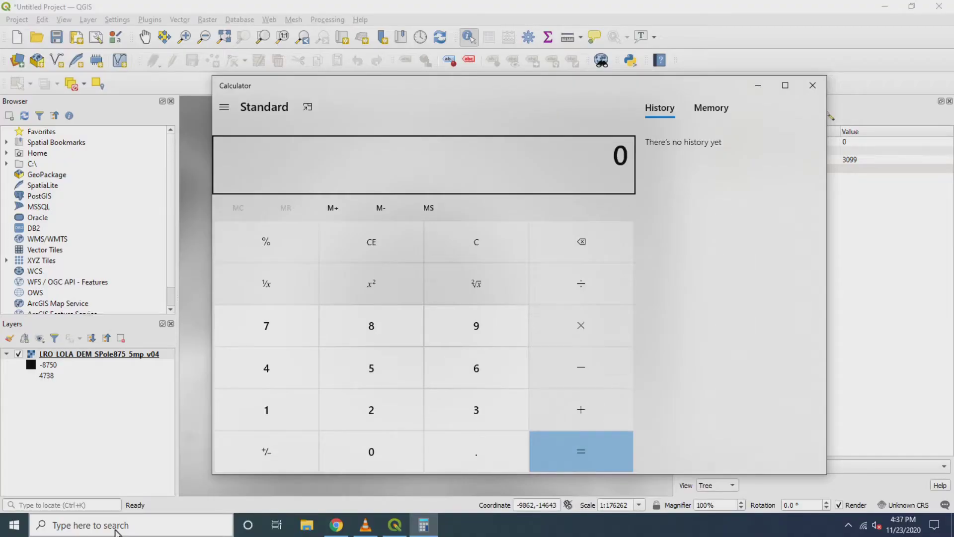
Add 5500 and 3000 in the Calculator to estimate the crater's depth from rim to floor.
text(5500 )
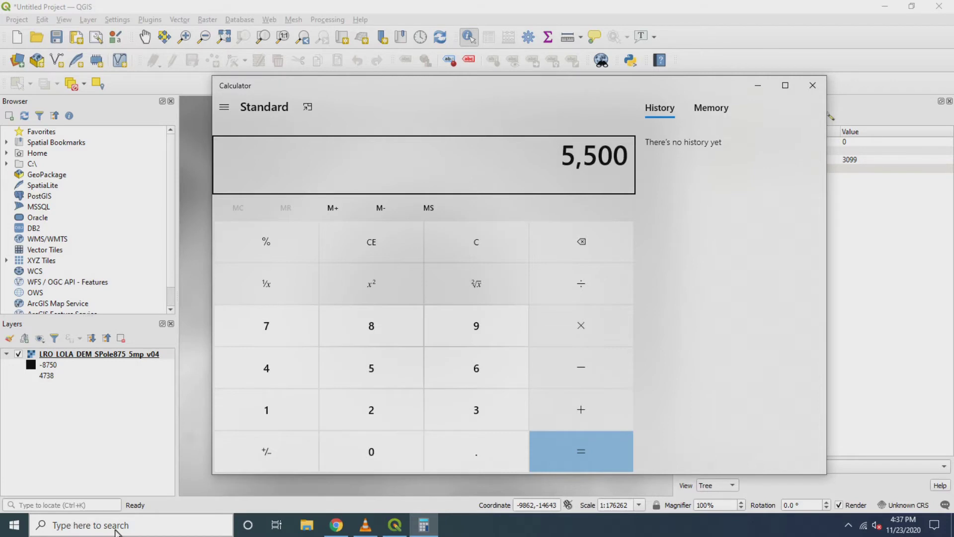
text(+ 3,000)
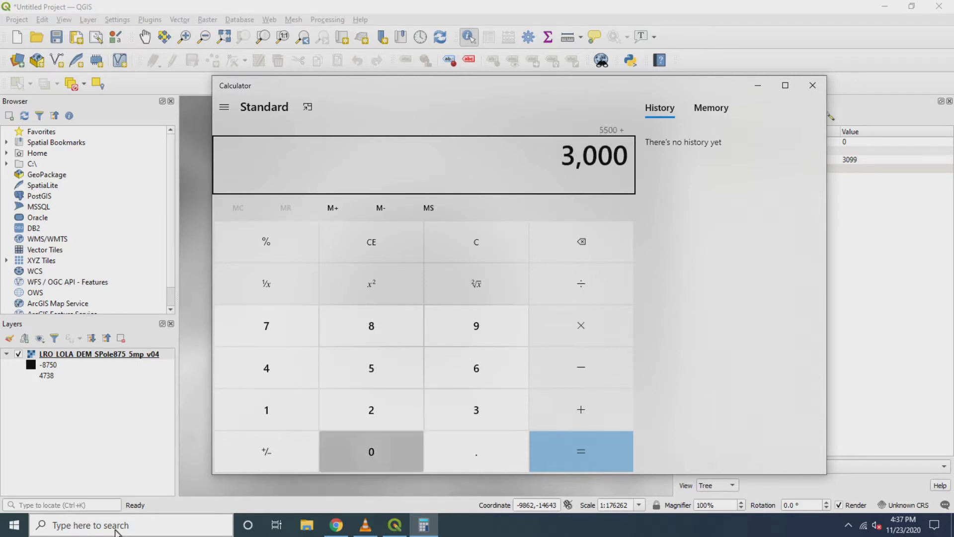
key(Return)
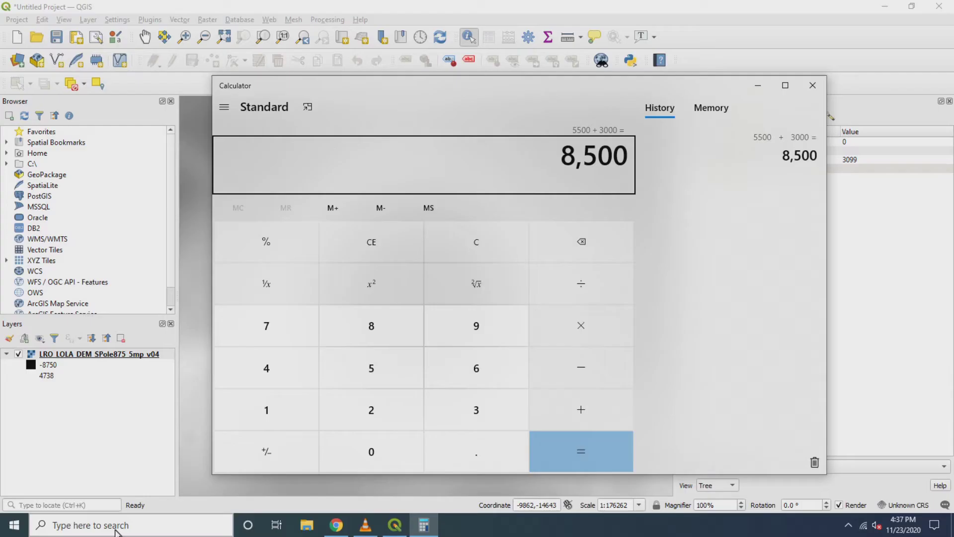
Divide the 8500 crater depth estimate by 2 in the Calculator.
key(slash)
key(2)
key(Return)
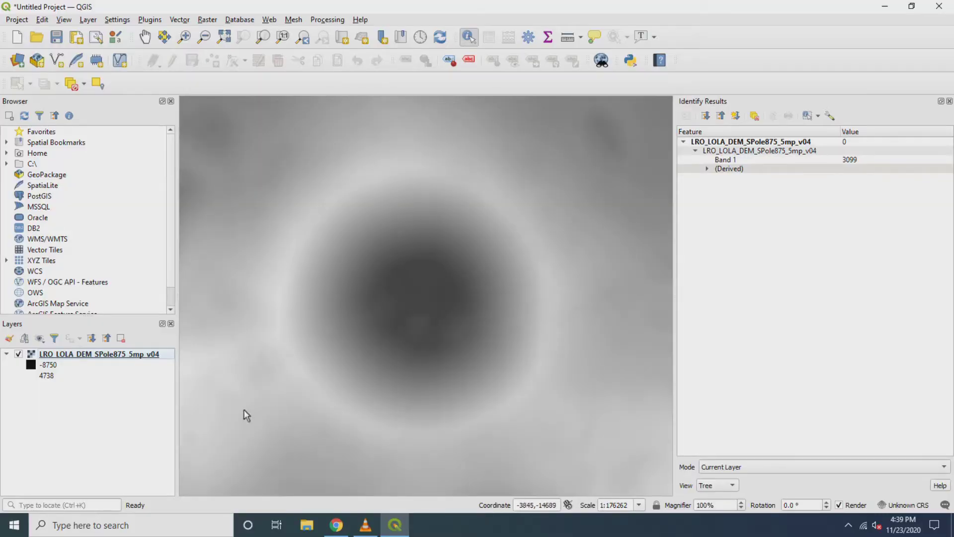
Set up a Raster Calculator expression that divides band 1 of the LRO_LOLA_DEM_SPole875_5mp_v04 layer by 2.
click(98, 354)
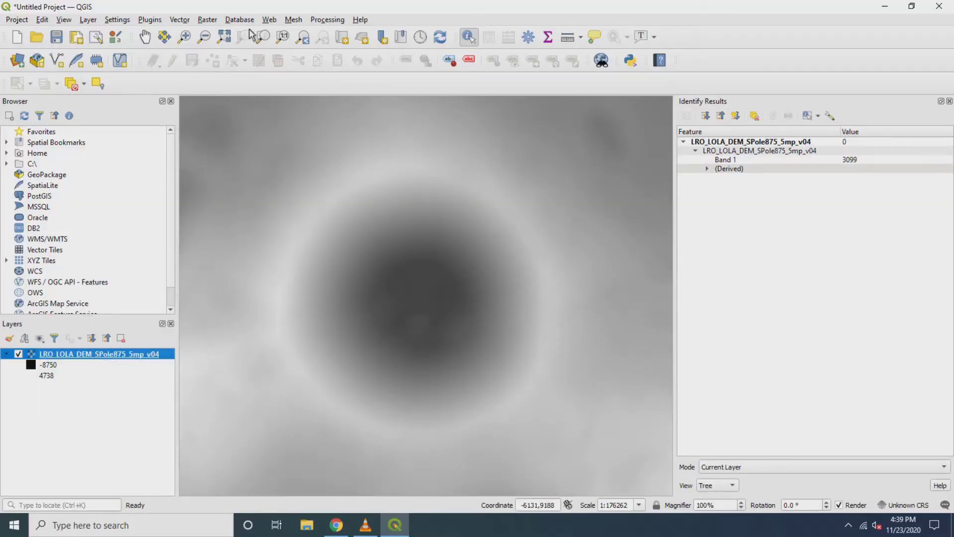
click(208, 20)
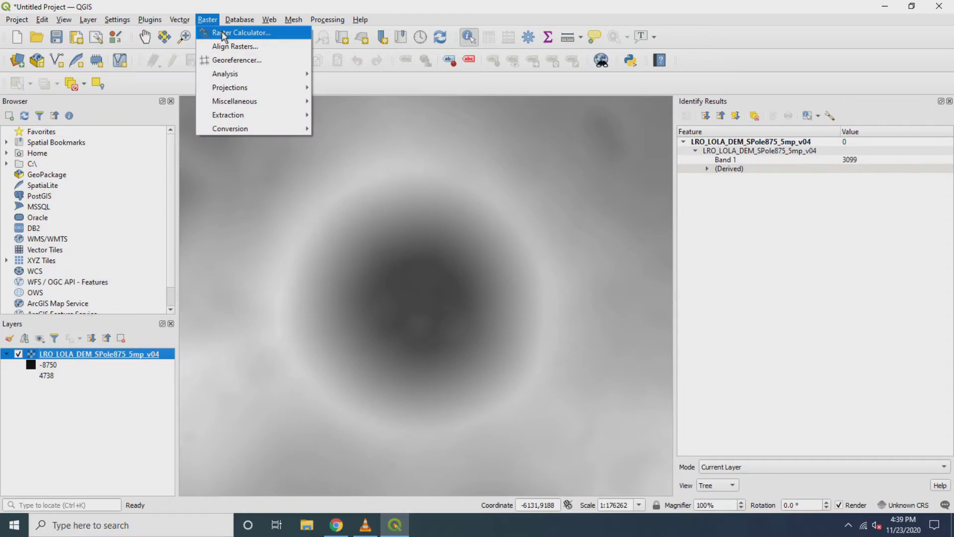
click(222, 33)
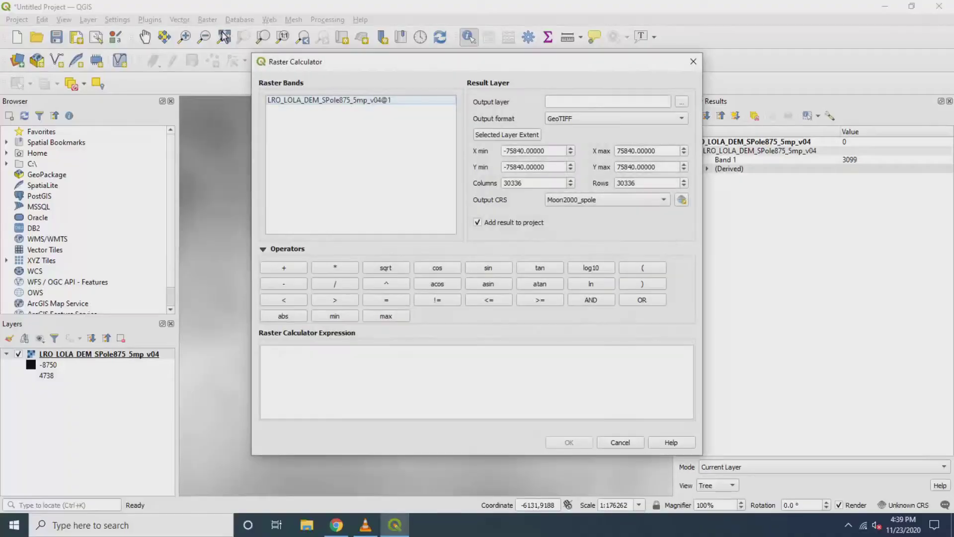
double_click(304, 101)
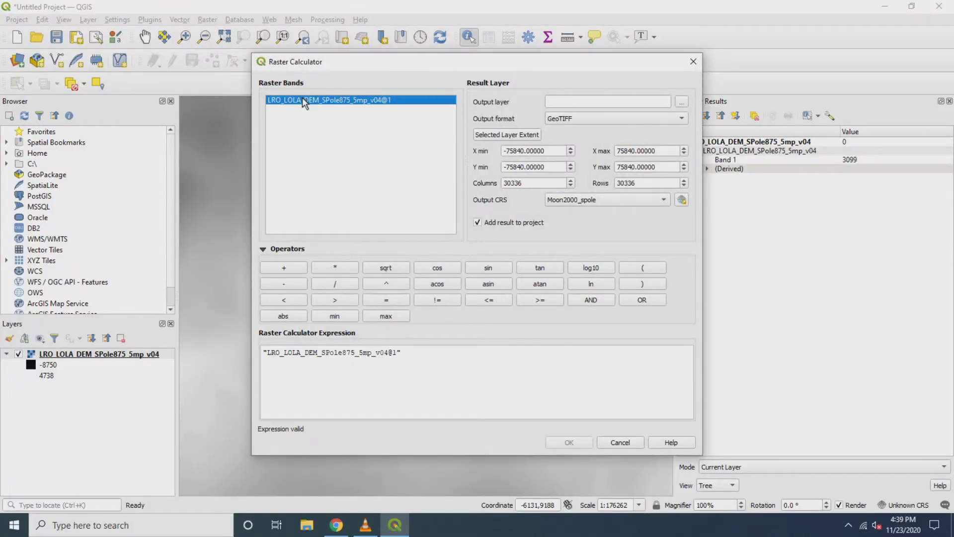
click(444, 354)
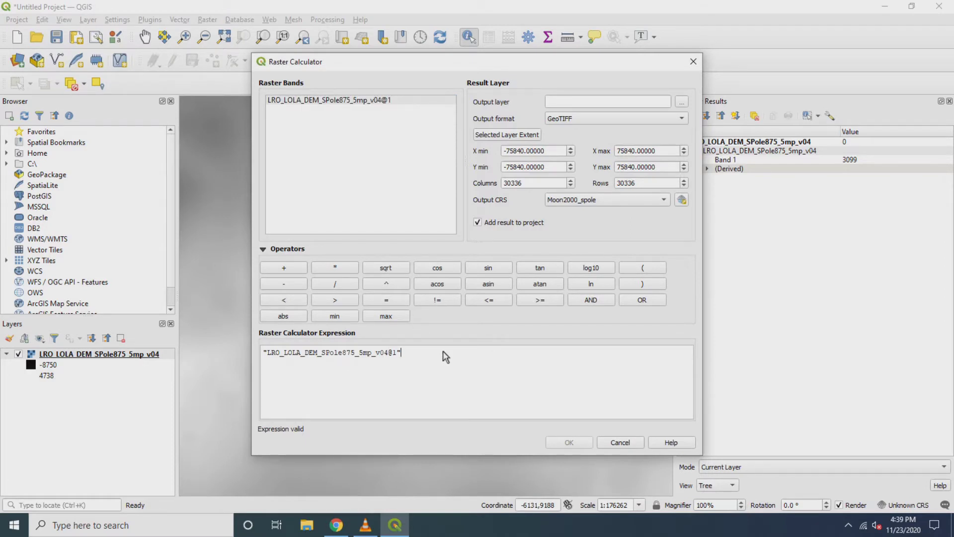
click(346, 287)
text(2)
Set the output layer to DEM_scaled on the Desktop and run the raster calculation.
click(680, 102)
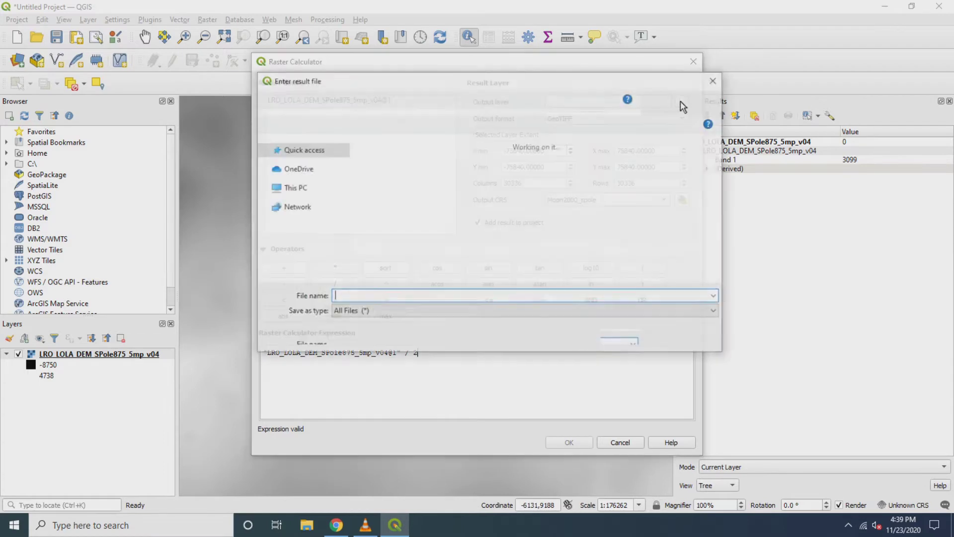
click(300, 163)
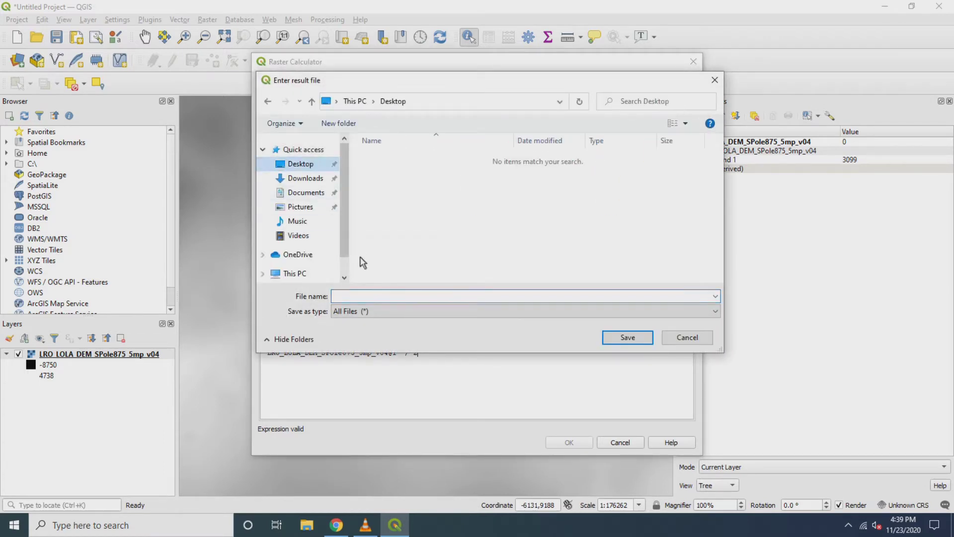
click(369, 295)
text(D)
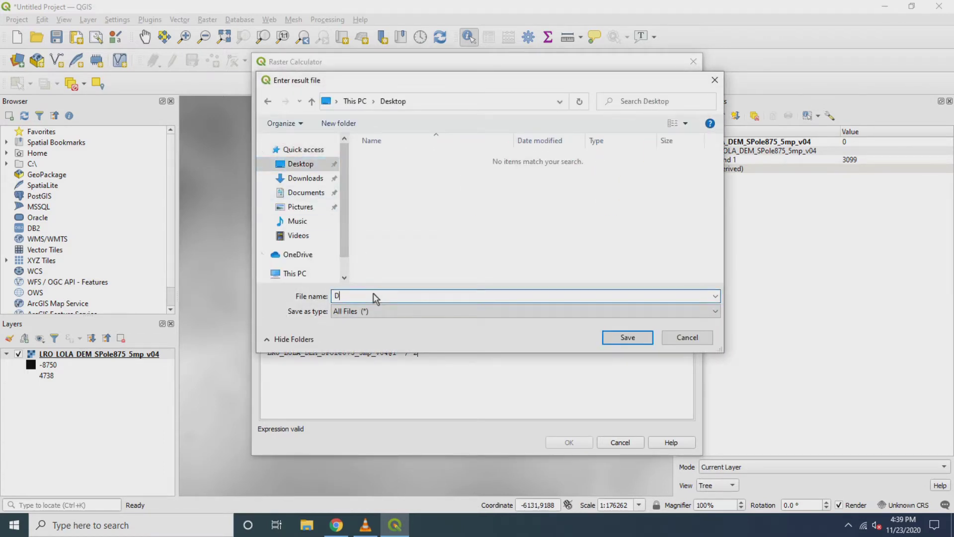
text(EM_scaled)
key(Return)
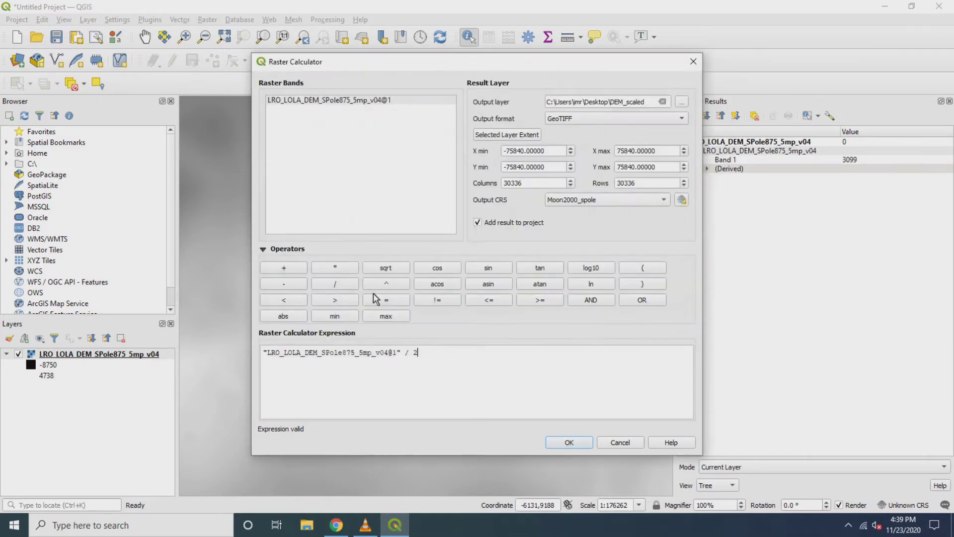
click(568, 442)
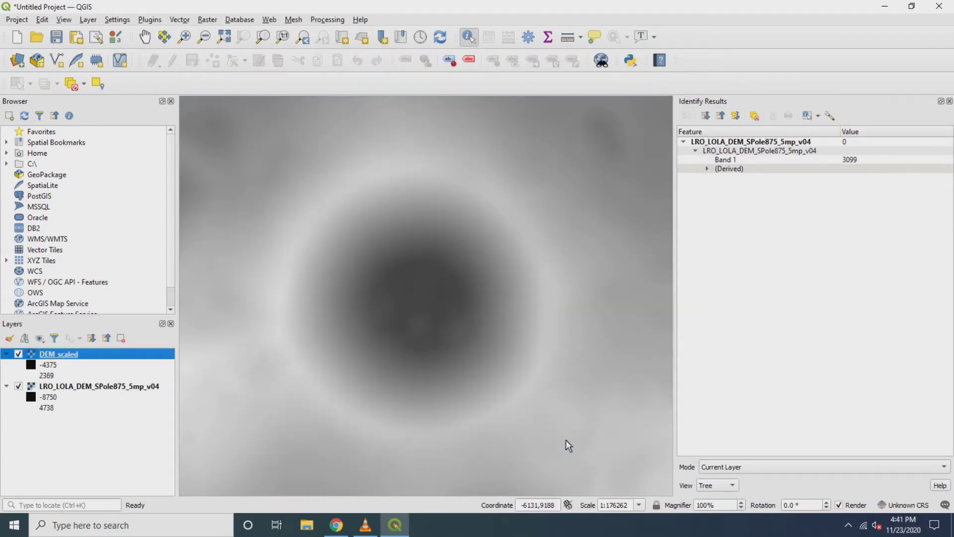
Examine the data type in the DEM_scaled layer's properties, then close them.
double_click(73, 356)
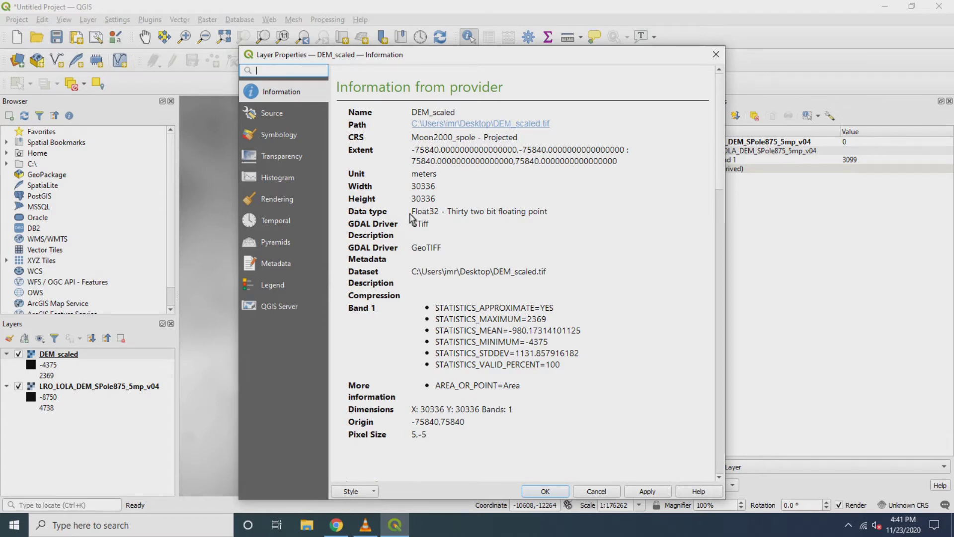
drag(412, 213, 551, 215)
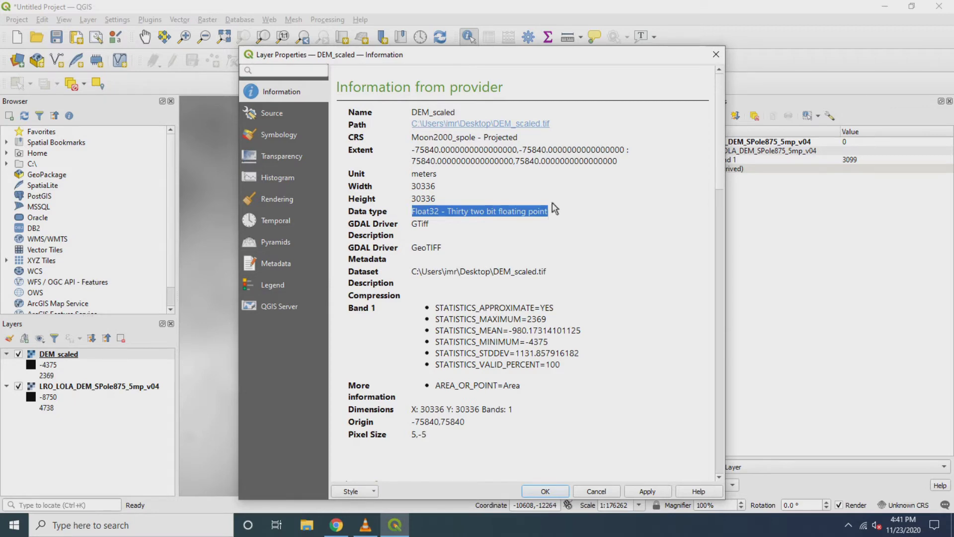
click(714, 58)
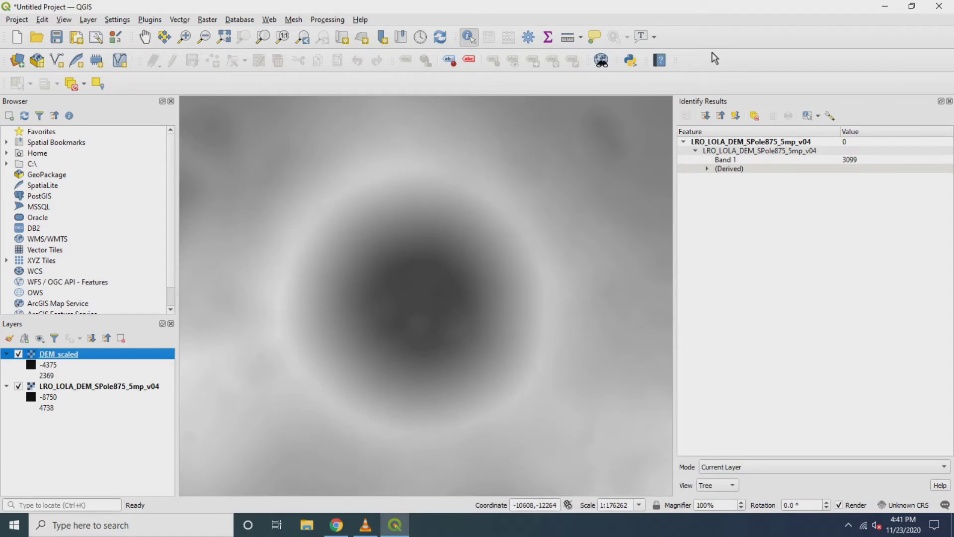
Remove the original LRO_LOLA_DEM_SPole875_5mp_v04 layer from the project.
right_click(106, 389)
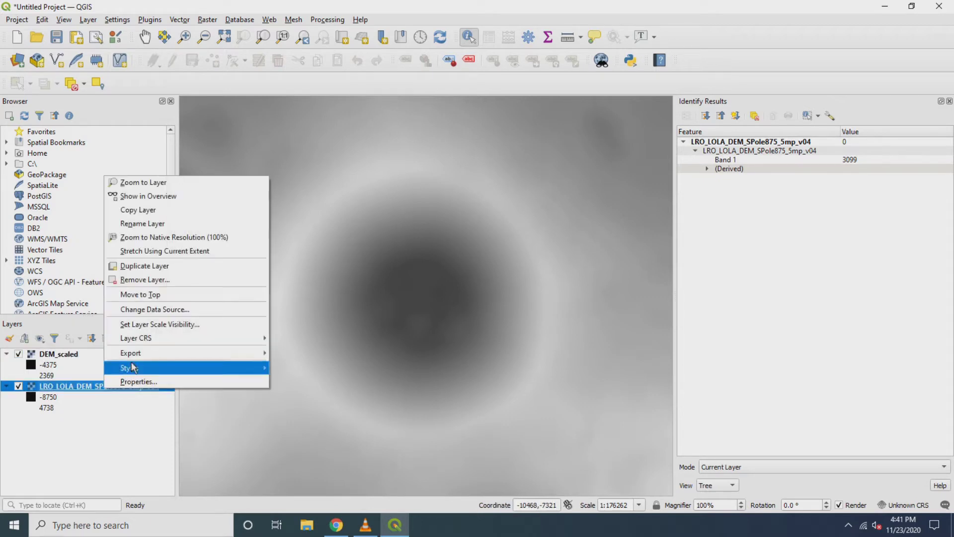
click(150, 282)
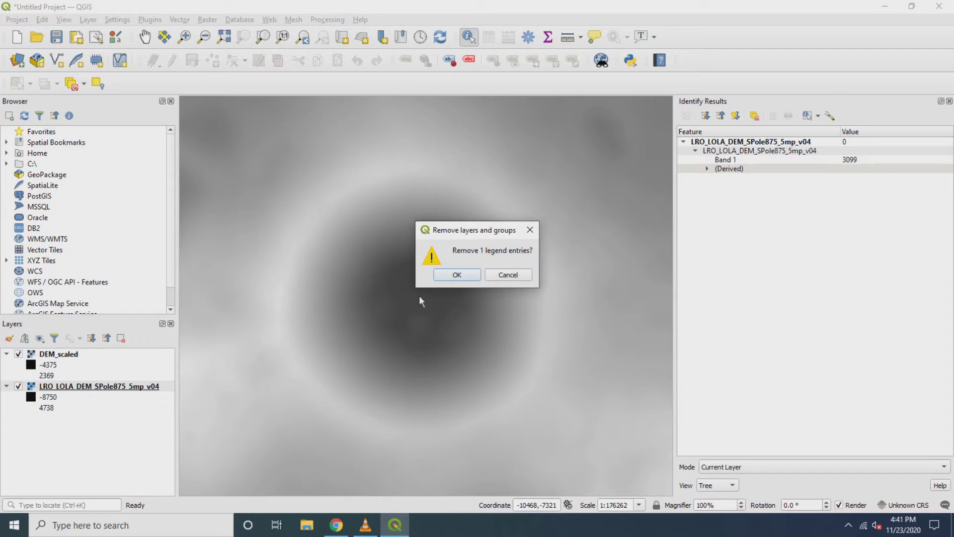
click(453, 275)
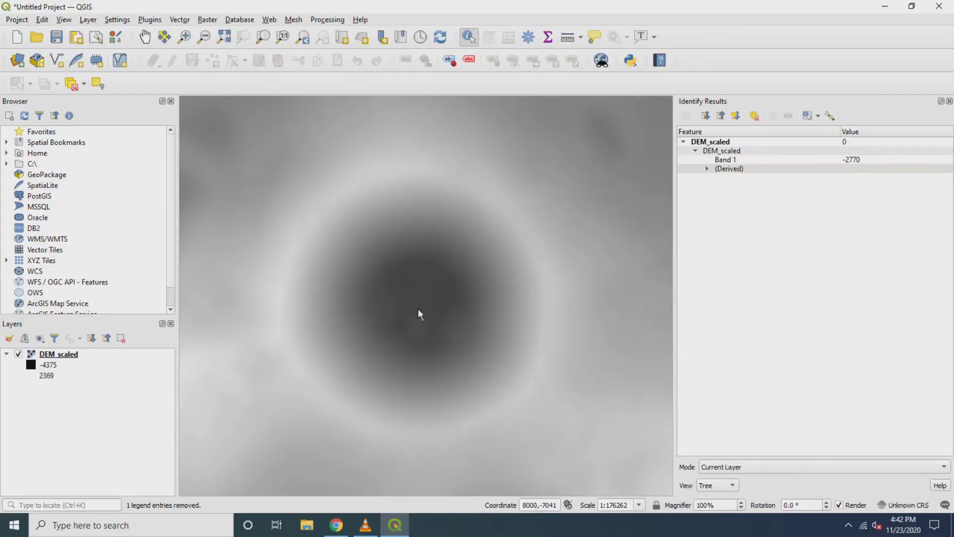
Identify the DEM_scaled elevation values on the crater's floor and on its upper-left rim.
click(413, 308)
click(293, 252)
click(292, 253)
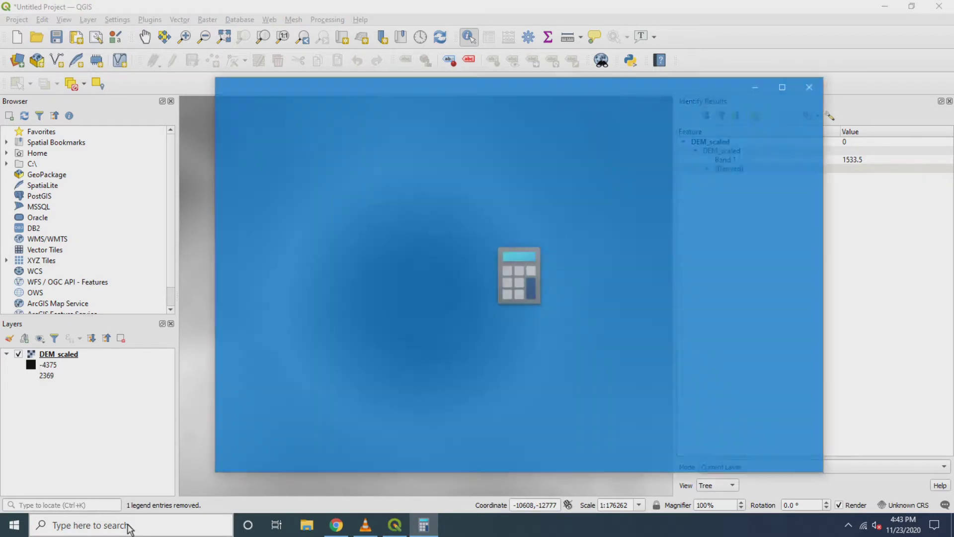
Add 2700 and 1500 in the Calculator to estimate the crater's depth from the scaled elevations.
text(2700 )
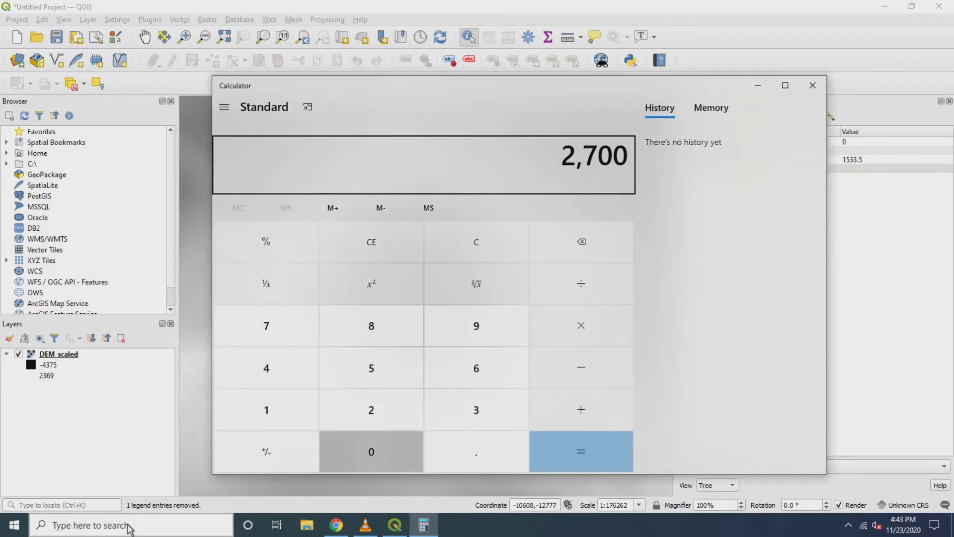
text(+ 1,500)
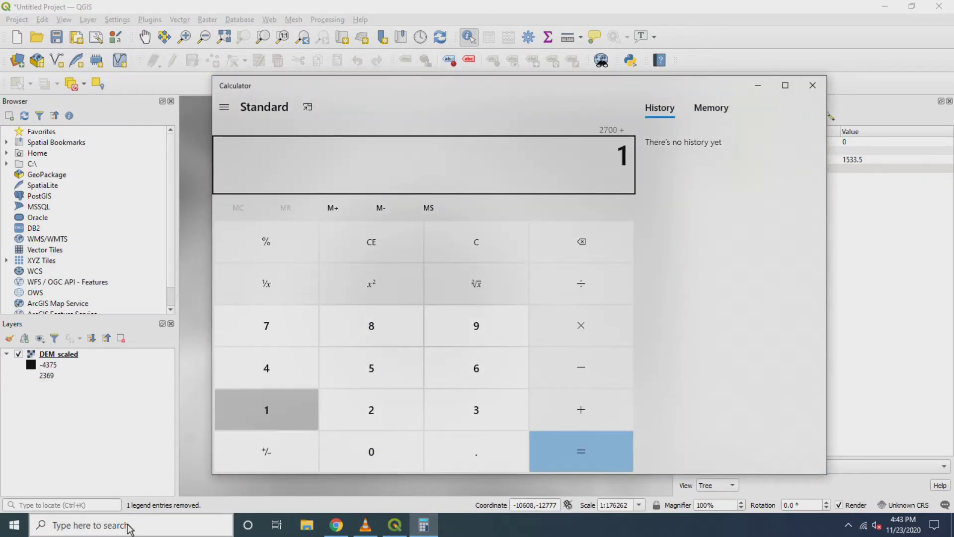
key(Return)
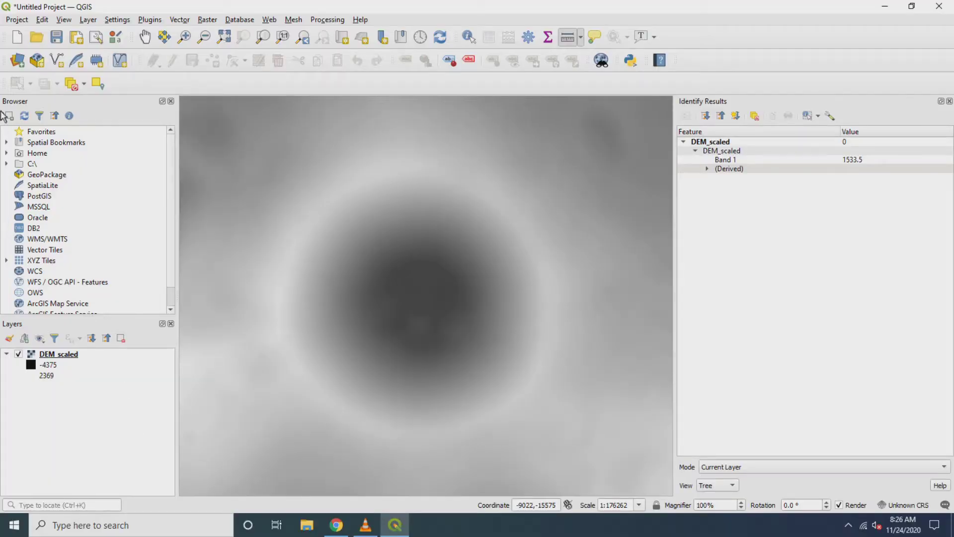
Measure the crater's width from its west rim to its east rim with a Cartesian line, in kilometers.
click(71, 20)
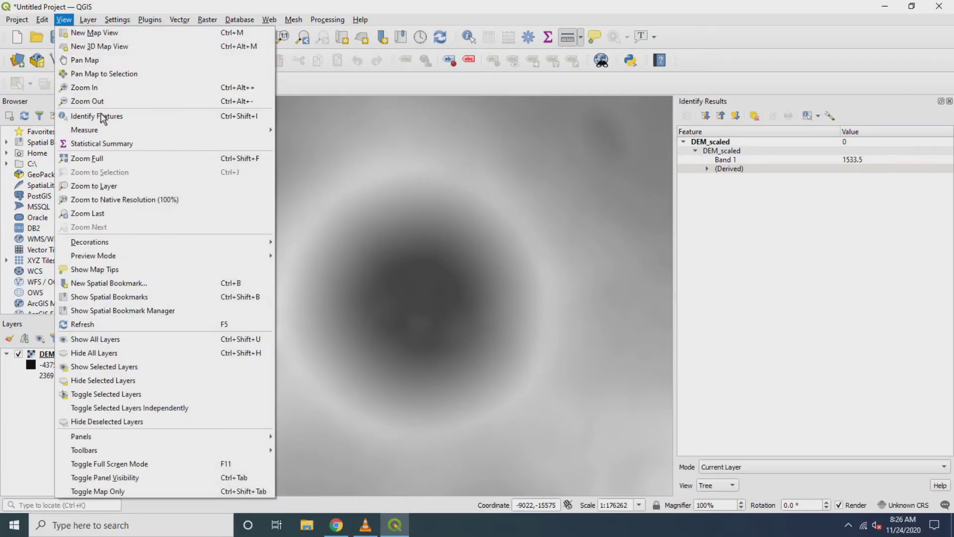
mouse_move(105, 130)
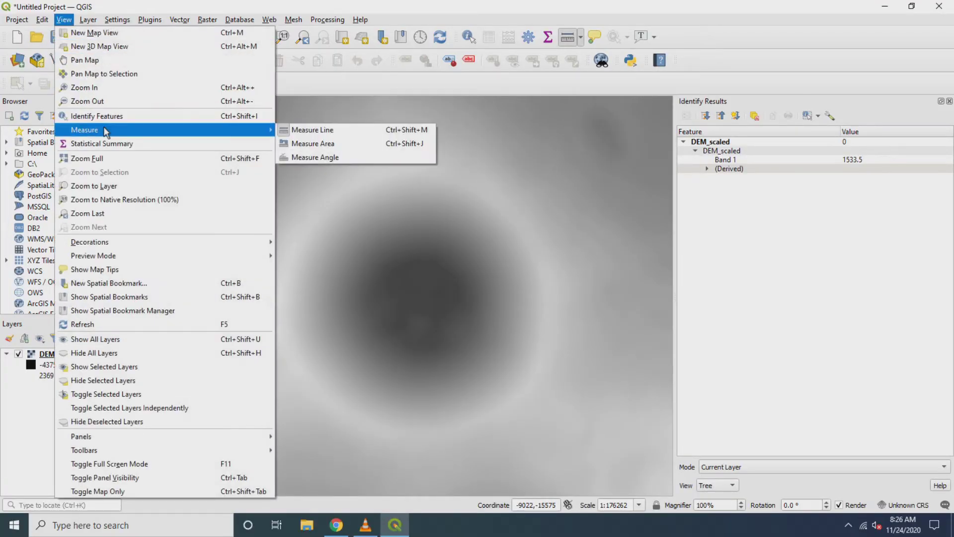
click(320, 130)
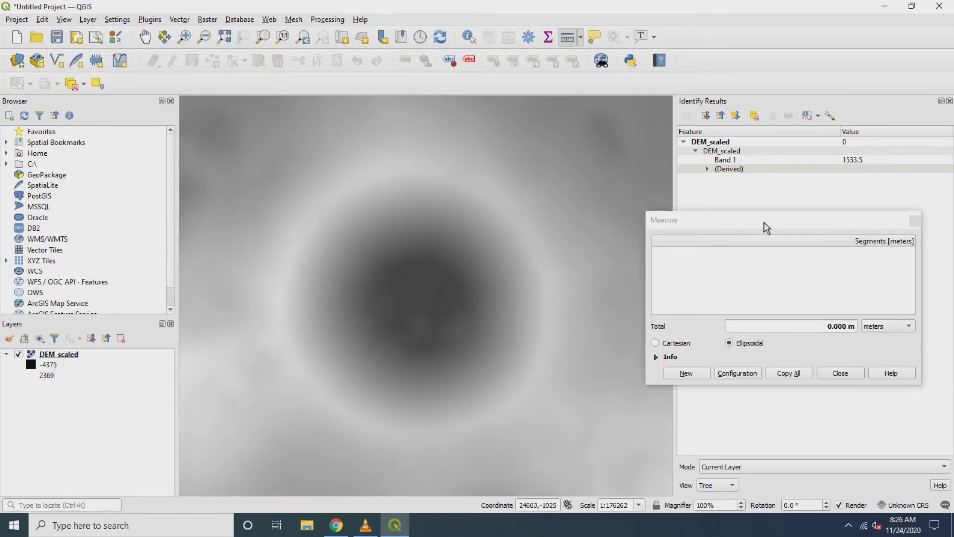
drag(765, 224, 757, 235)
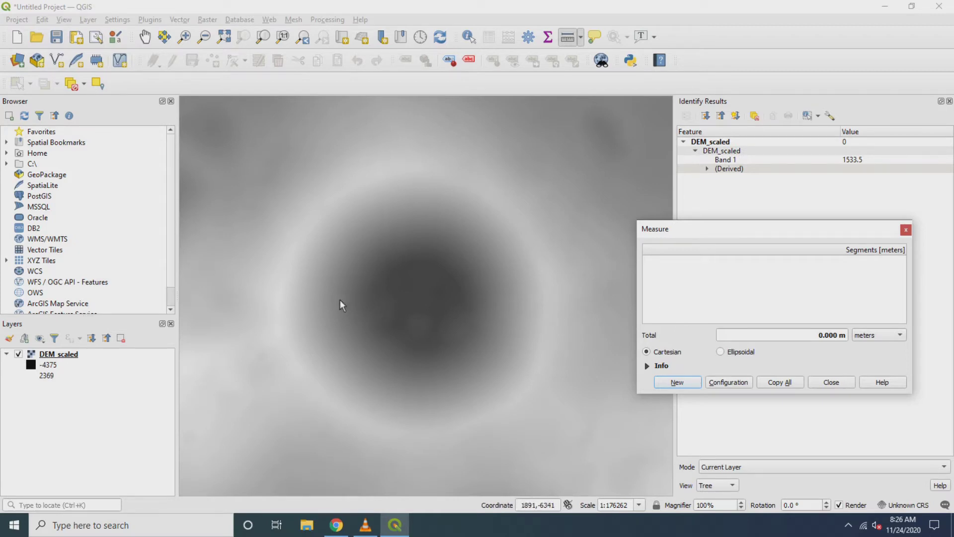
click(279, 295)
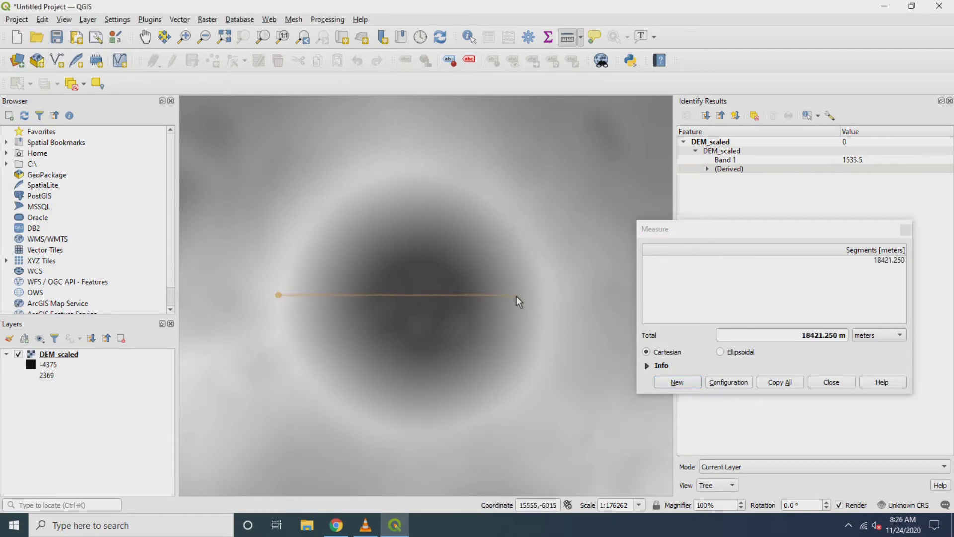
click(552, 300)
right_click(592, 259)
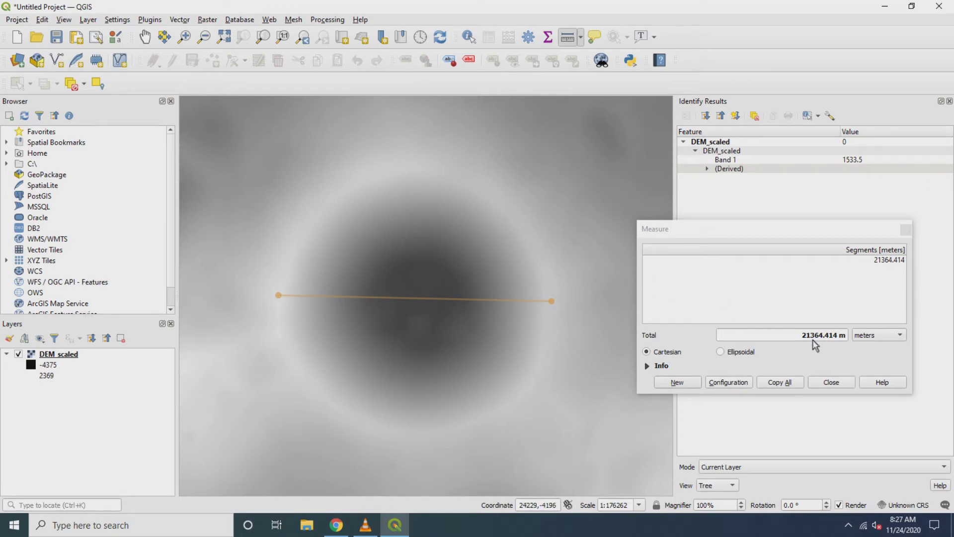
click(898, 335)
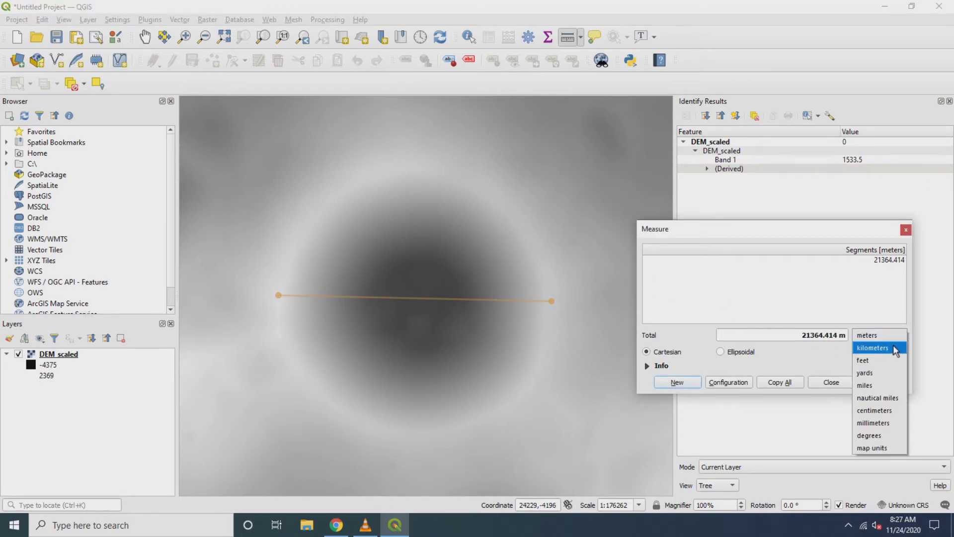
click(895, 346)
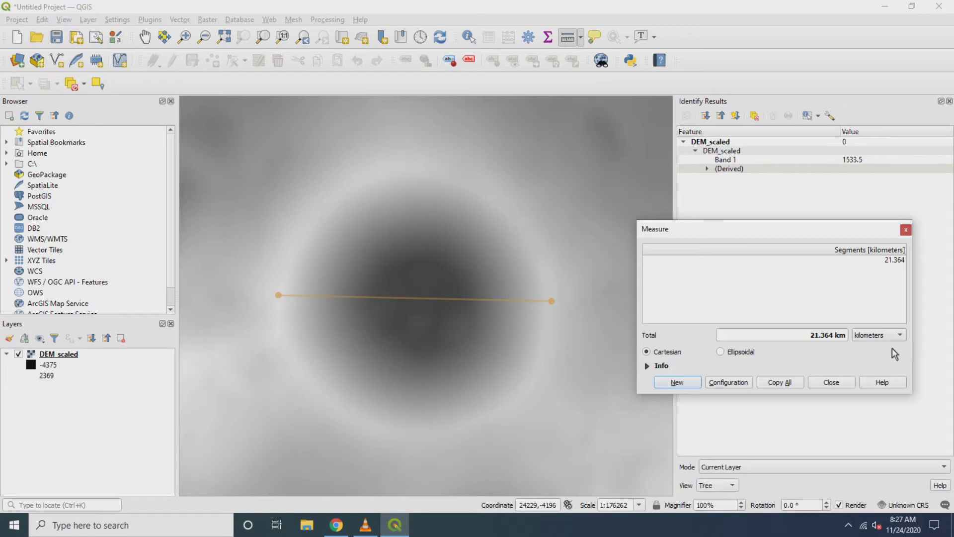
Start a new measurement and measure the crater diagonally from its upper-left rim to its lower-right rim.
click(693, 384)
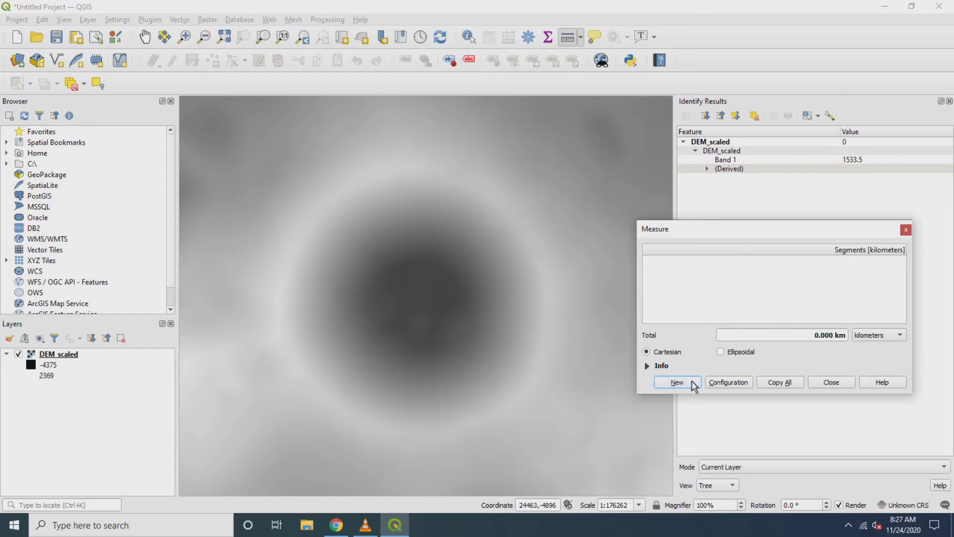
click(320, 210)
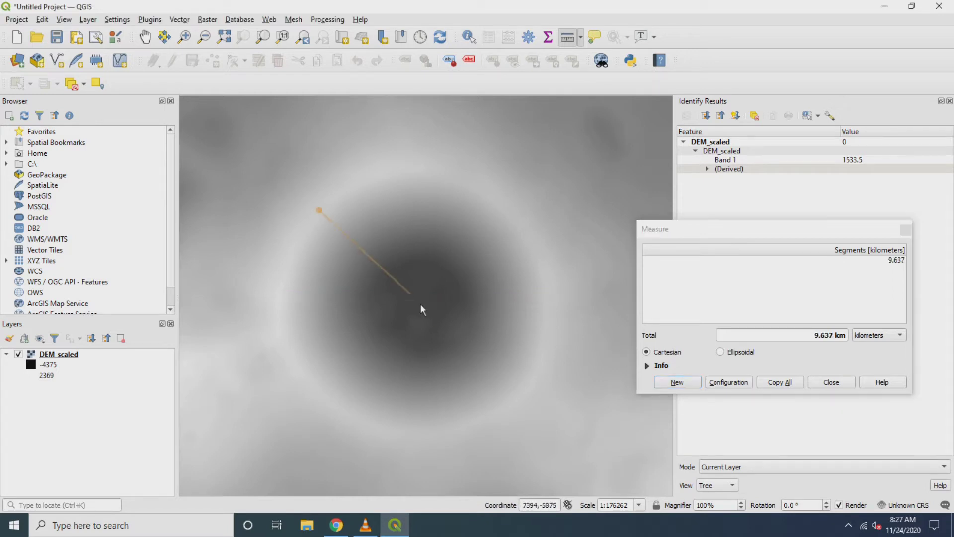
click(500, 413)
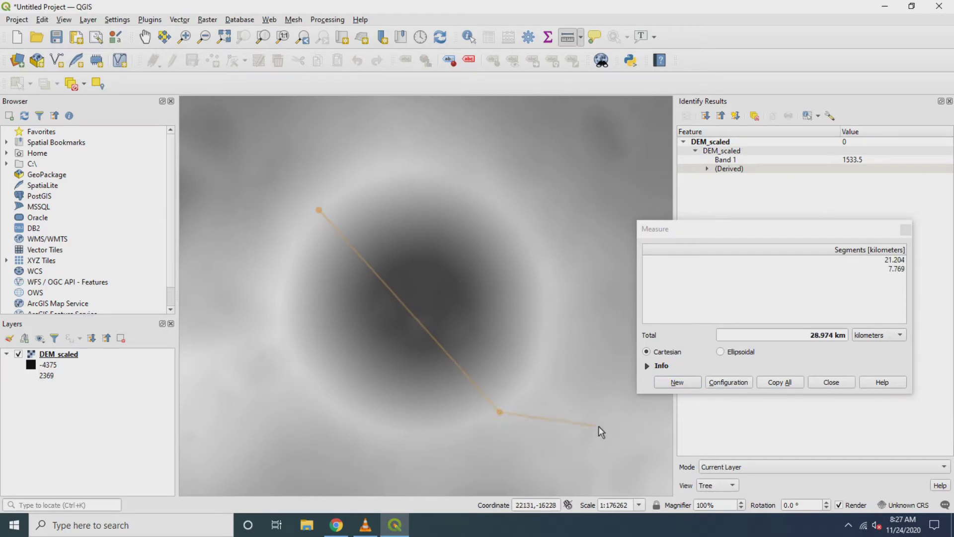
right_click(598, 425)
right_click(598, 426)
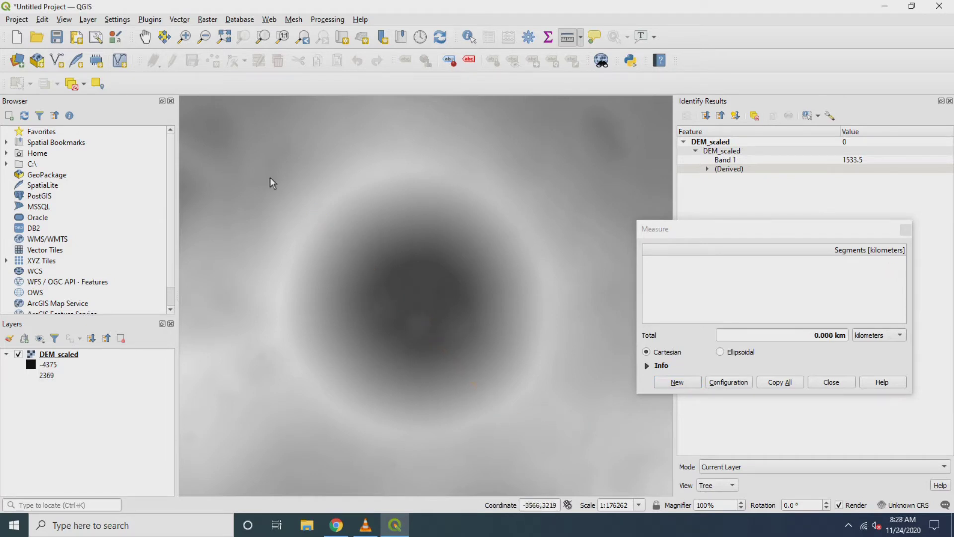
Measure a zigzag path of several segments from the crater's upper-left outskirts to its east rim, and close the measurement.
click(270, 177)
click(312, 398)
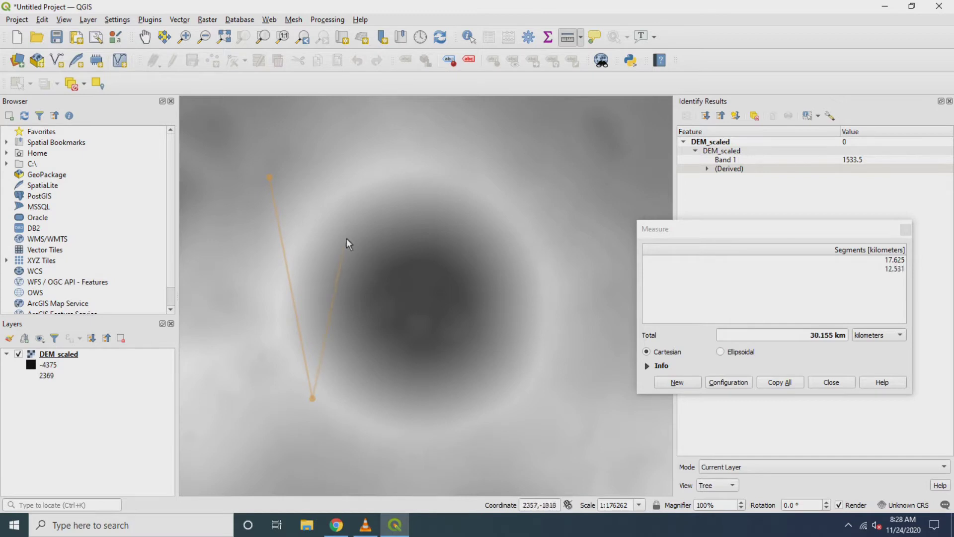
click(350, 214)
click(388, 322)
click(436, 248)
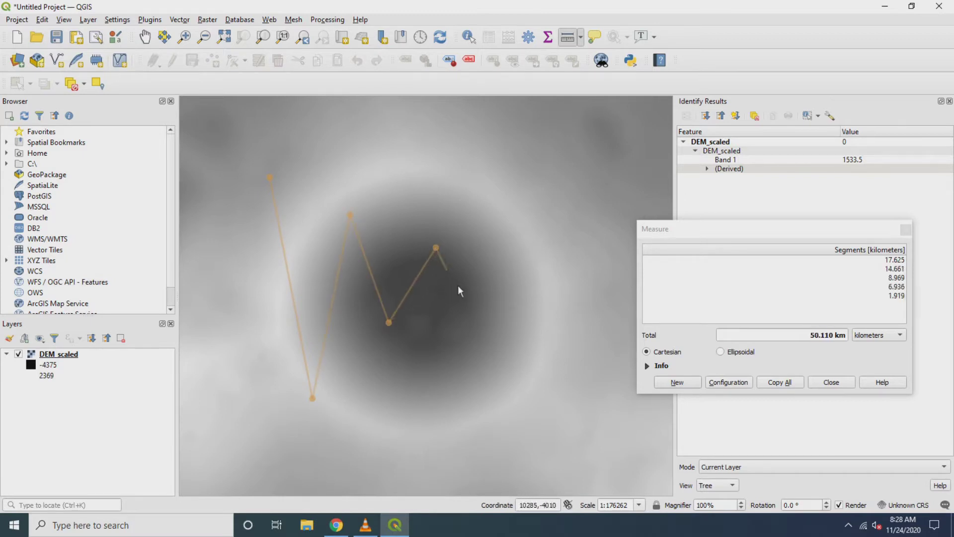
click(469, 300)
click(521, 269)
click(543, 291)
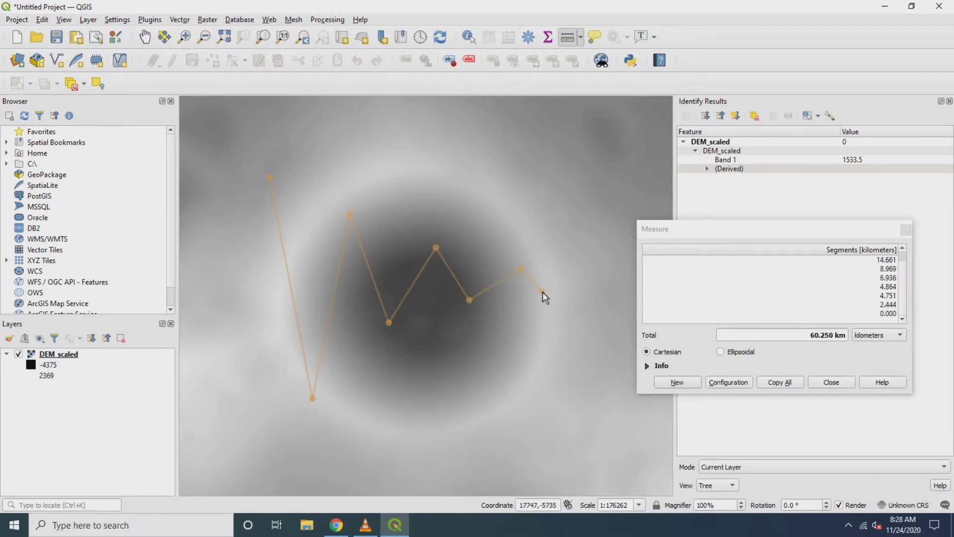
right_click(542, 291)
click(905, 229)
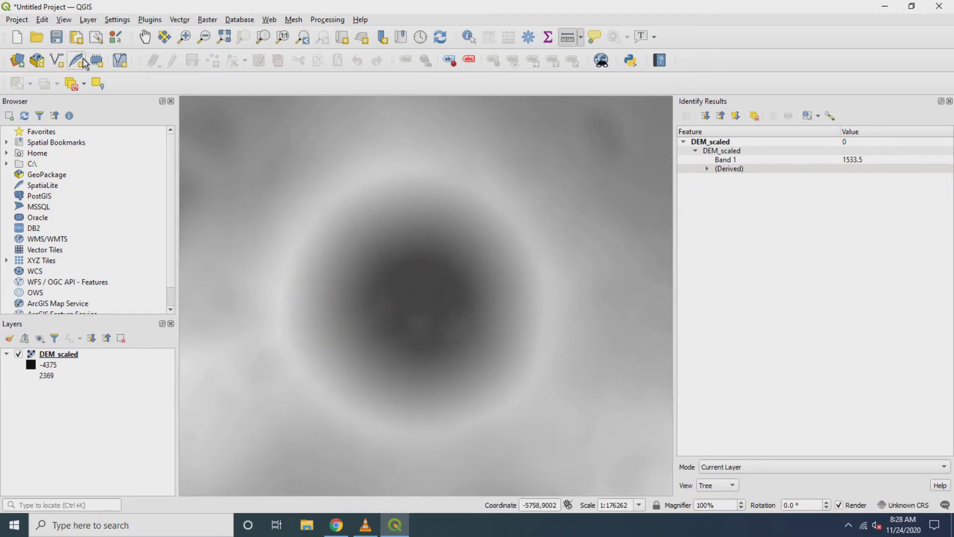
click(64, 20)
mouse_move(102, 130)
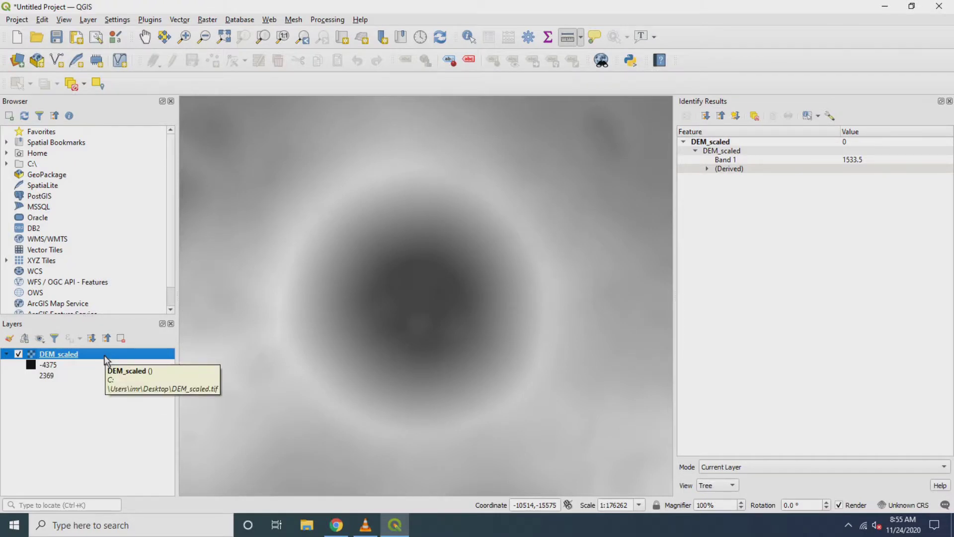
Generate a temporary slope raster from band 1 of DEM_scaled using the default settings of the Slope analysis.
click(208, 20)
mouse_move(230, 78)
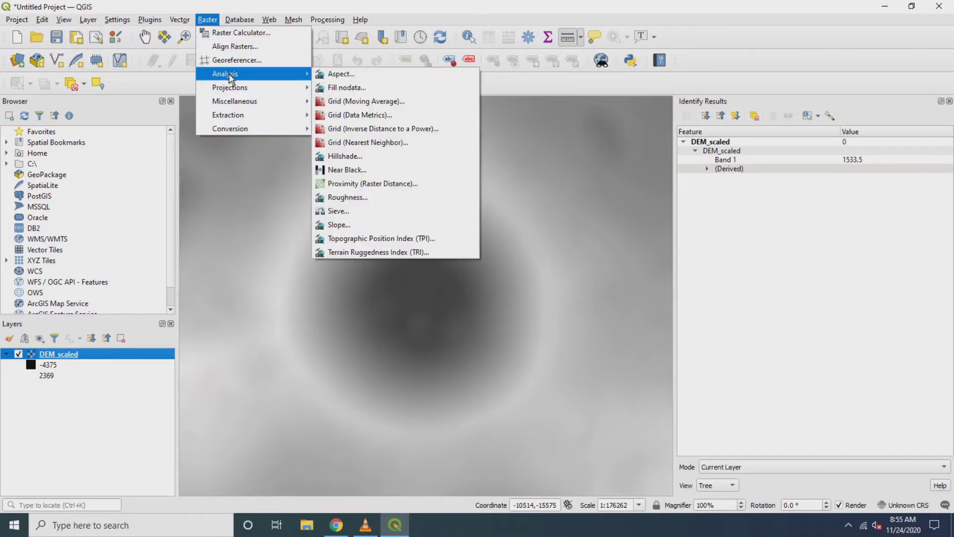
click(338, 224)
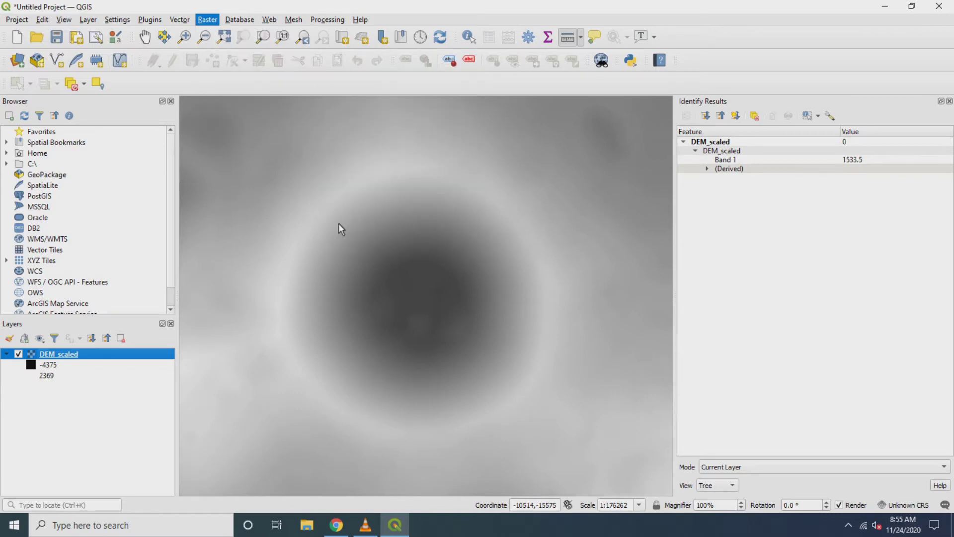
click(564, 409)
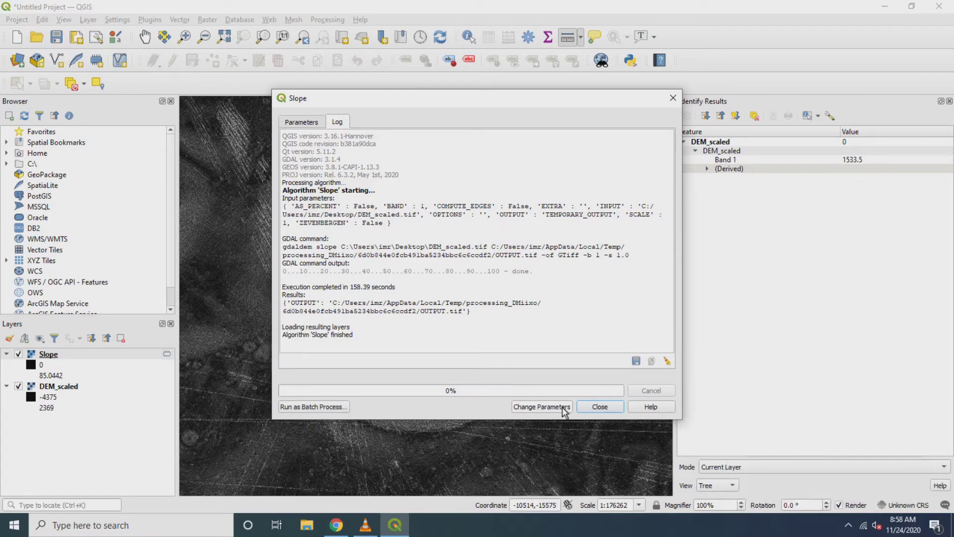
click(611, 407)
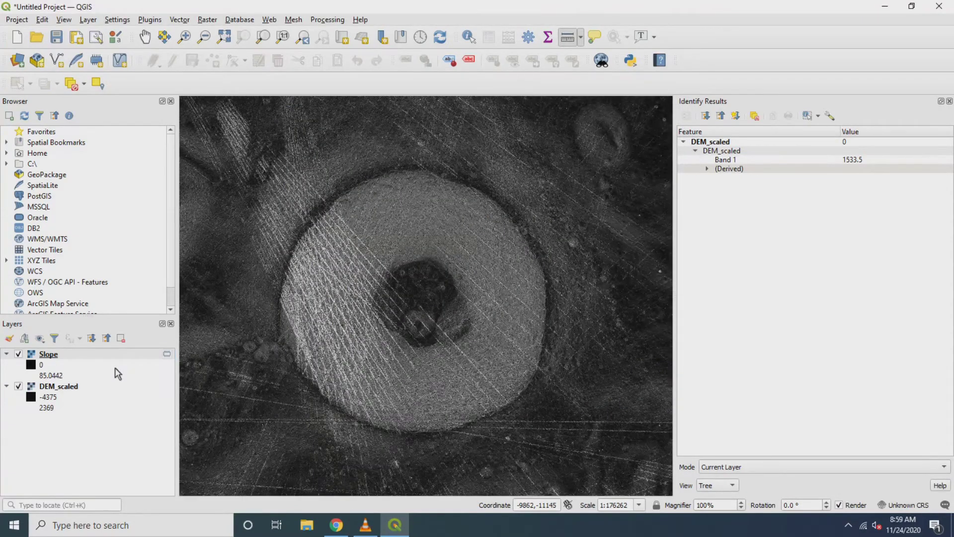
Examine the slope raster closely along the crater's upper-left rim and inner wall.
click(145, 36)
drag(256, 194, 404, 287)
scroll(403, 283, up, 2)
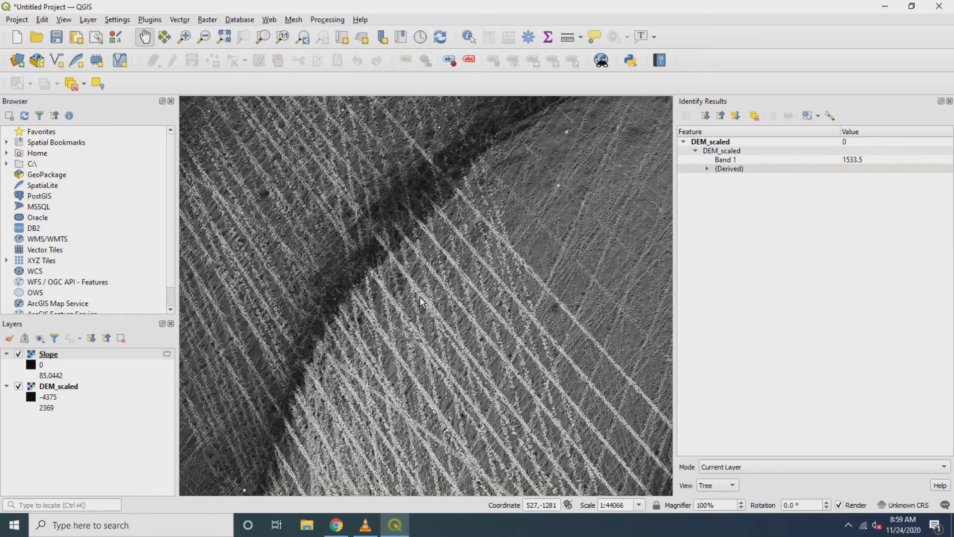
drag(436, 343, 388, 286)
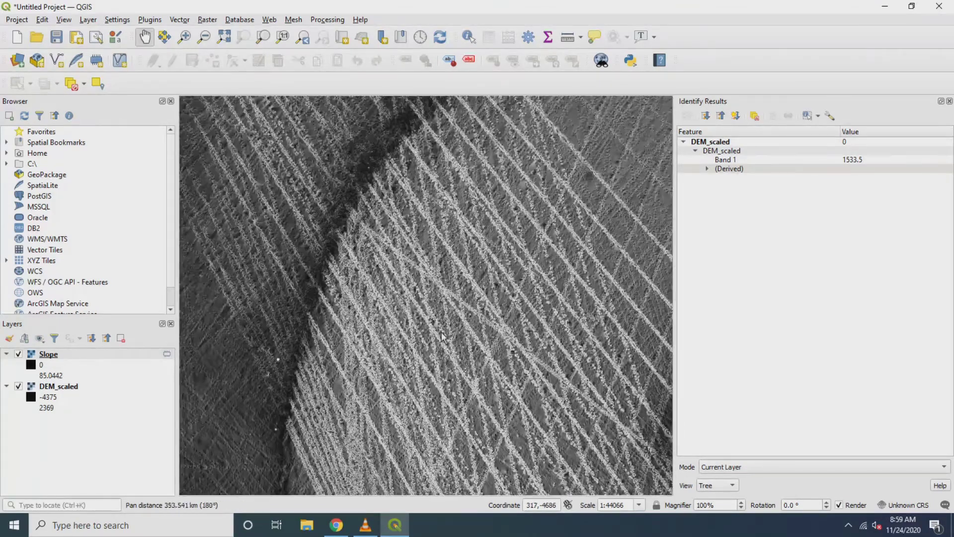
scroll(386, 281, down, 2)
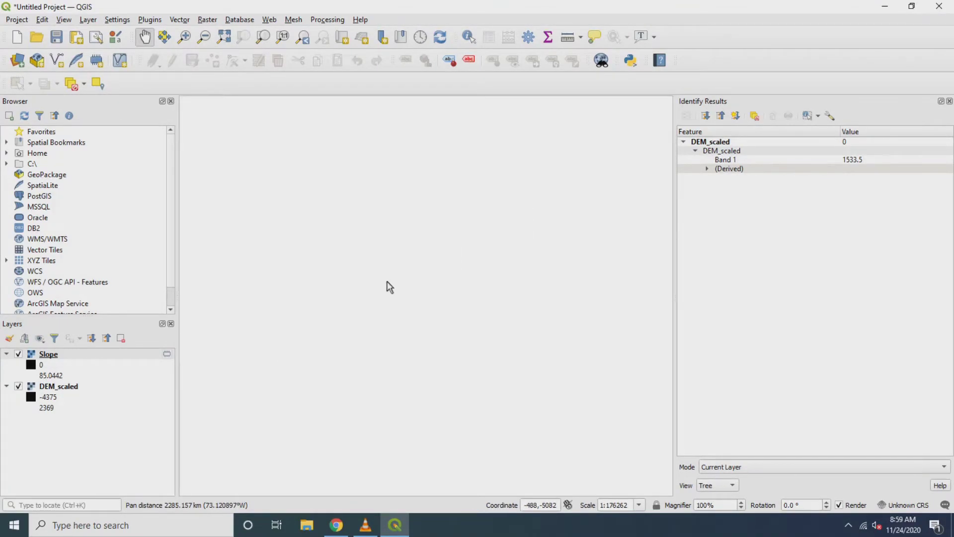
scroll(386, 281, up, 1)
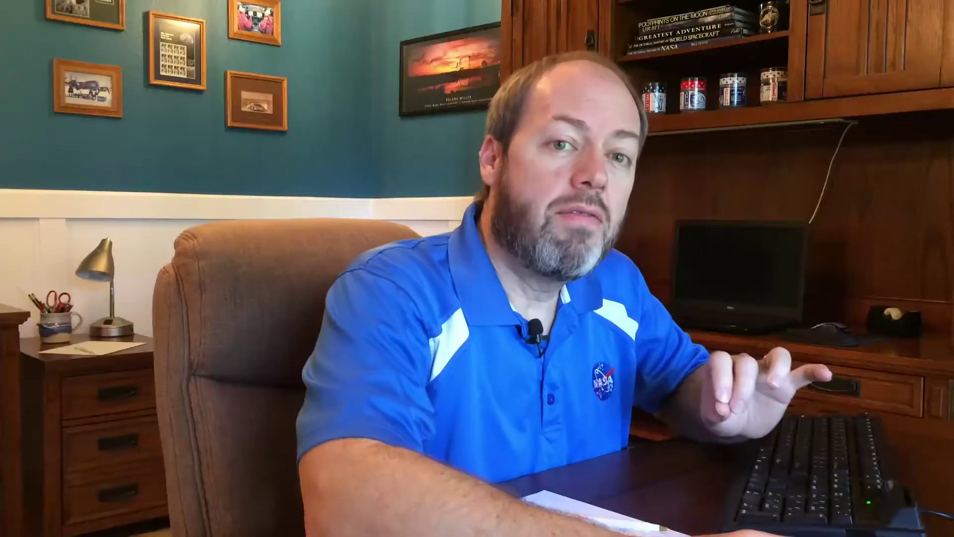
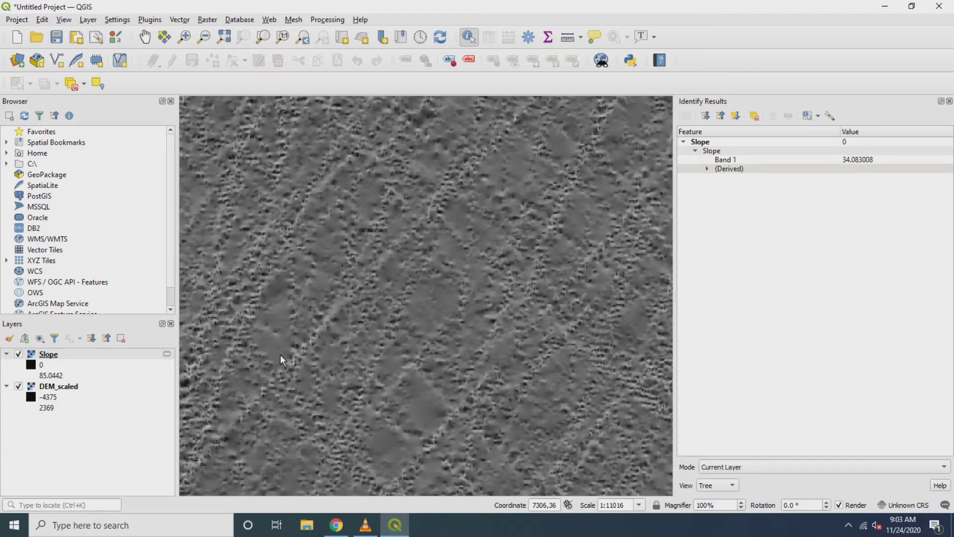
Identify the Slope layer's values at points on the crater's northern inner wall.
scroll(394, 350, down, 2)
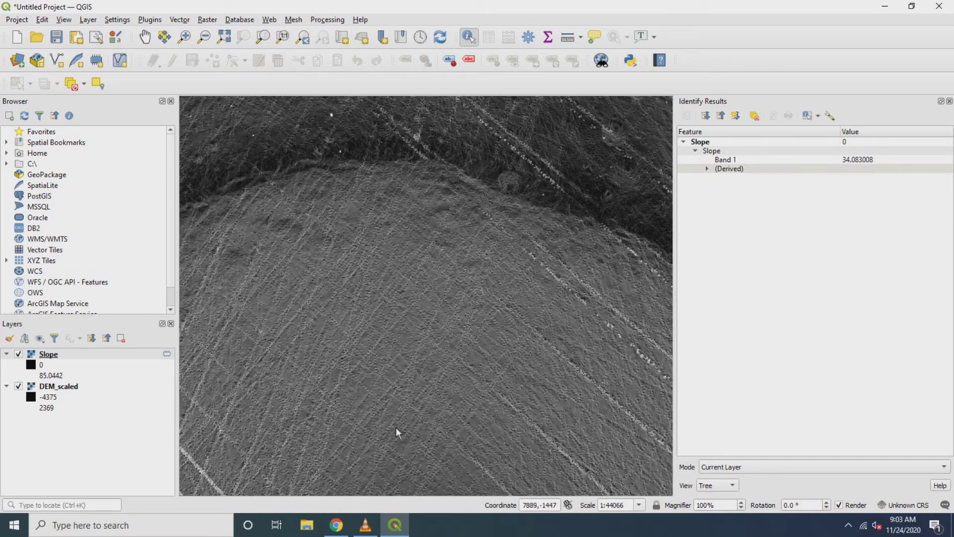
scroll(406, 274, up, 3)
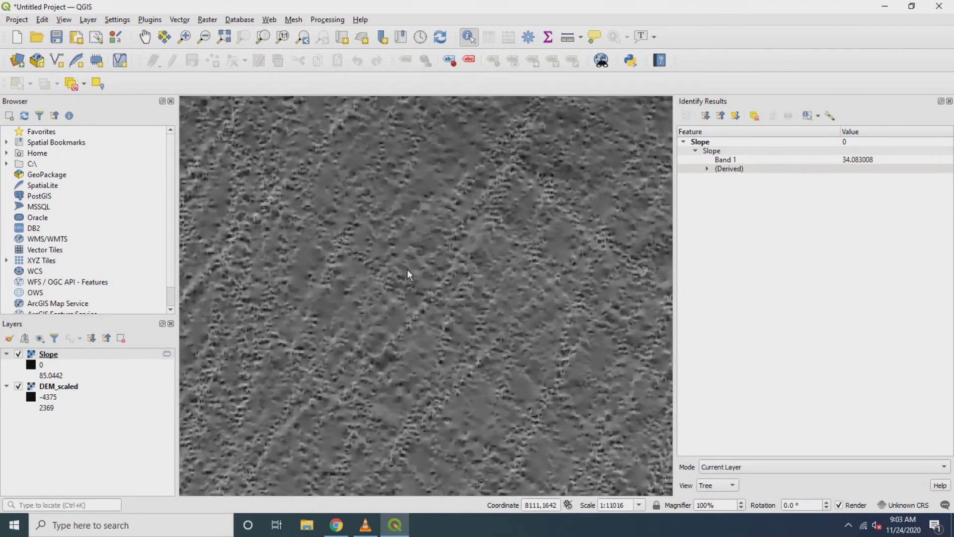
click(265, 350)
click(274, 333)
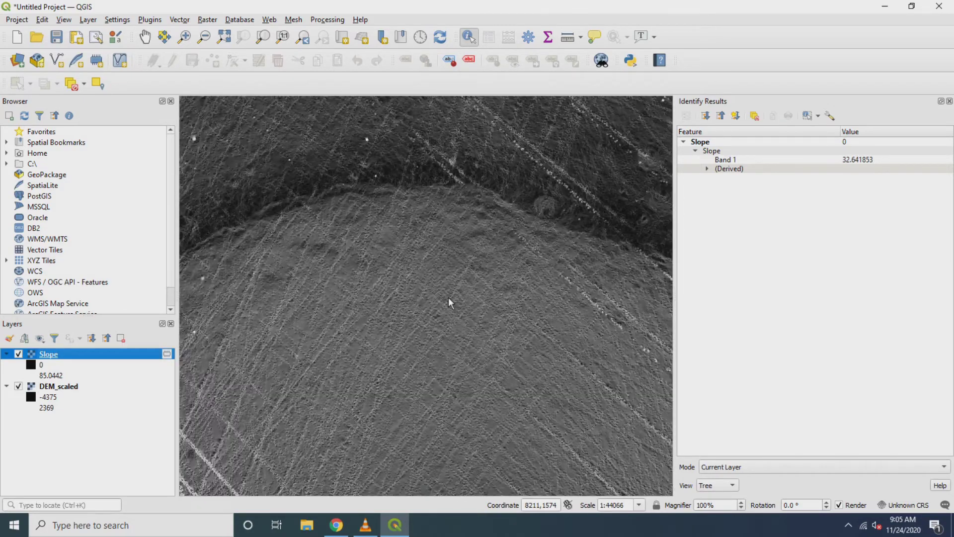
Hide the Slope layer and make DEM_scaled the active layer with the crater's northern wall in view.
scroll(448, 297, down, 2)
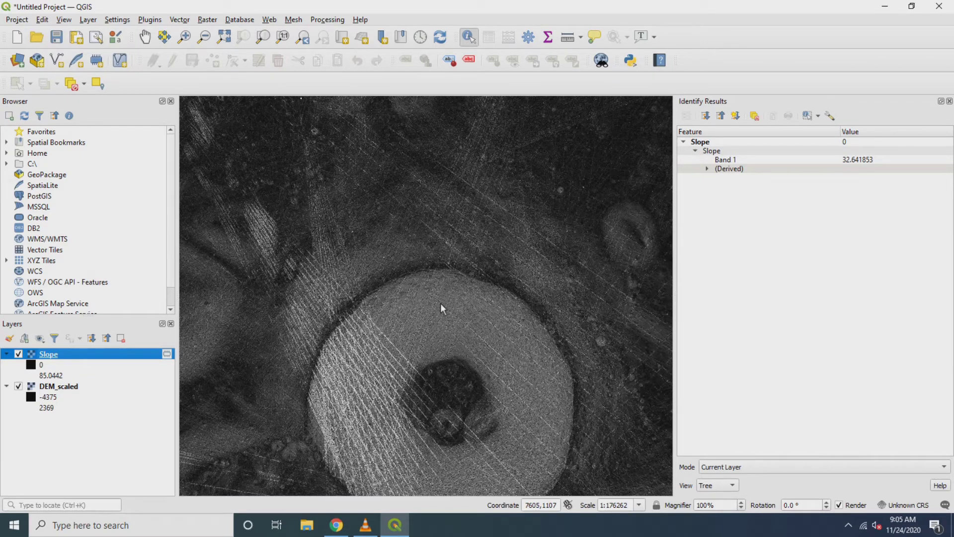
click(18, 353)
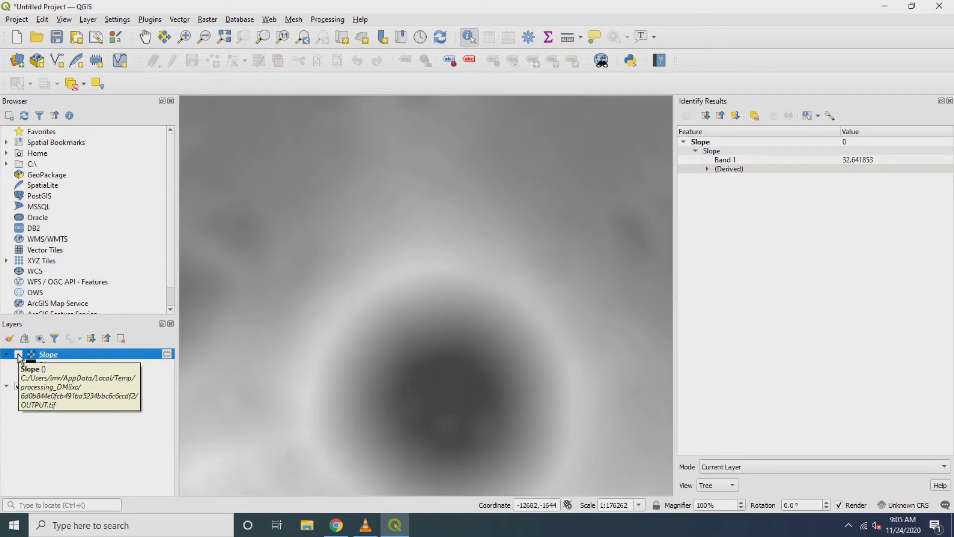
scroll(395, 234, up, 1)
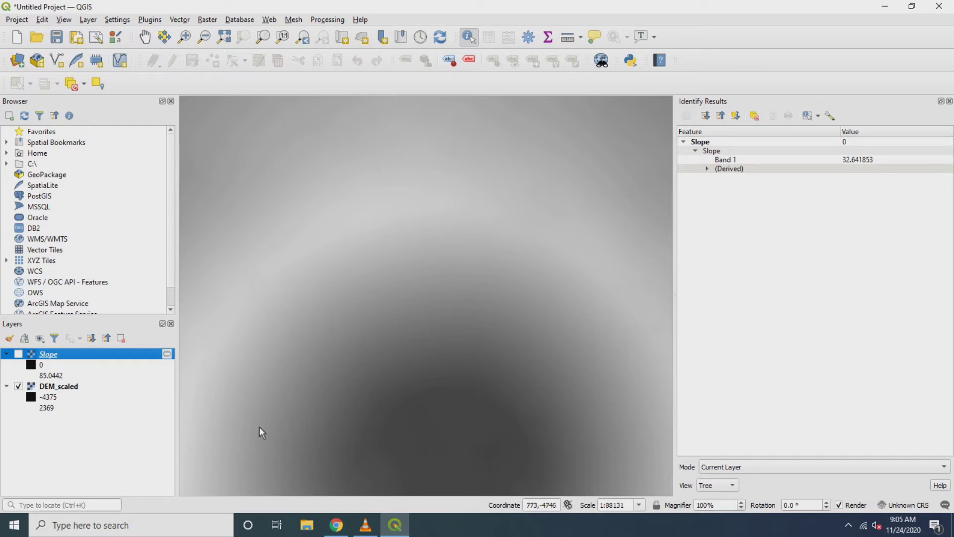
click(72, 387)
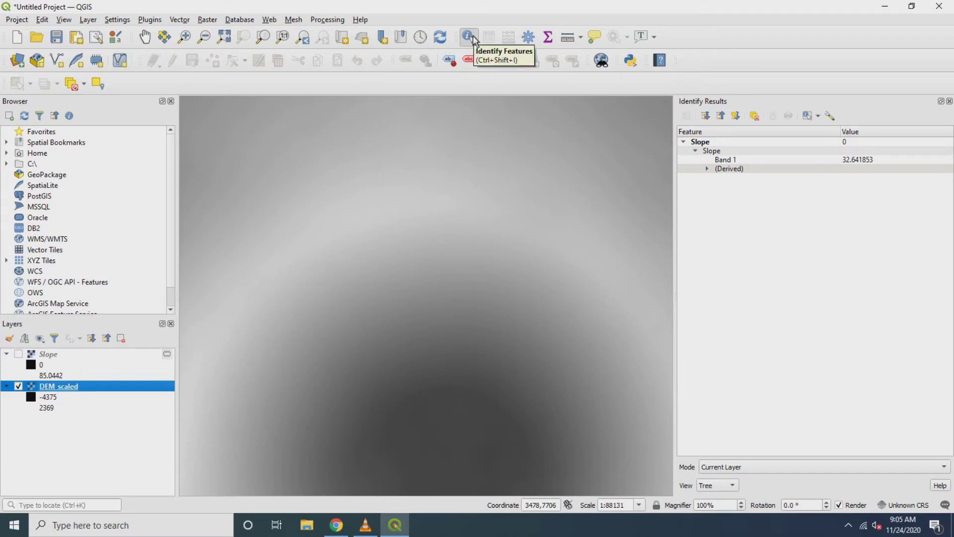
Identify the DEM_scaled elevation and derived coordinates at a point high on the northern wall and one directly below it near the floor.
click(442, 255)
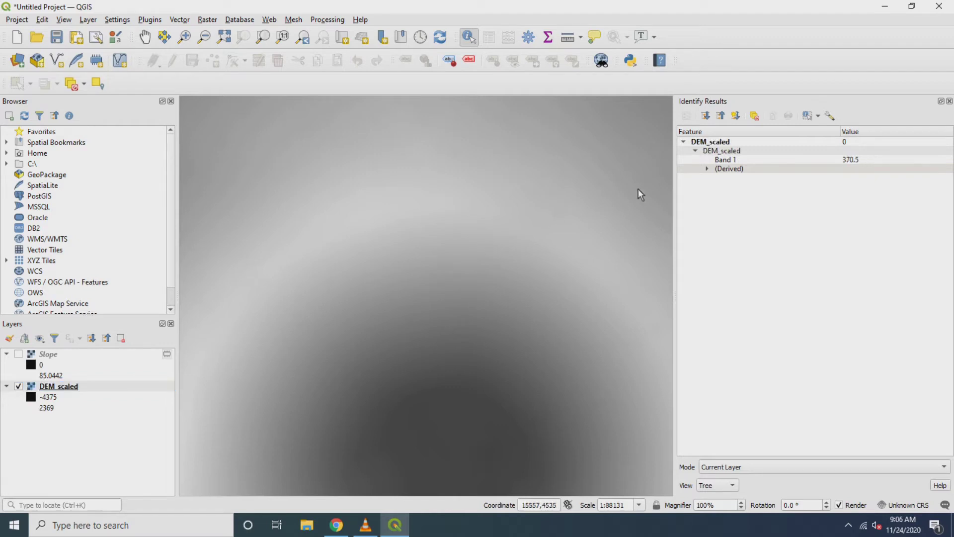
click(707, 169)
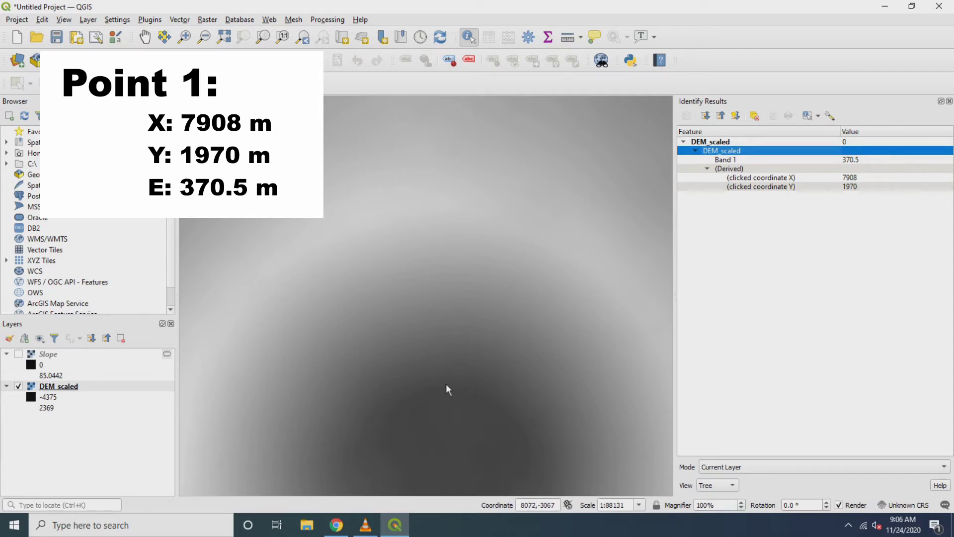
click(448, 342)
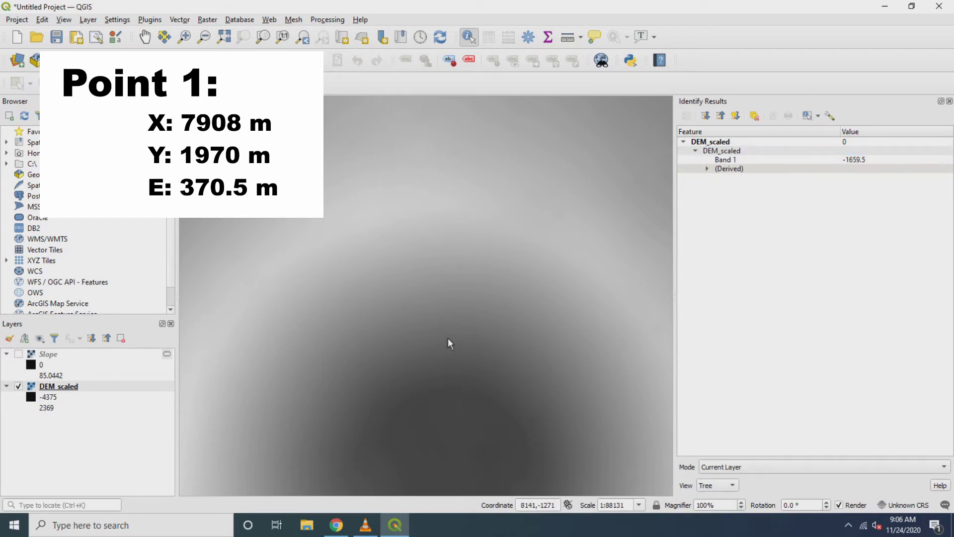
click(707, 169)
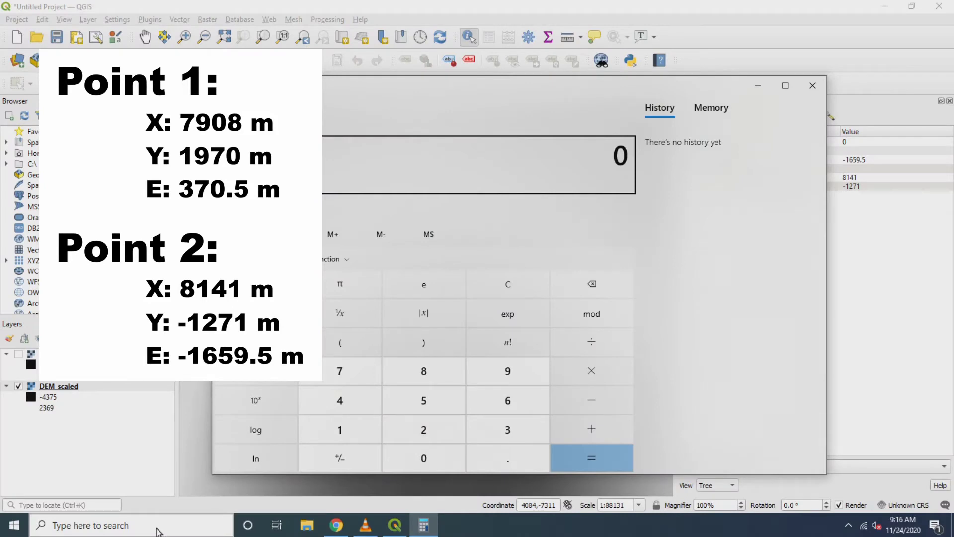
Add 370.5 and 1659.5 in the Calculator to get the elevation difference between the two wall points.
text(370.5)
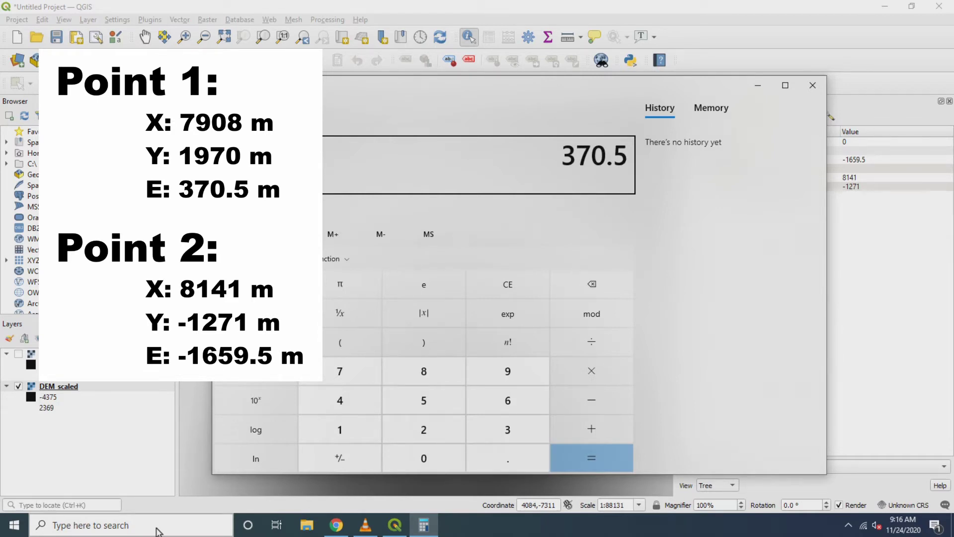
text(+1659)
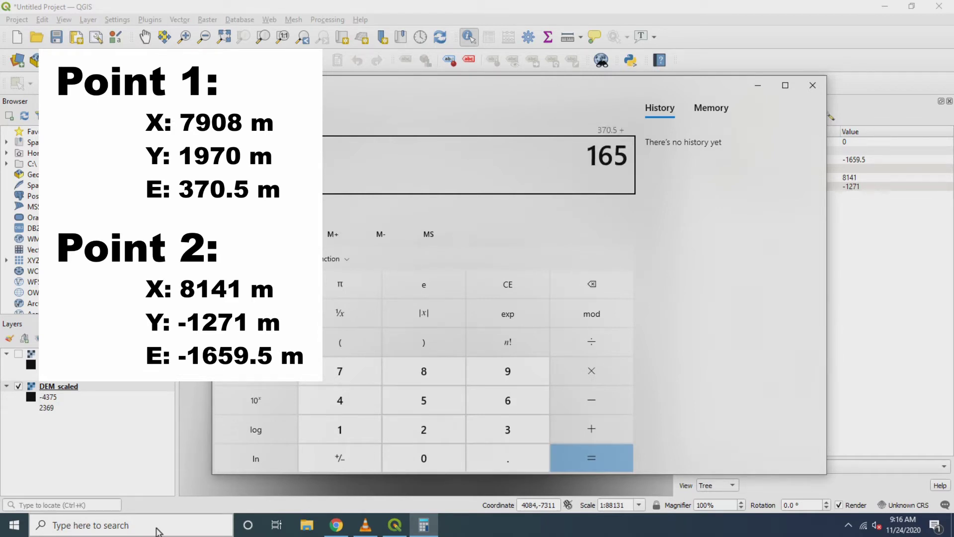
text(.5)
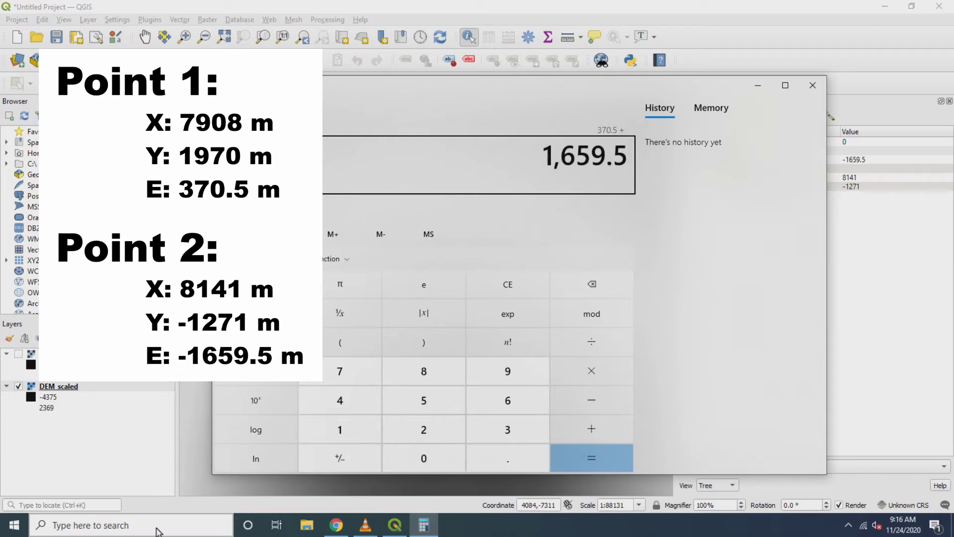
key(Return)
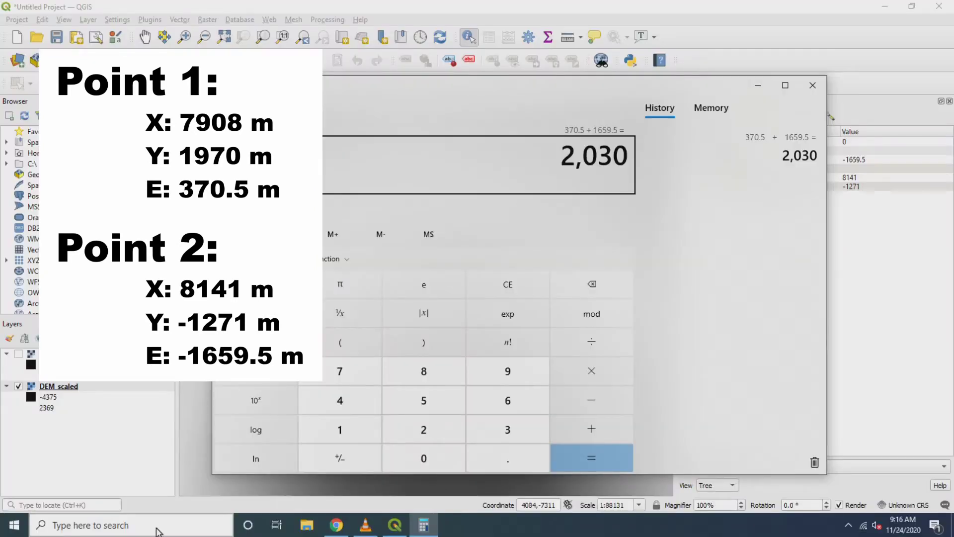
Add 1970 and 1271 to get the horizontal run between the two points from their Y coordinates.
text(1970)
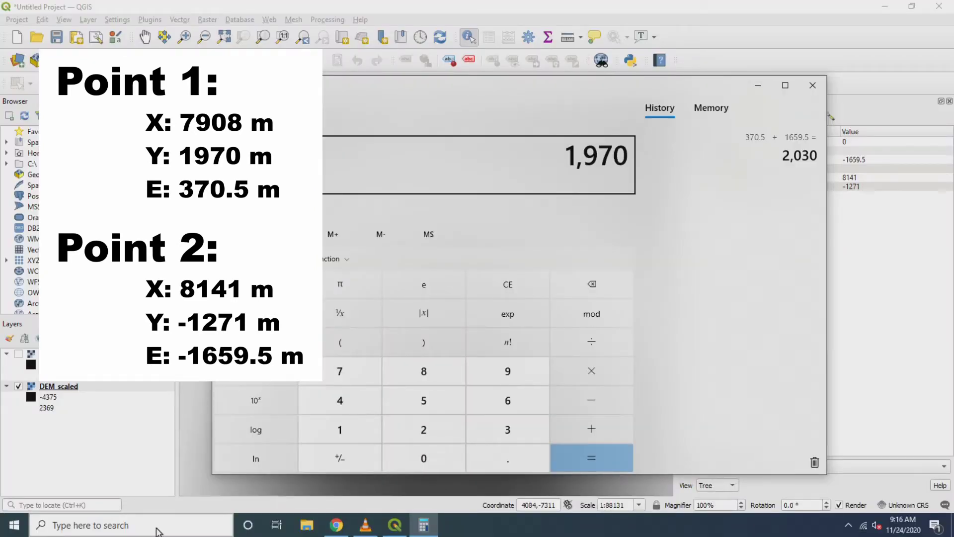
key(plus)
text(1271)
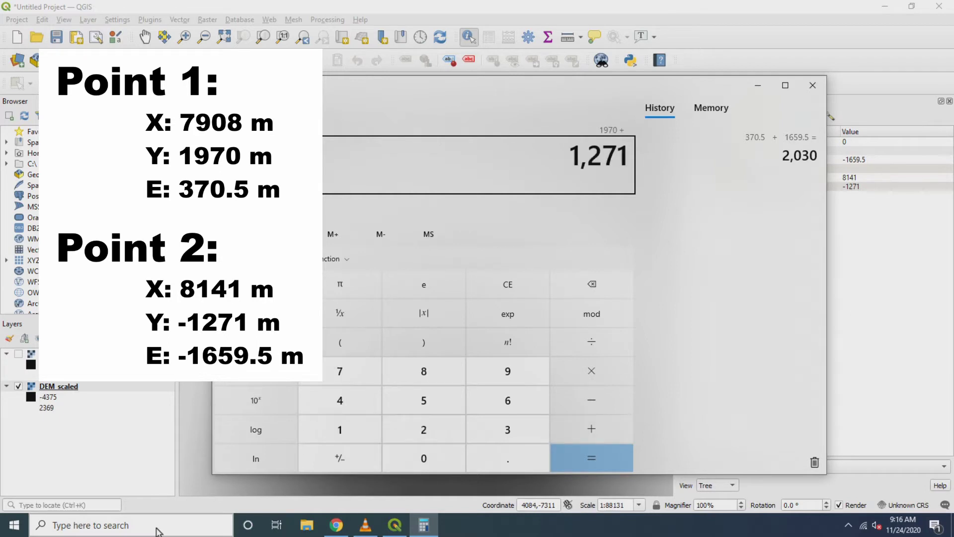
key(Return)
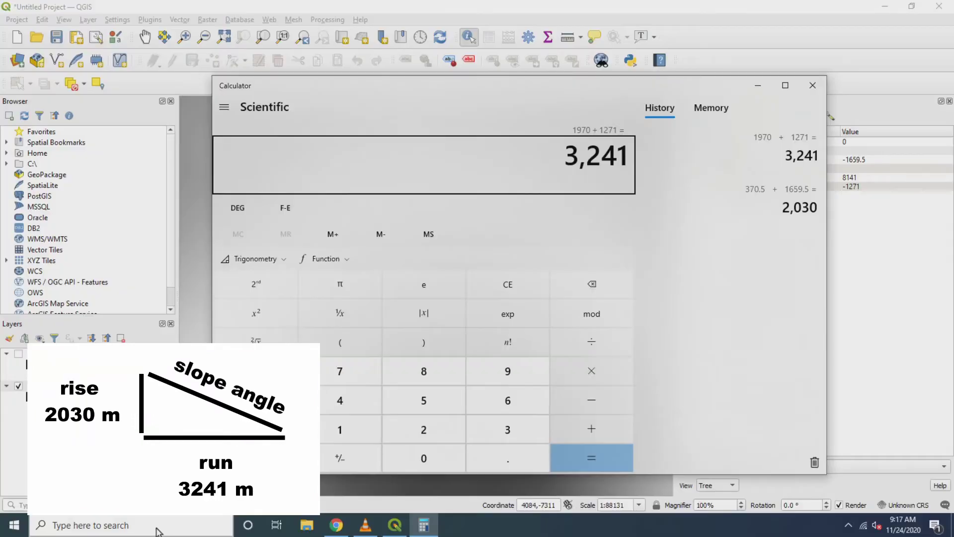
Divide the rise of 2030 by the run of 3241 to get the wall's slope ratio.
text(2030)
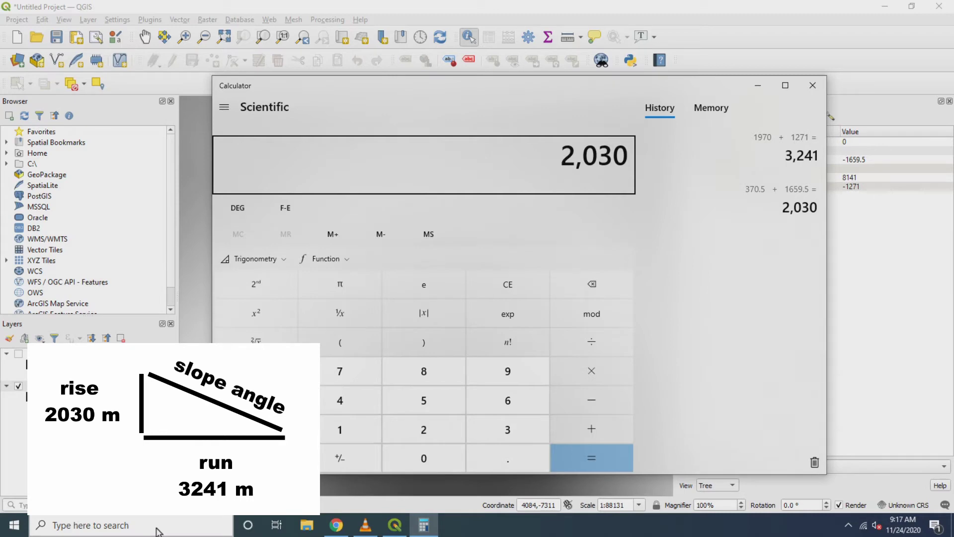
key(slash)
text(32)
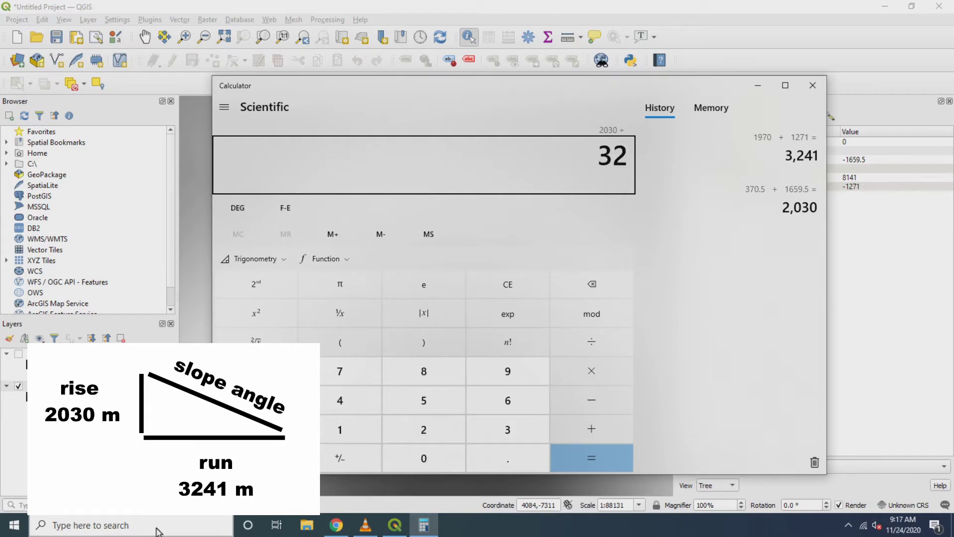
text(41)
key(Return)
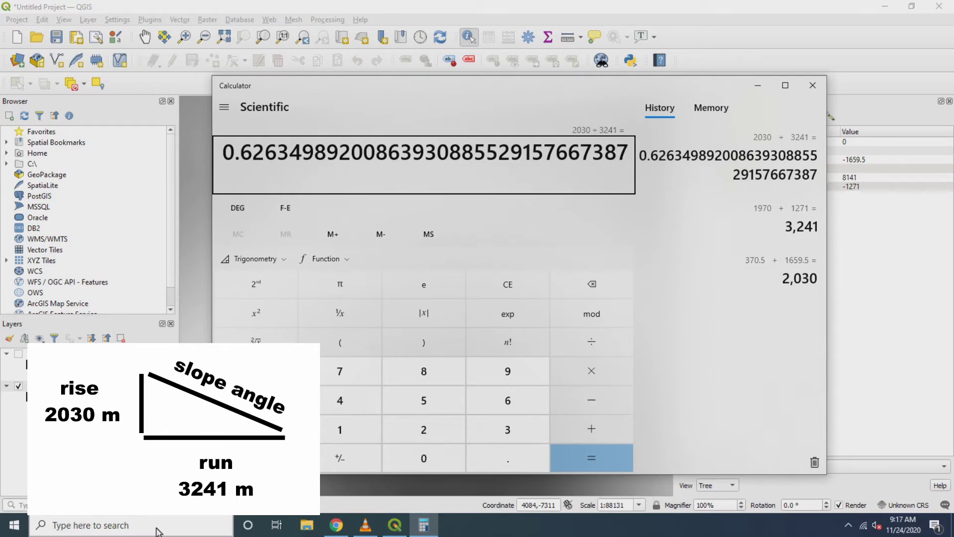
Take the inverse tangent of the rise-over-run ratio in the Calculator to get the wall's slope angle.
click(238, 209)
click(238, 208)
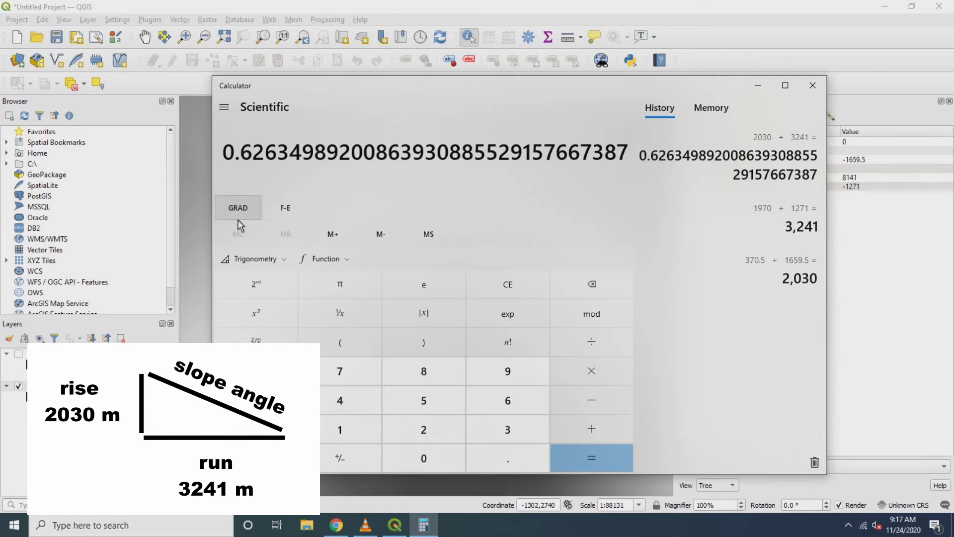
click(256, 259)
click(234, 285)
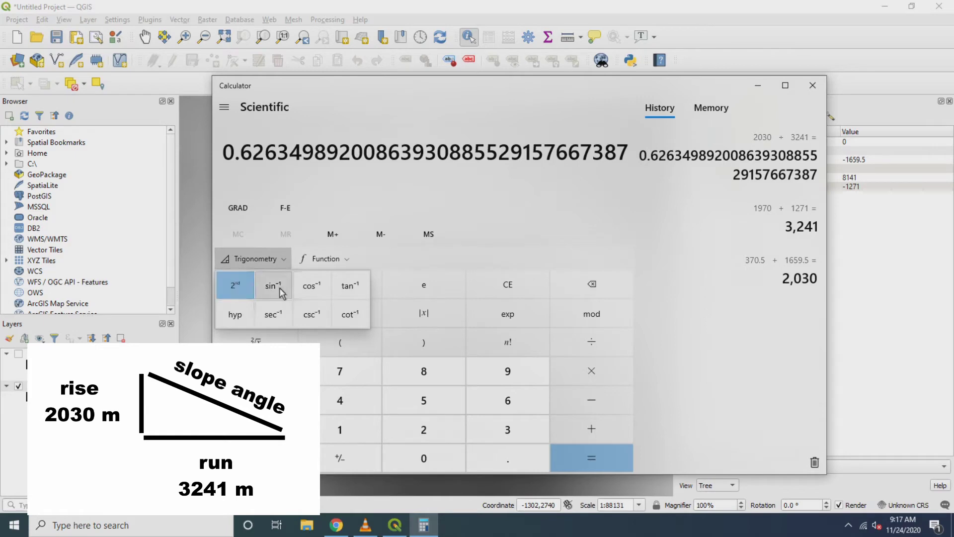
click(349, 285)
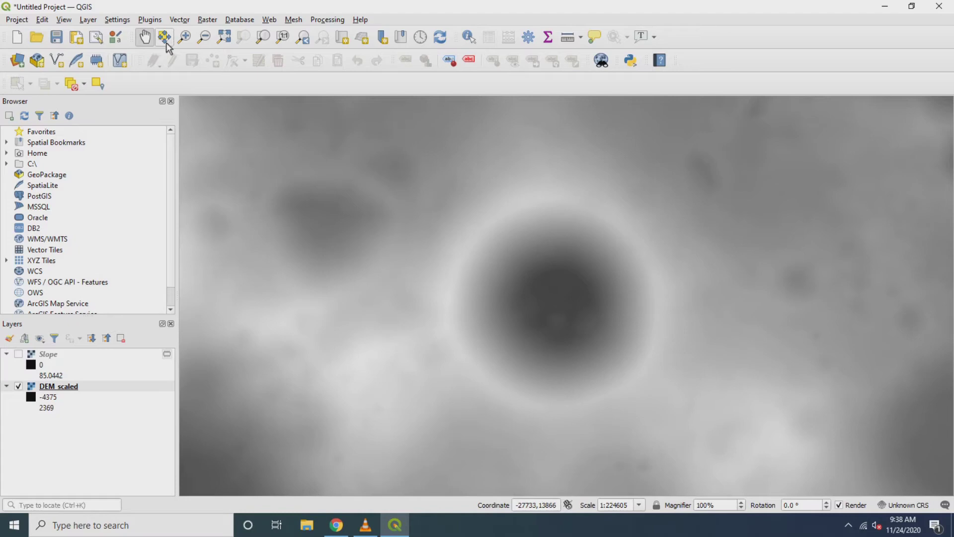
Find the Profile tool plugin by searching for "profile" and install it in QGIS.
click(151, 19)
click(165, 38)
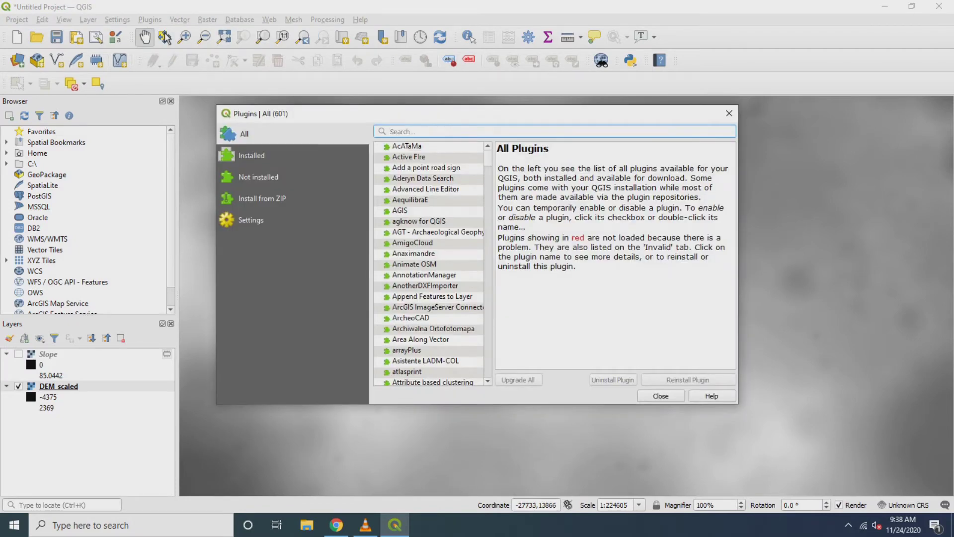
text(profile)
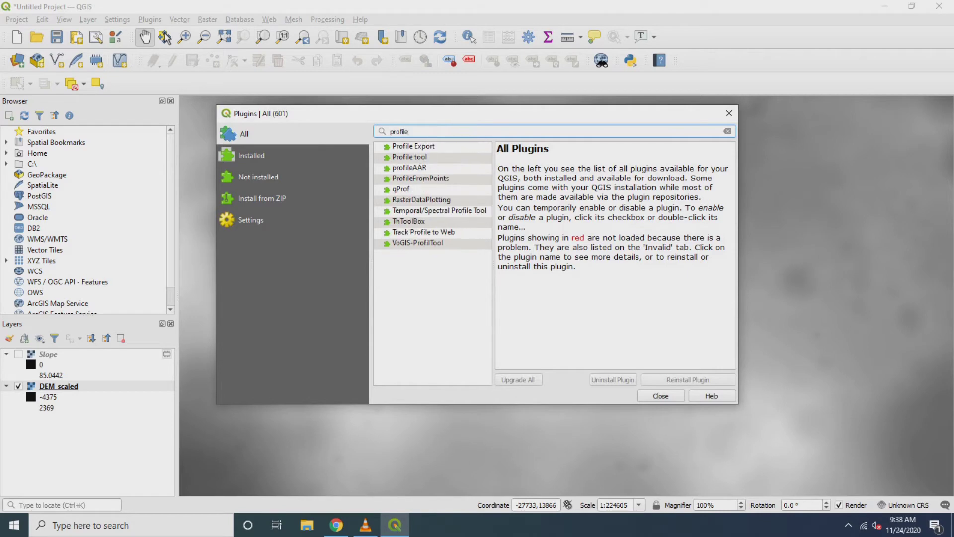
click(412, 156)
drag(564, 200, 665, 195)
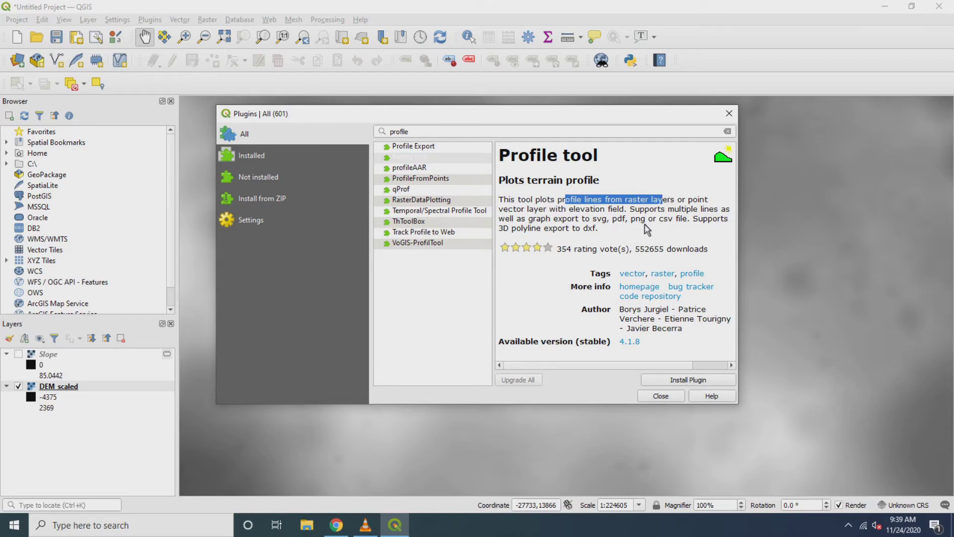
click(684, 380)
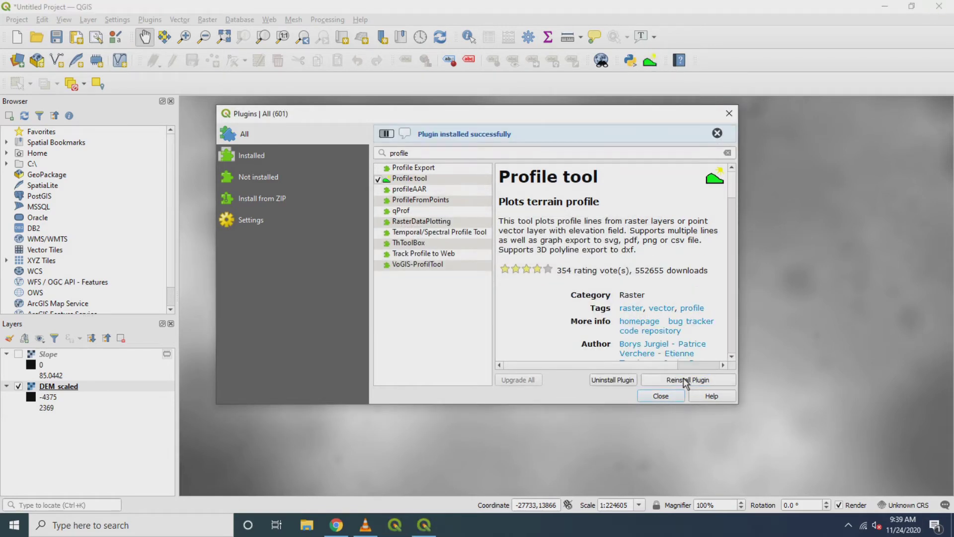
click(673, 398)
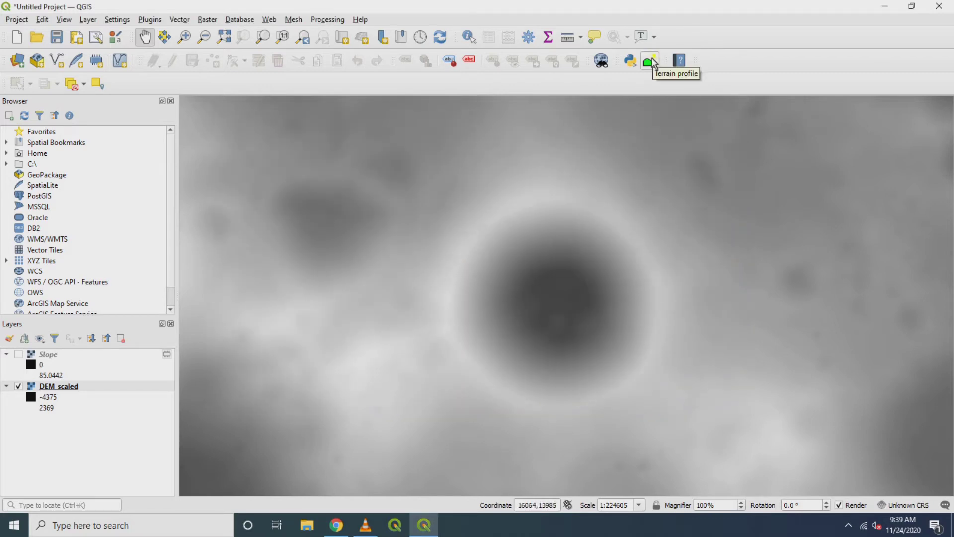
Start the Terrain profile tool and add the DEM_scaled layer as its profile source.
click(150, 20)
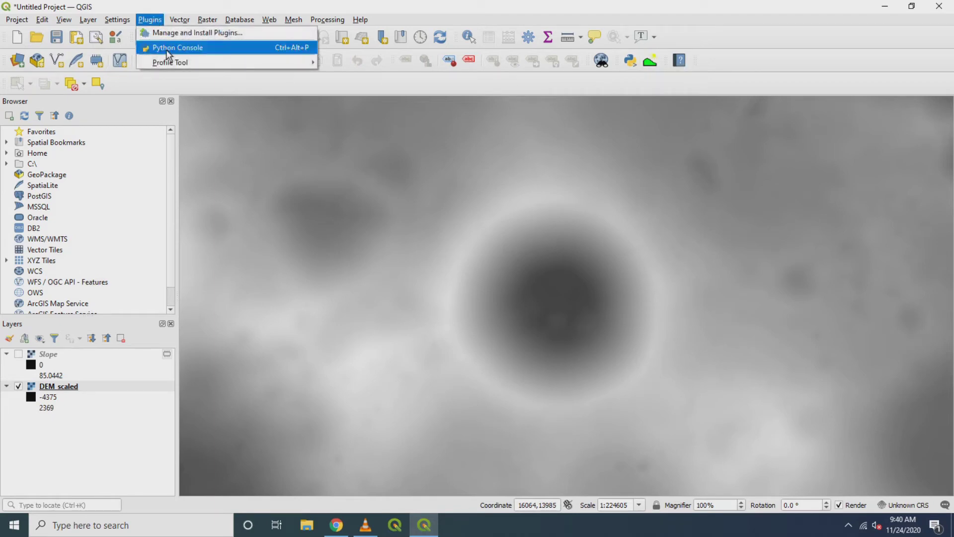
mouse_move(171, 68)
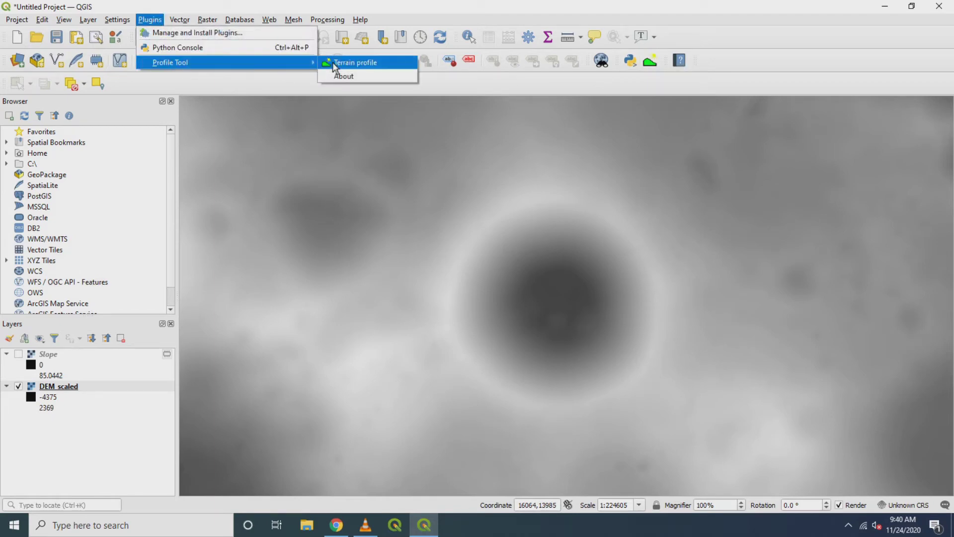
click(354, 63)
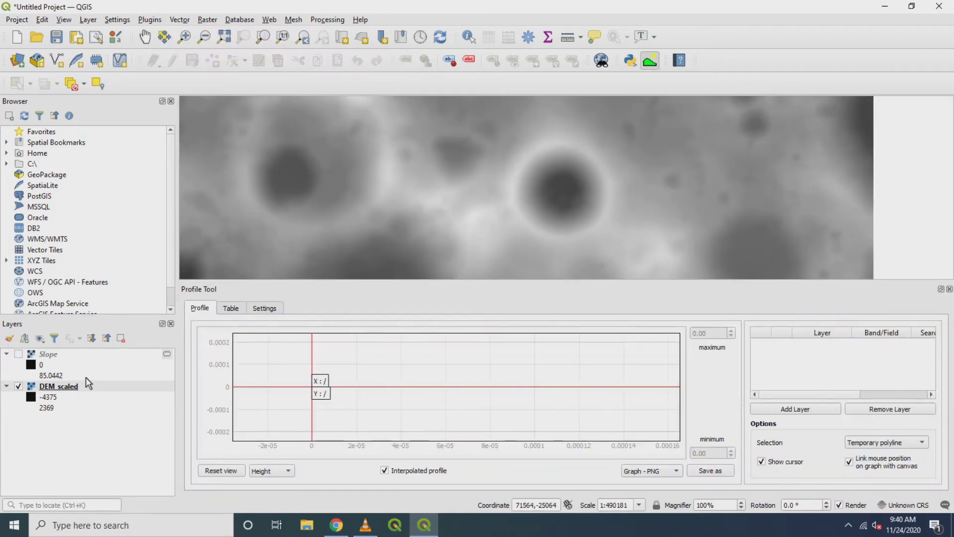
click(73, 387)
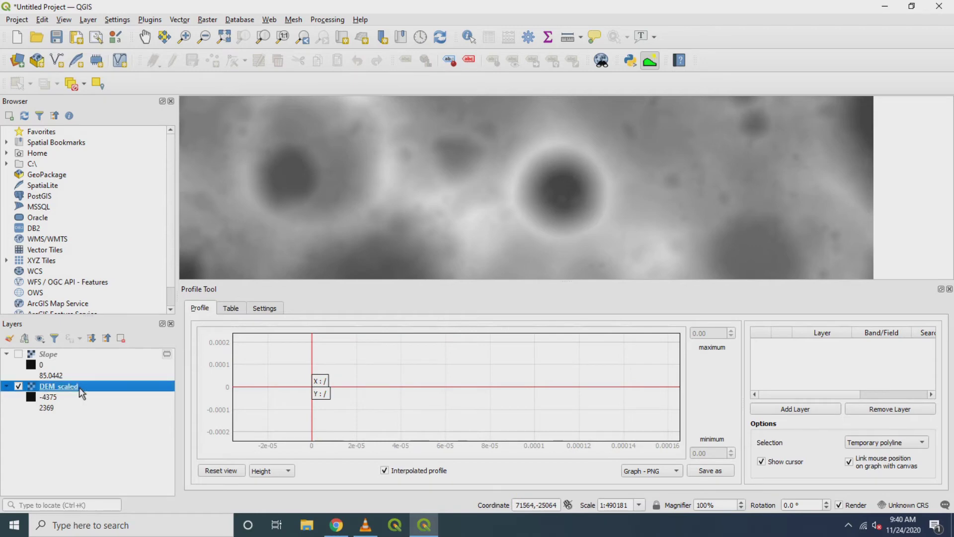
click(820, 414)
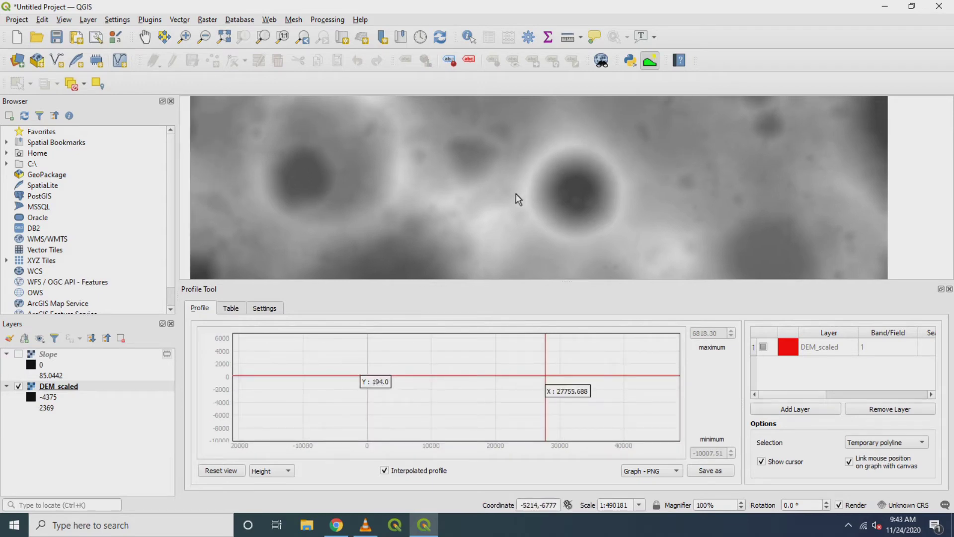
Draw a west-to-east profile line about 28,000 m long across the crater and plot it as slope in degrees.
click(516, 193)
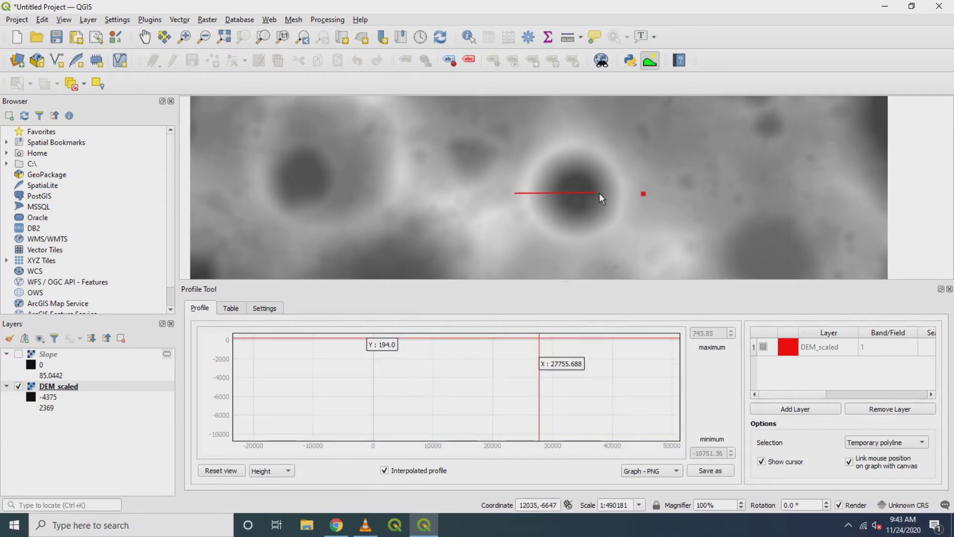
double_click(645, 192)
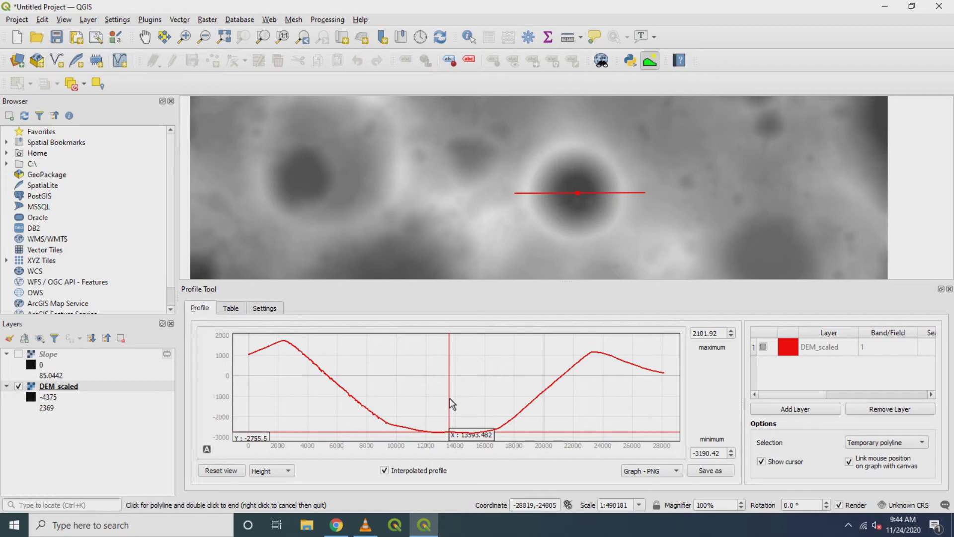
click(287, 471)
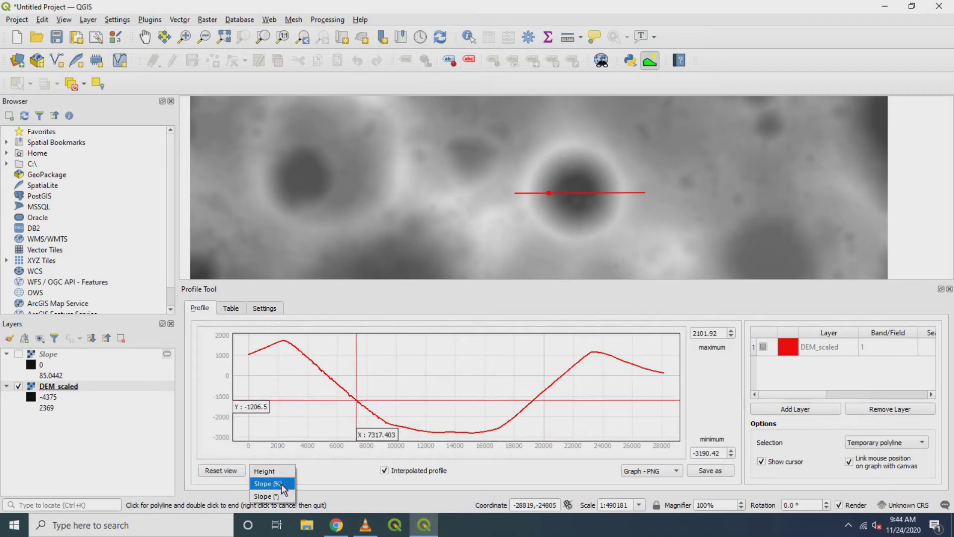
click(278, 496)
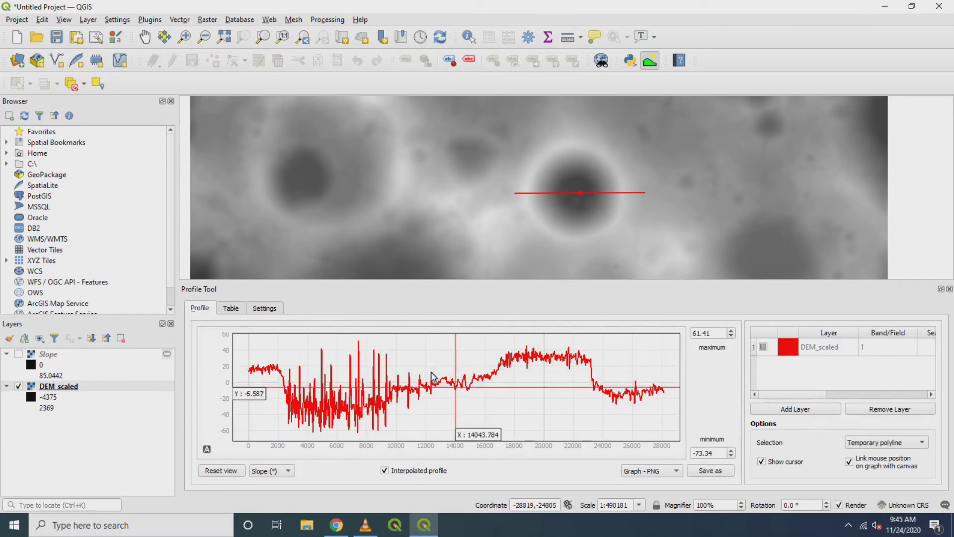
Show the Slope layer over the DEM around the crater.
click(19, 354)
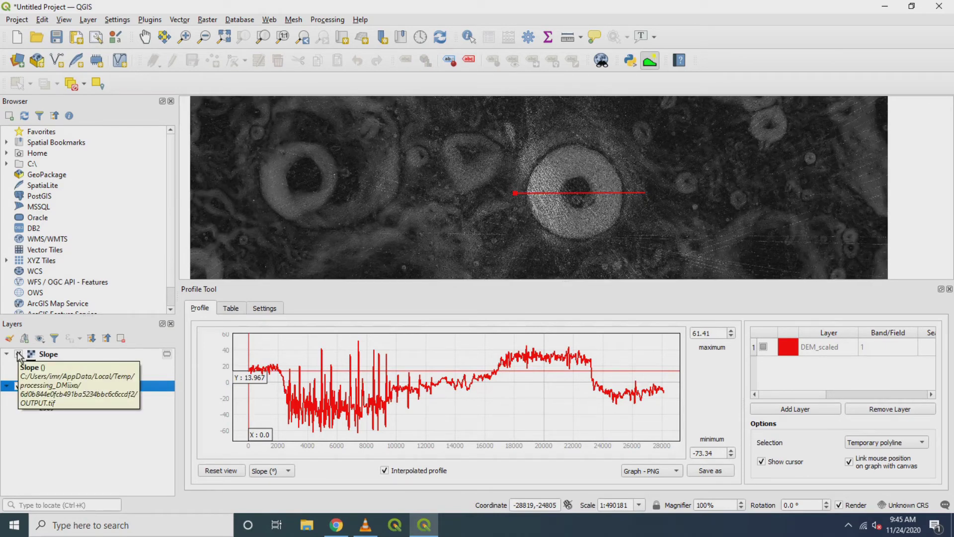
click(660, 184)
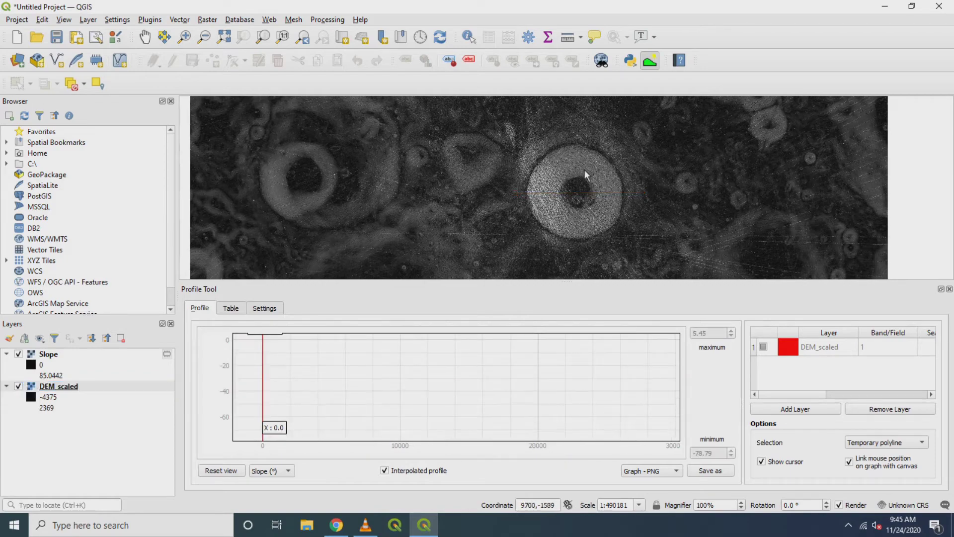
scroll(583, 169, up, 2)
key(space)
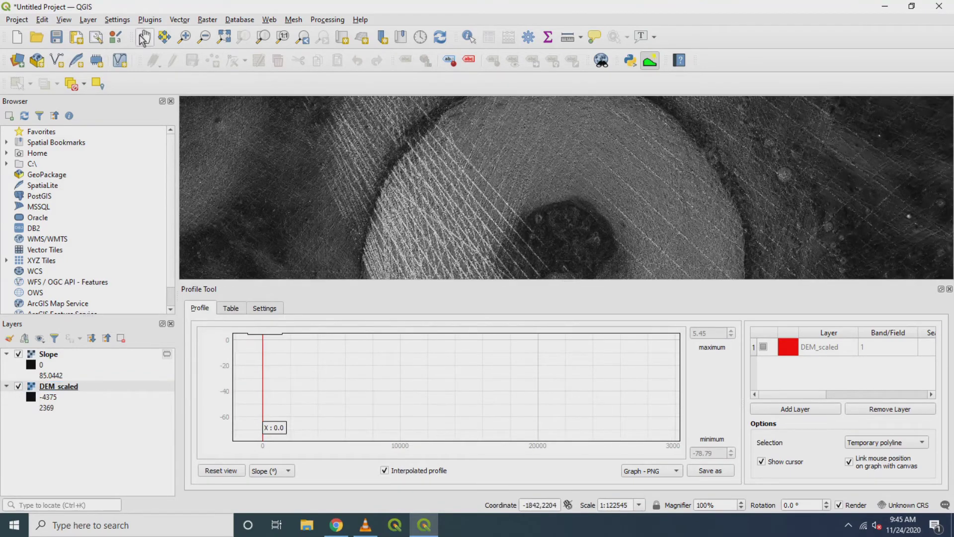
drag(558, 196, 559, 200)
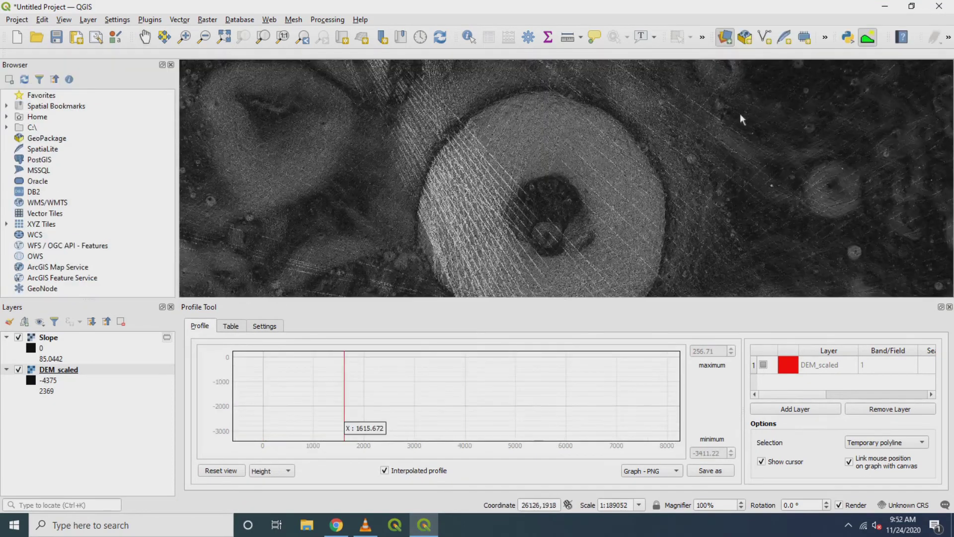
Draw a straight profile about 8,000 m long from the northern rim to the crater floor and plot it as slope in degrees.
click(544, 86)
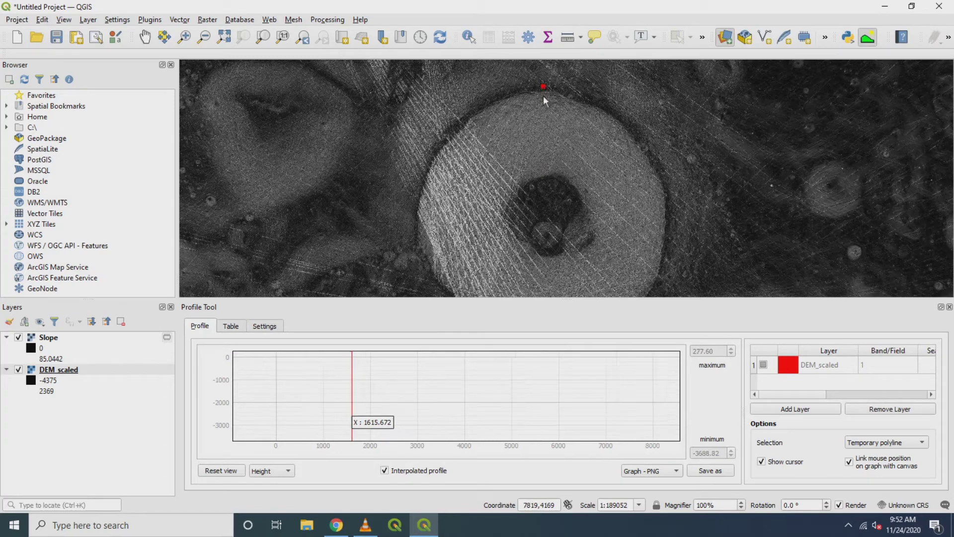
double_click(544, 182)
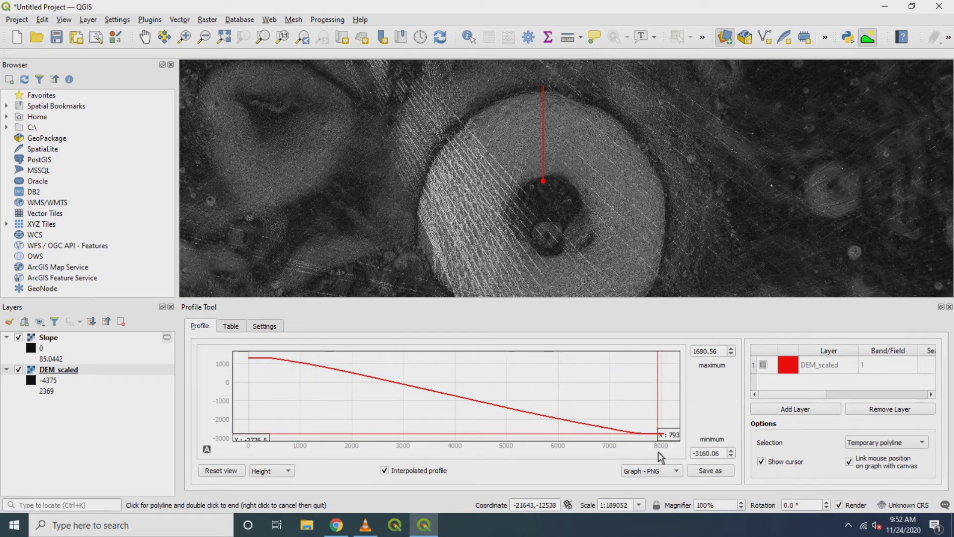
click(285, 469)
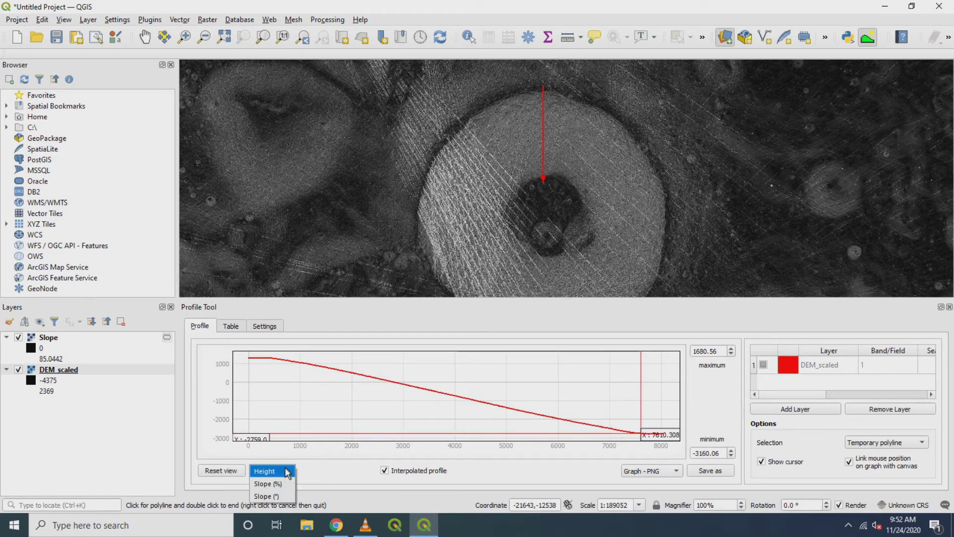
click(273, 496)
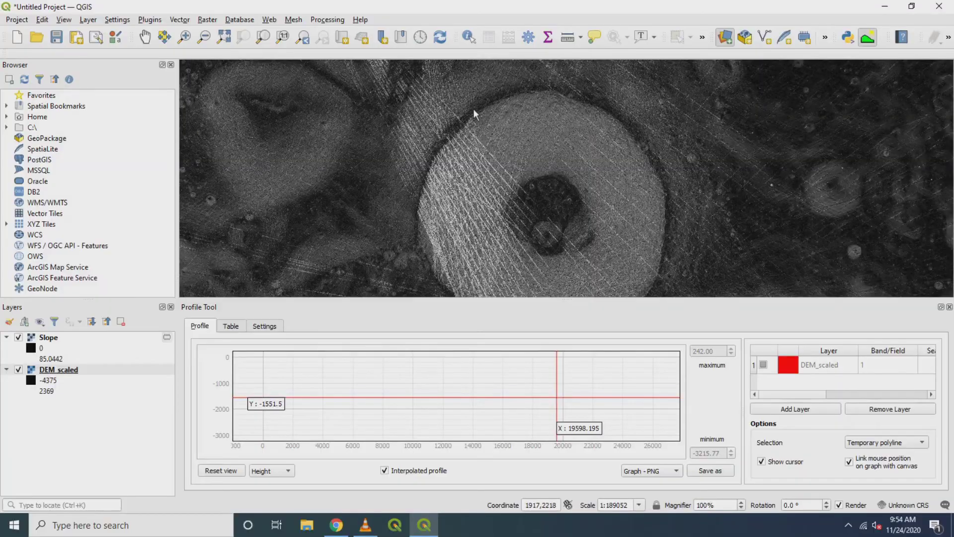
Draw a clockwise spiral profile polyline about 28,600 m long from the northwestern rim around the eastern wall to the crater floor.
click(473, 107)
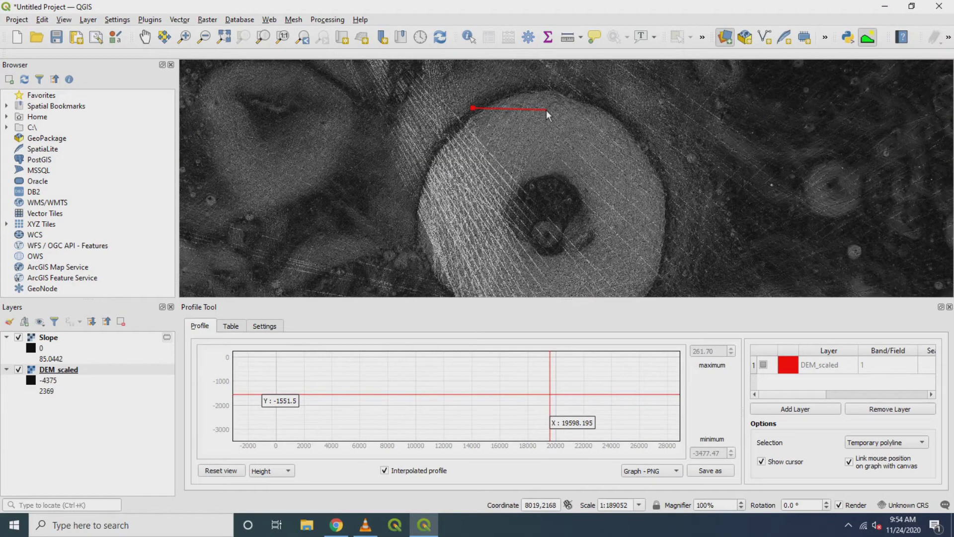
click(547, 110)
click(612, 148)
click(624, 225)
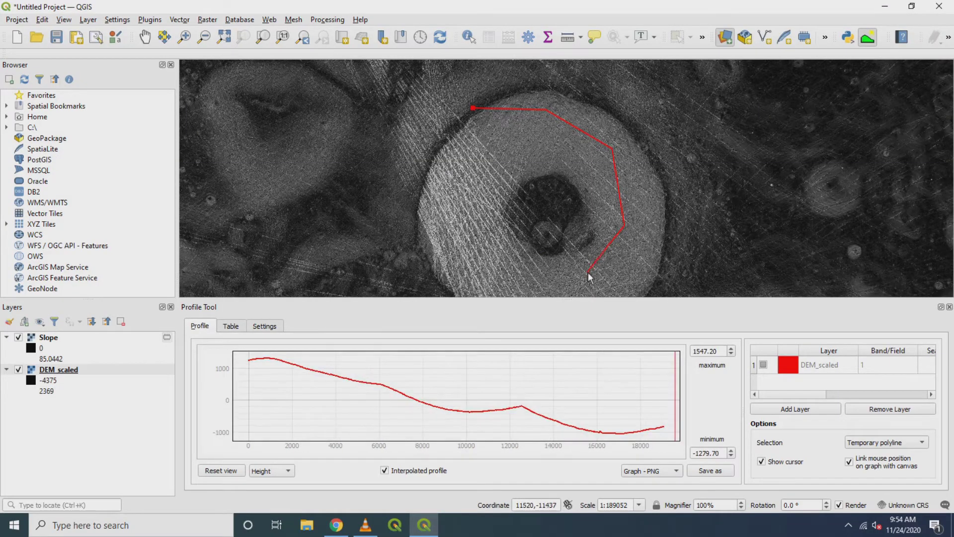
click(557, 267)
right_click(540, 250)
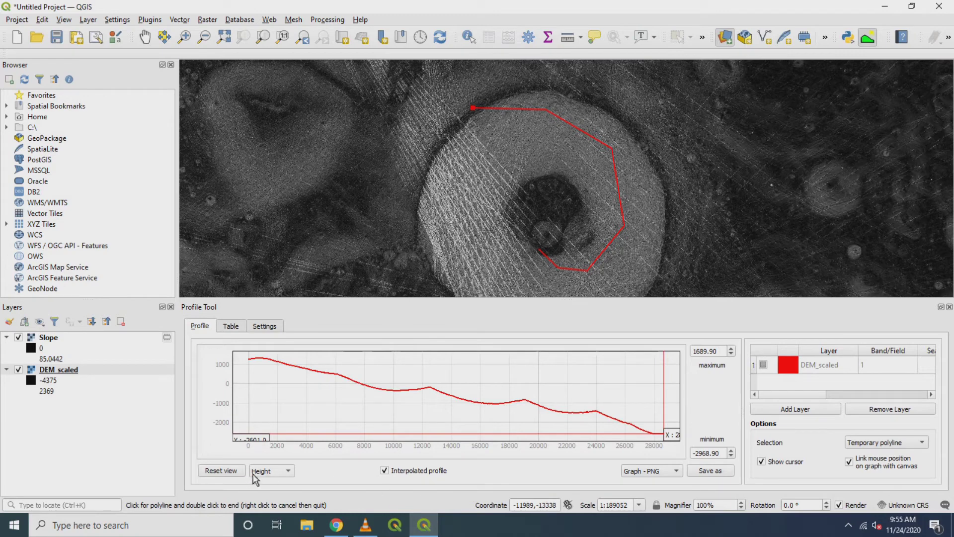
Plot the spiral profile as slope in degrees and enlarge the profile graph area.
click(288, 475)
click(280, 503)
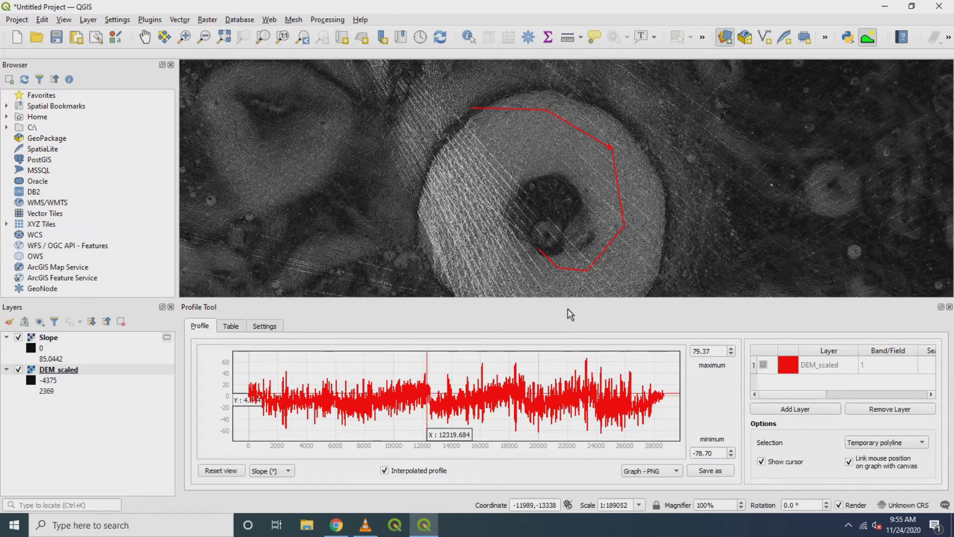
drag(568, 301, 582, 172)
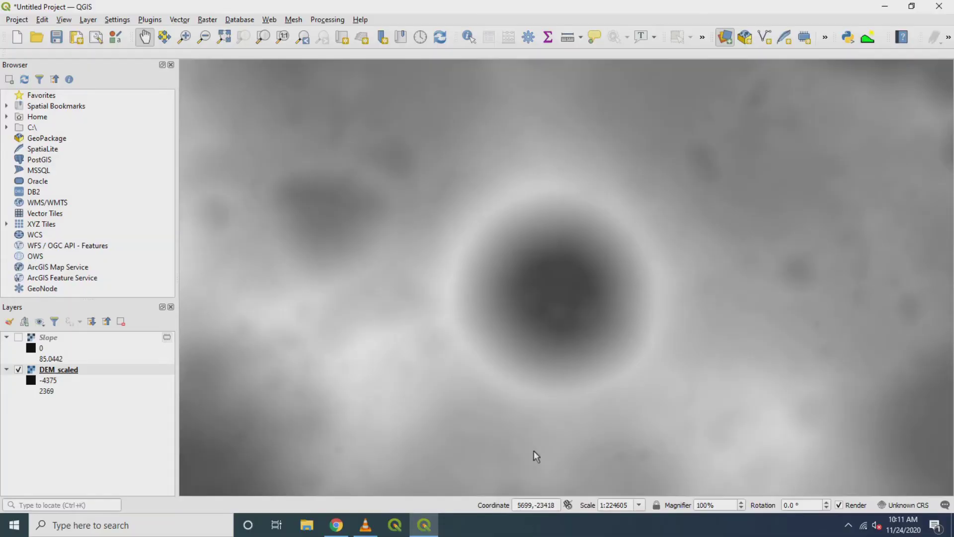
Set up Clip Raster by Extent on DEM_scaled and draw a rectangular clipping extent around the central crater.
click(209, 21)
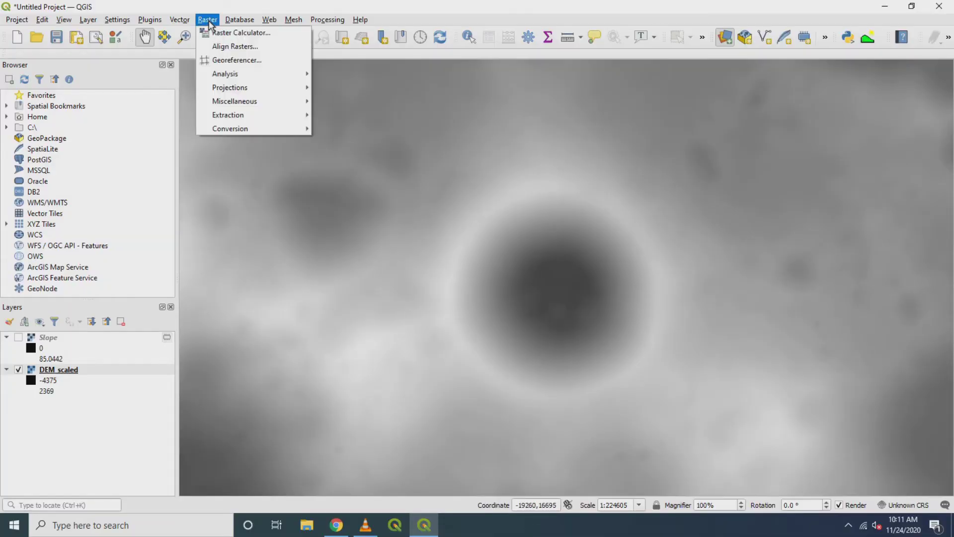
mouse_move(241, 115)
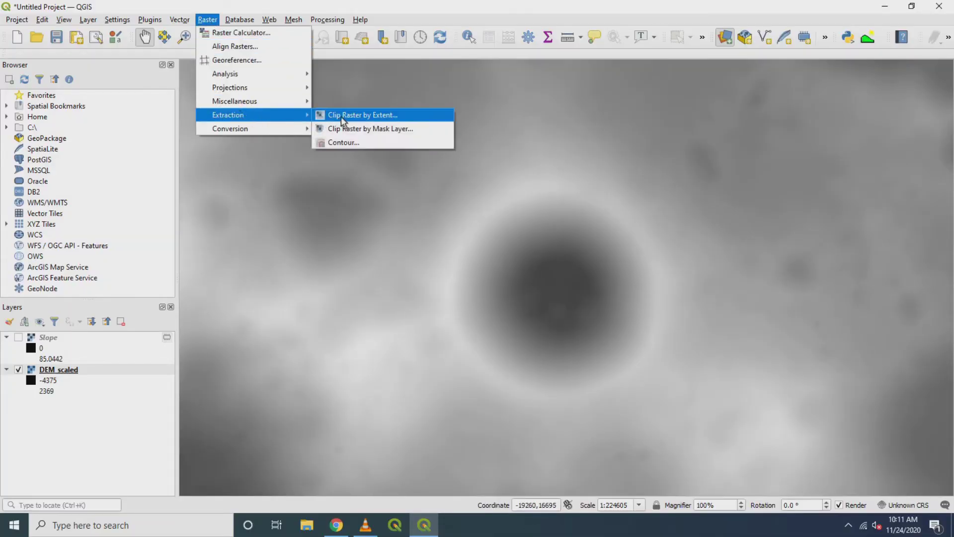
click(353, 115)
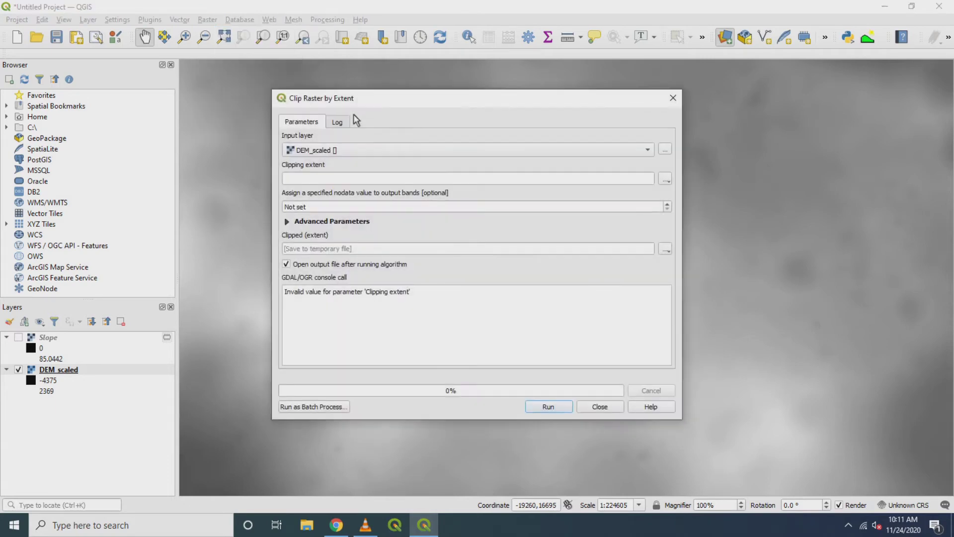
click(666, 179)
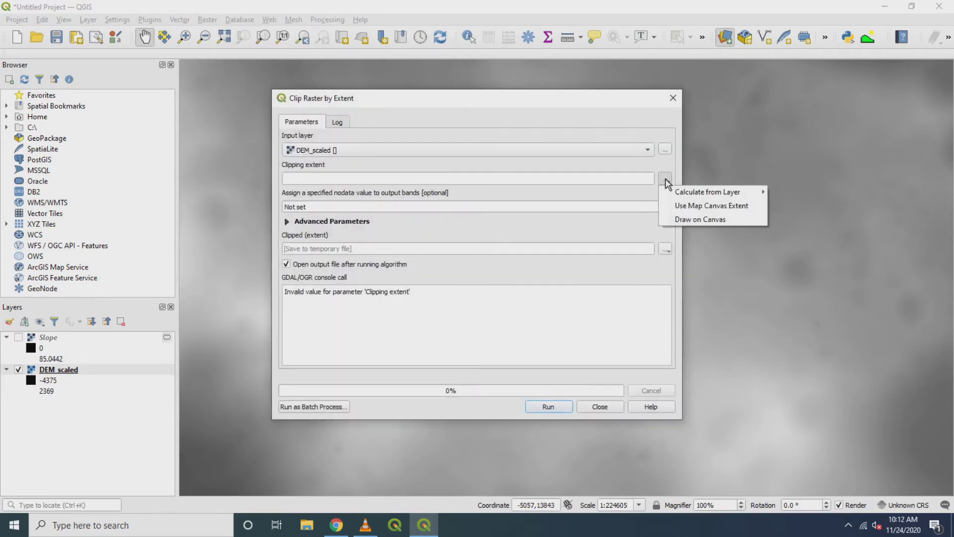
click(710, 220)
mouse_move(425, 182)
mouse_down()
mouse_move(514, 237)
mouse_move(685, 393)
mouse_move(679, 403)
mouse_up()
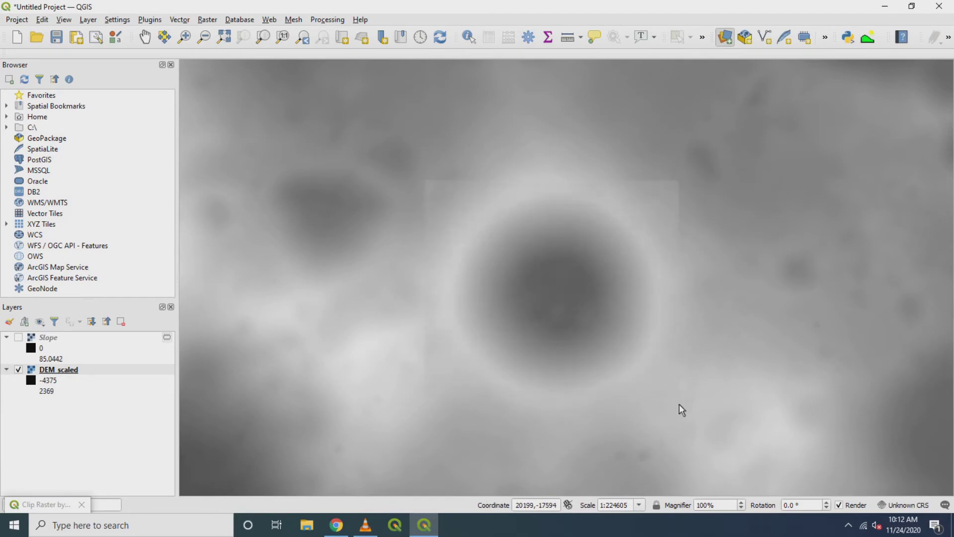
Run the clip of DEM_scaled to the drawn extent and hide the original DEM_scaled layer.
click(567, 410)
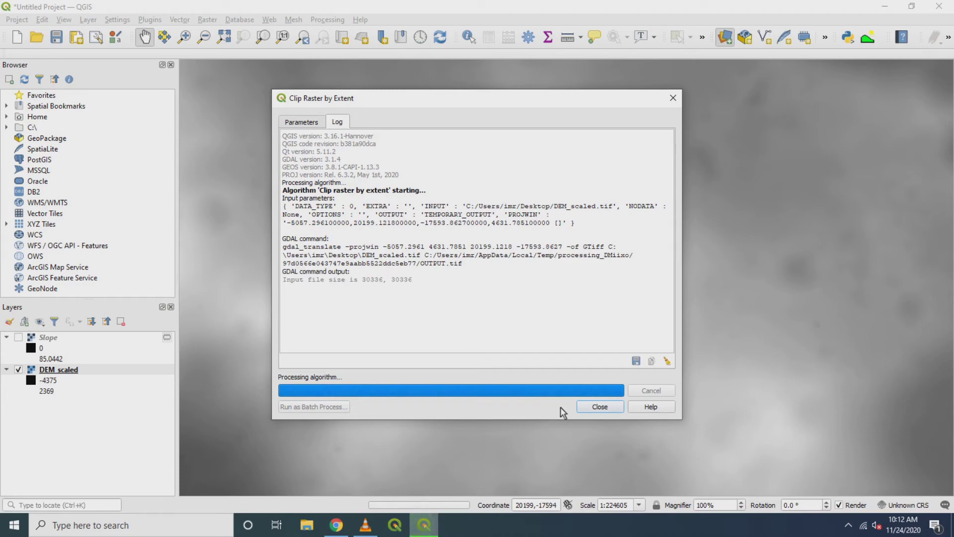
click(596, 406)
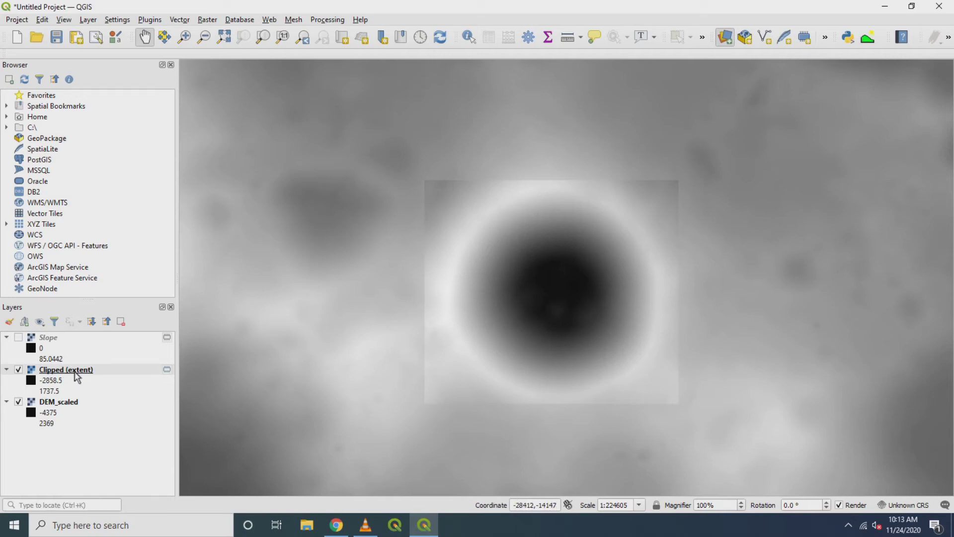
mouse_move(77, 377)
click(19, 402)
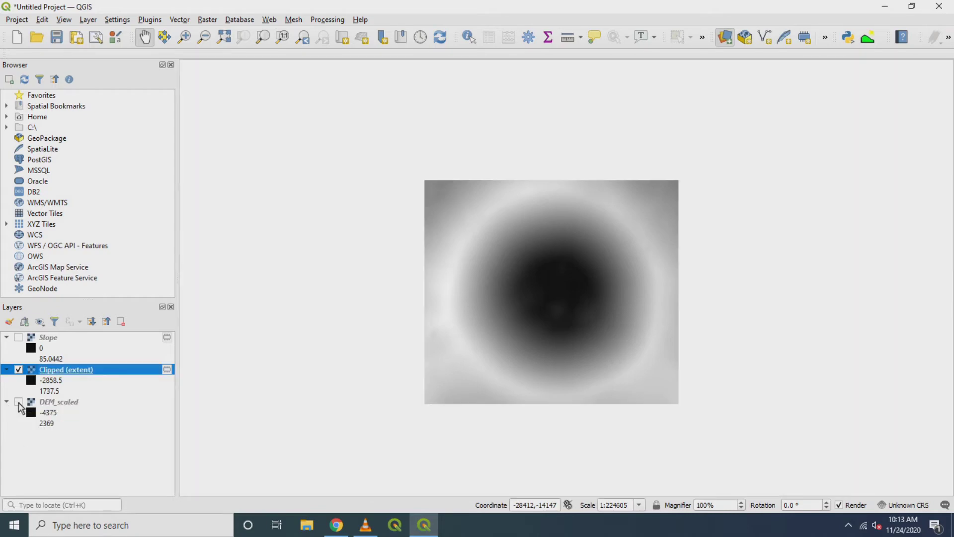
scroll(574, 308, up, 1)
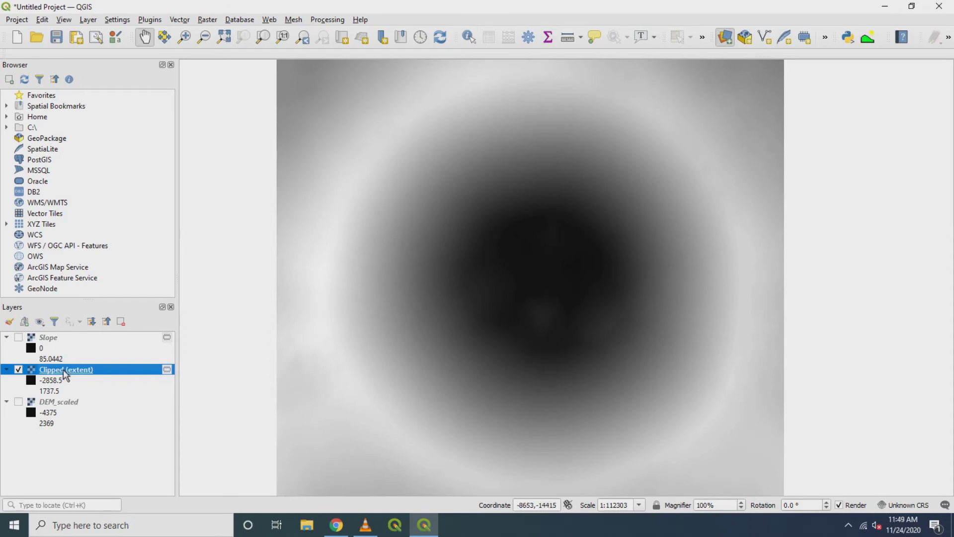
Generate contour lines from the Clipped (extent) raster at an interval of 100, with ELEV as the elevation attribute.
click(208, 21)
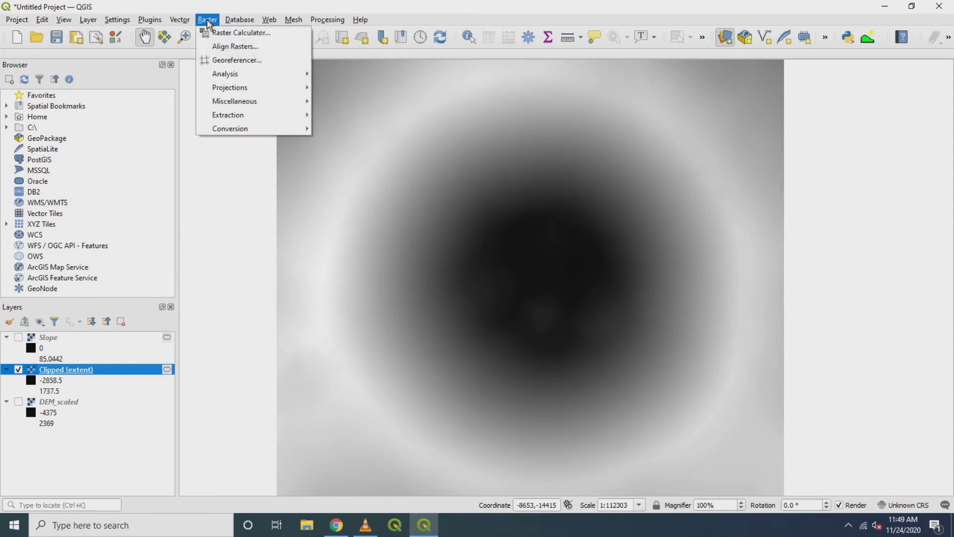
mouse_move(298, 115)
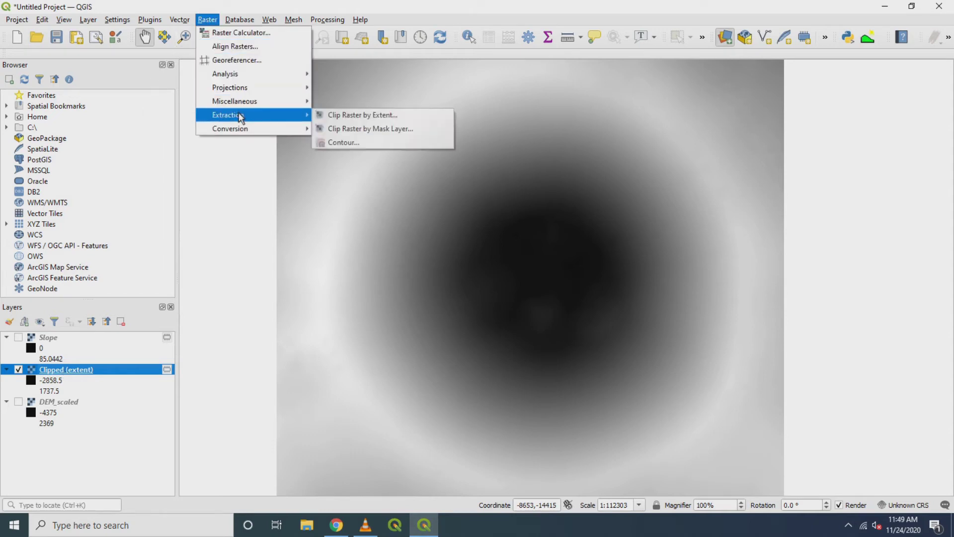
click(352, 142)
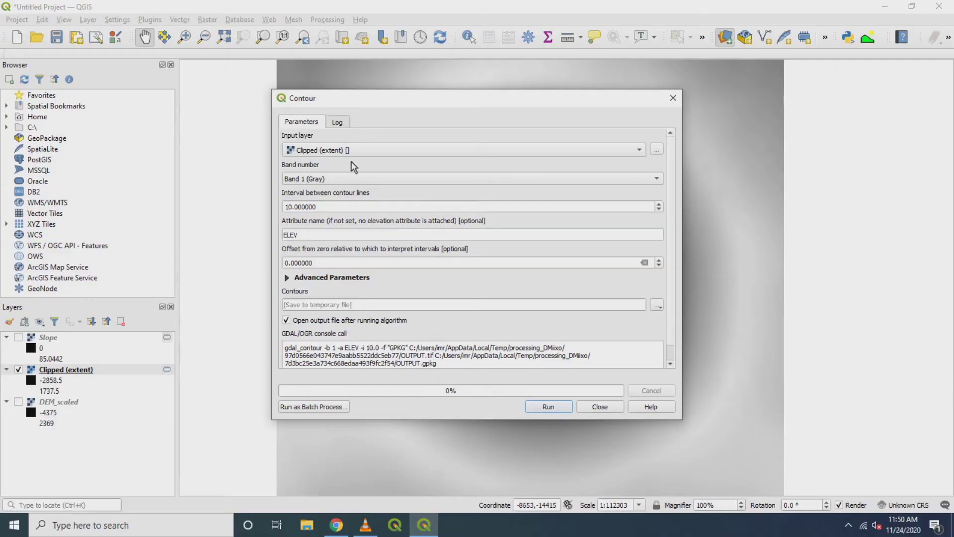
drag(332, 210, 278, 211)
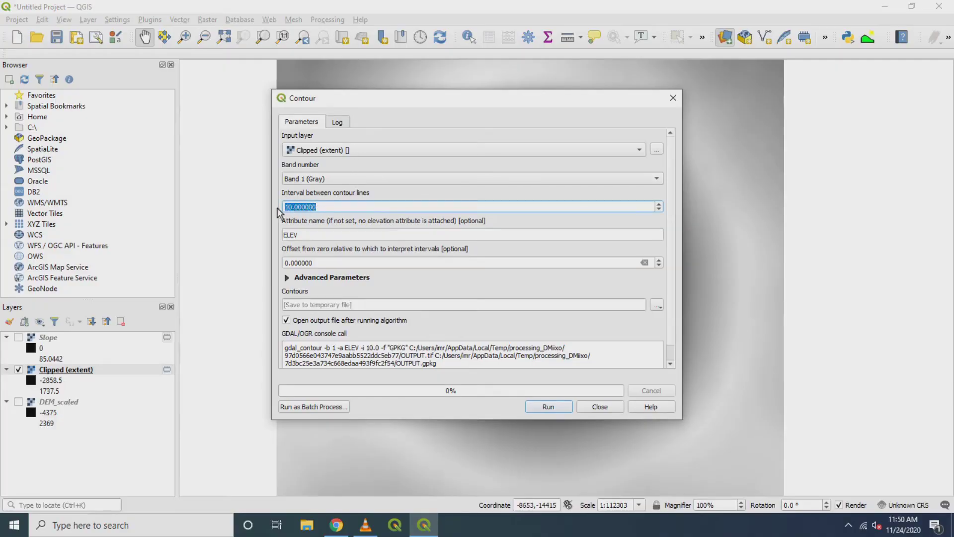
text(100)
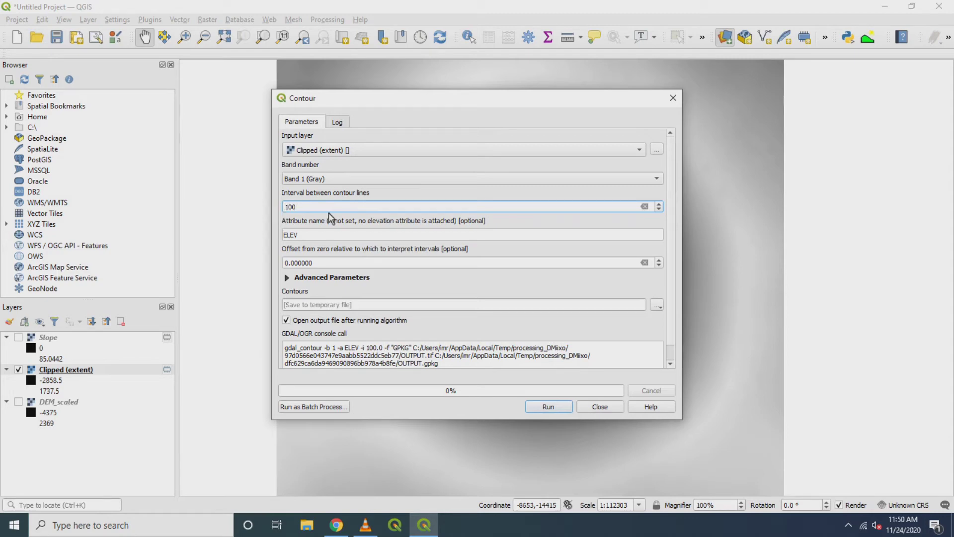
click(547, 407)
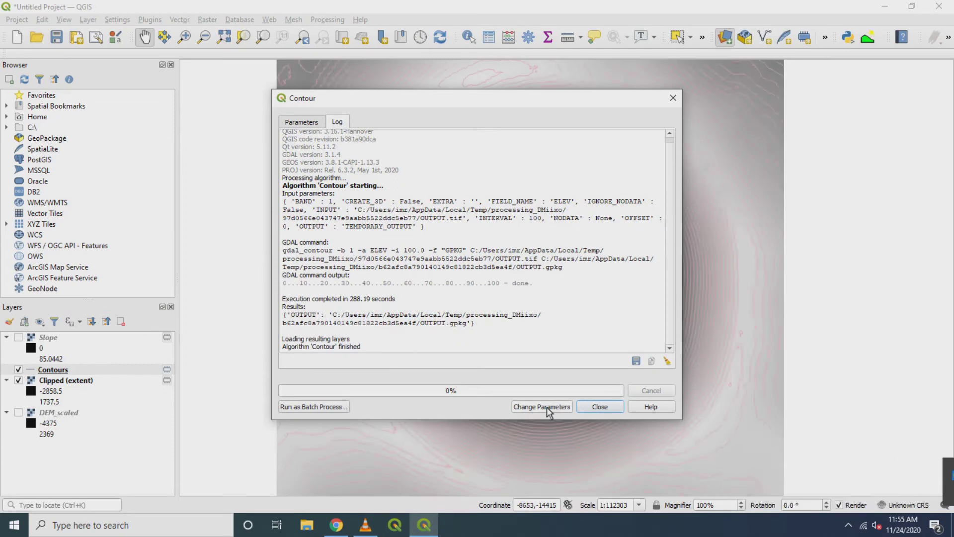
click(609, 404)
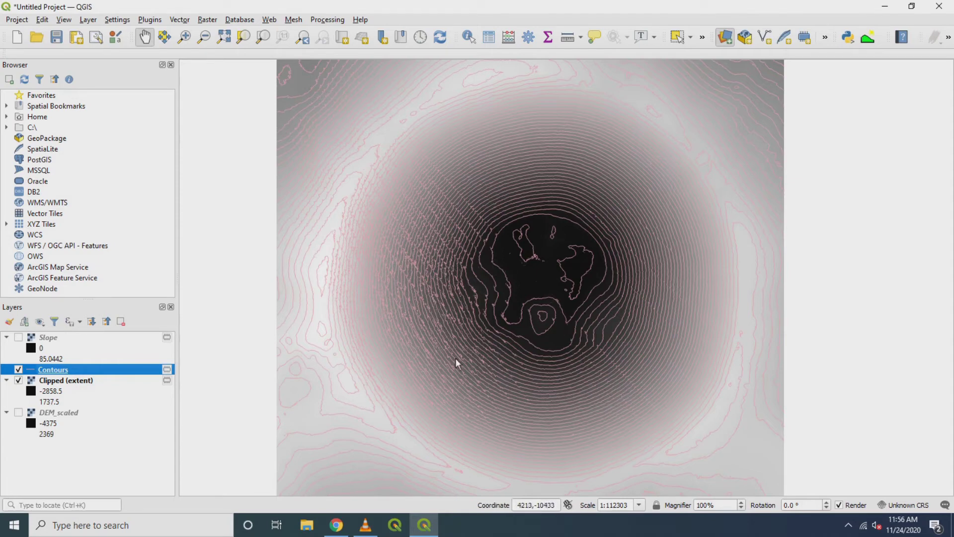
Change the line colour of the Contours layer to bright red.
double_click(123, 369)
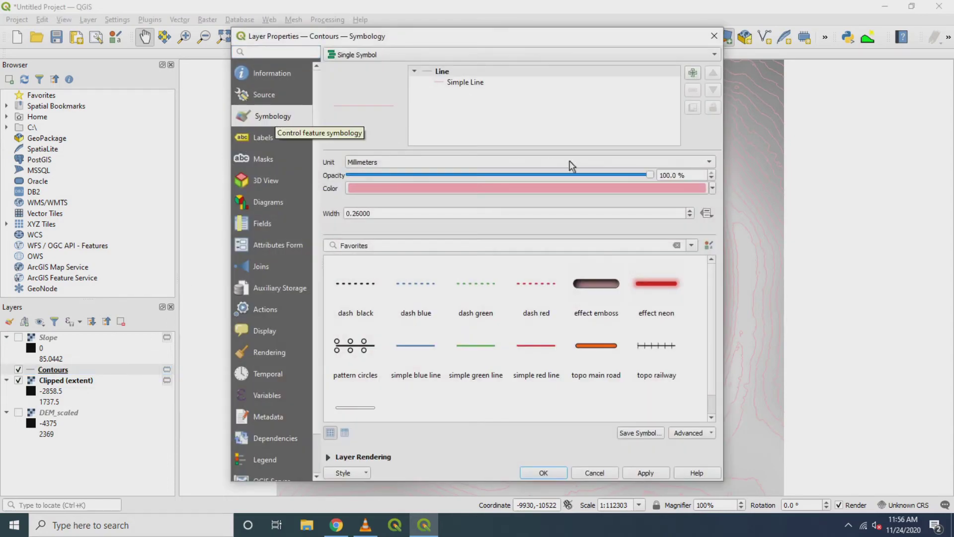
click(712, 189)
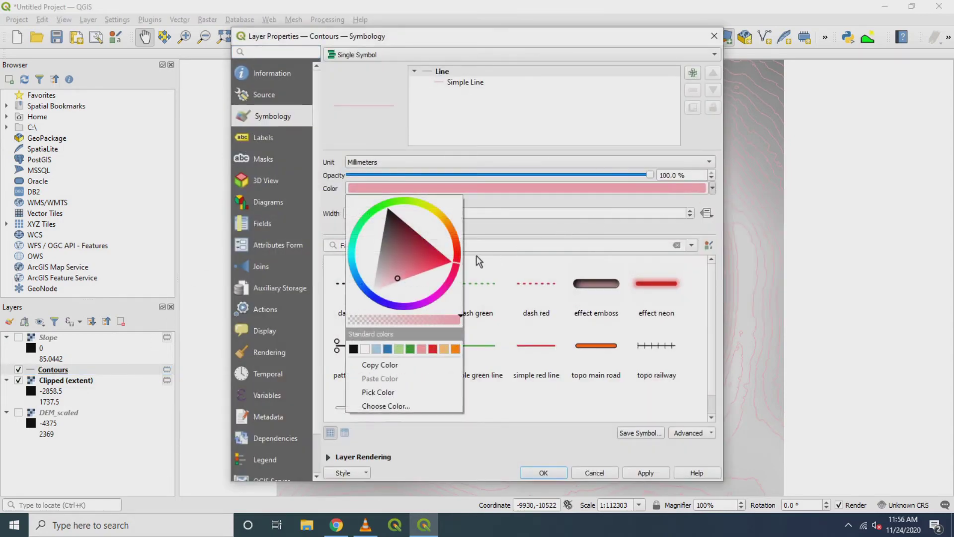
click(449, 262)
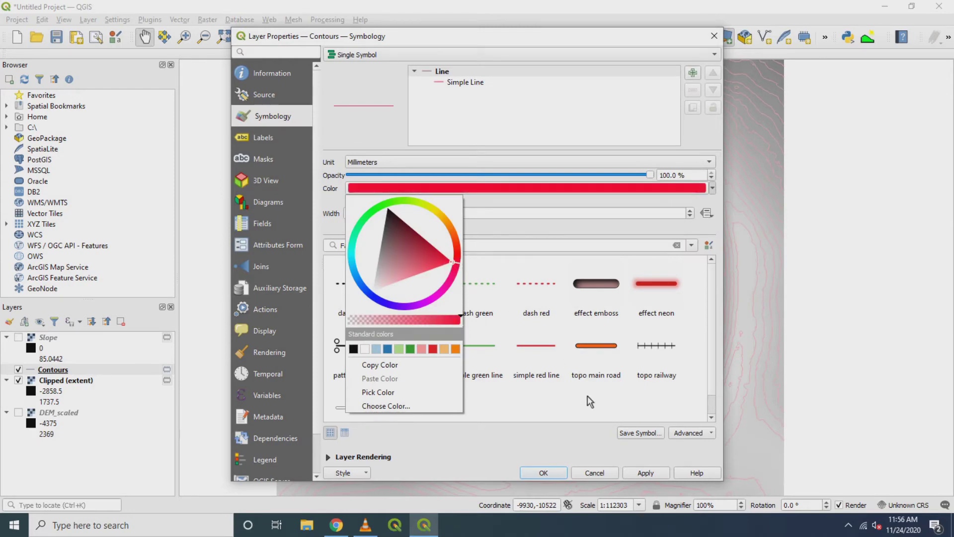
click(640, 474)
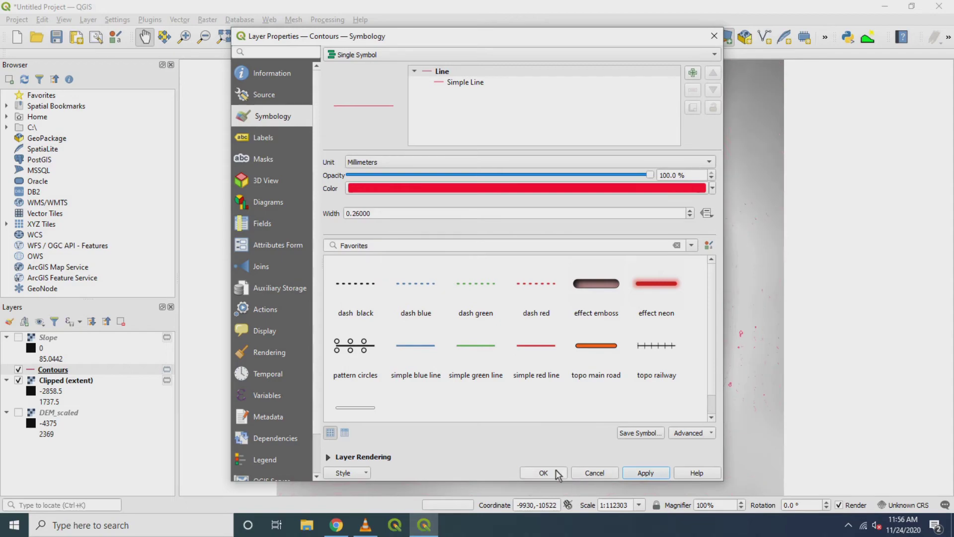
click(556, 473)
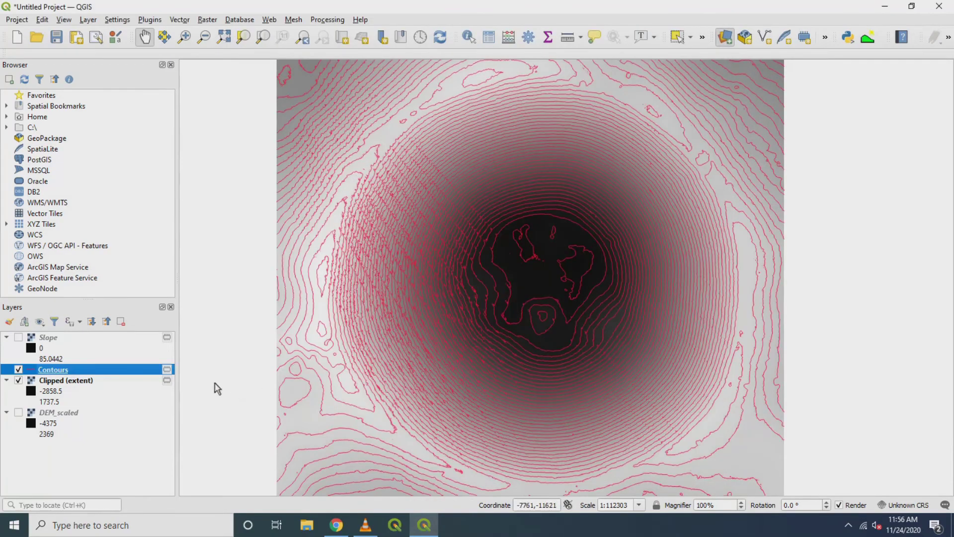
Label the Contours layer with single labels from the ELEV field in red text.
double_click(147, 372)
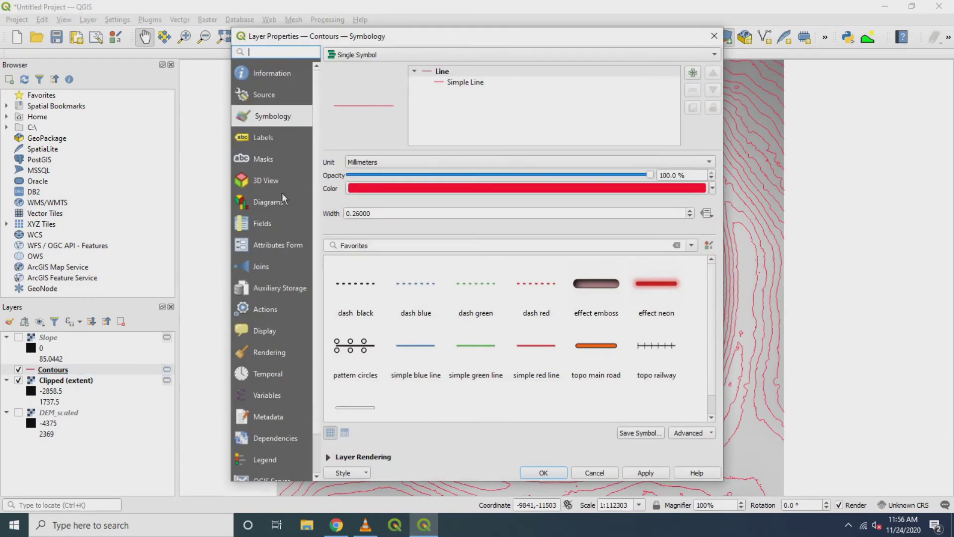
click(268, 139)
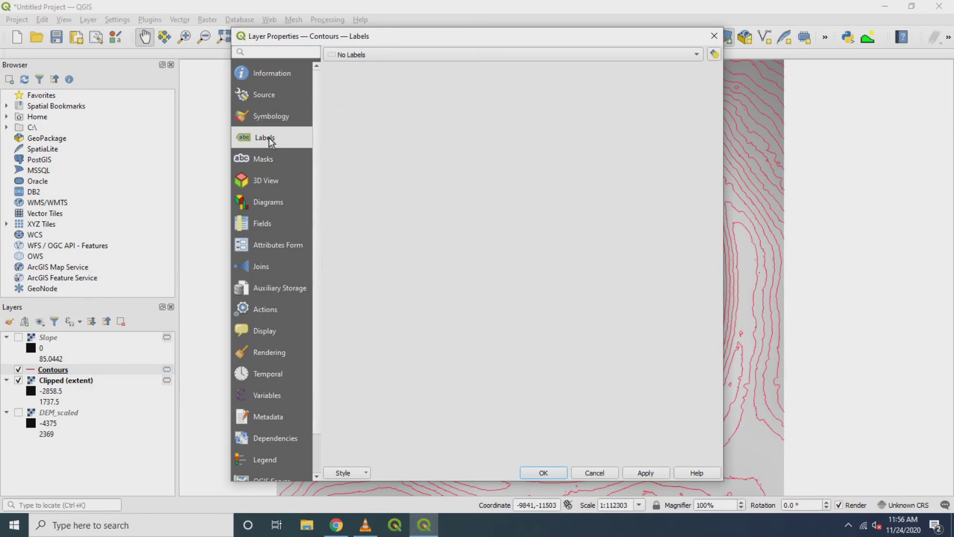
click(502, 56)
click(403, 67)
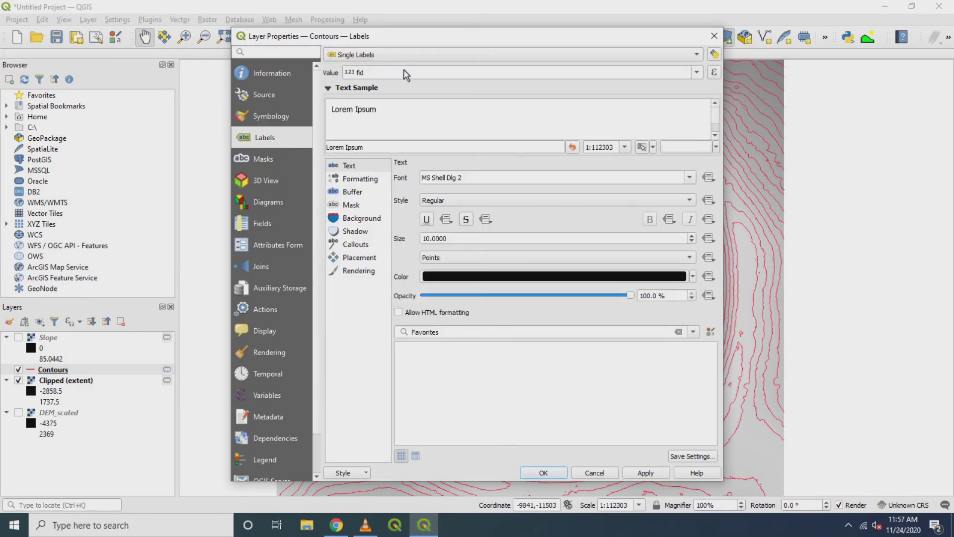
click(697, 73)
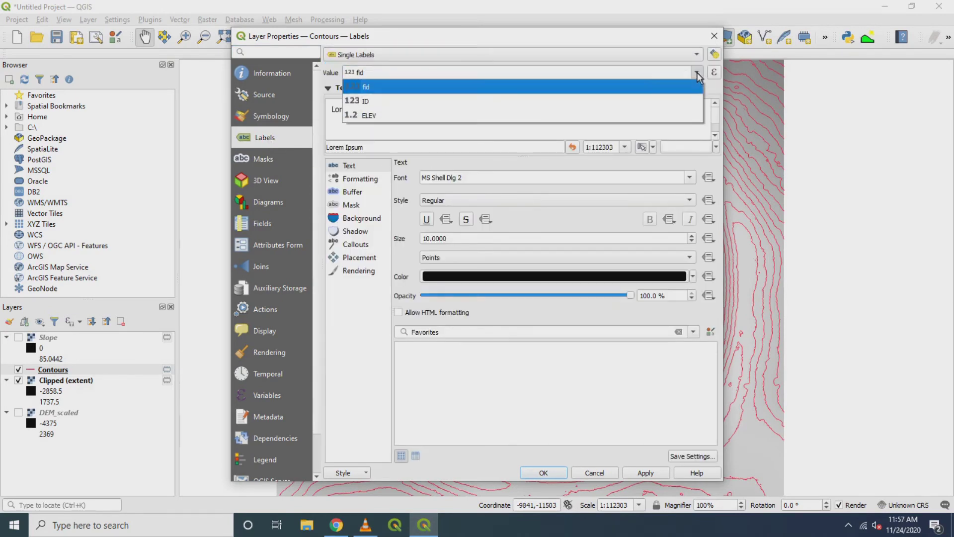
click(441, 117)
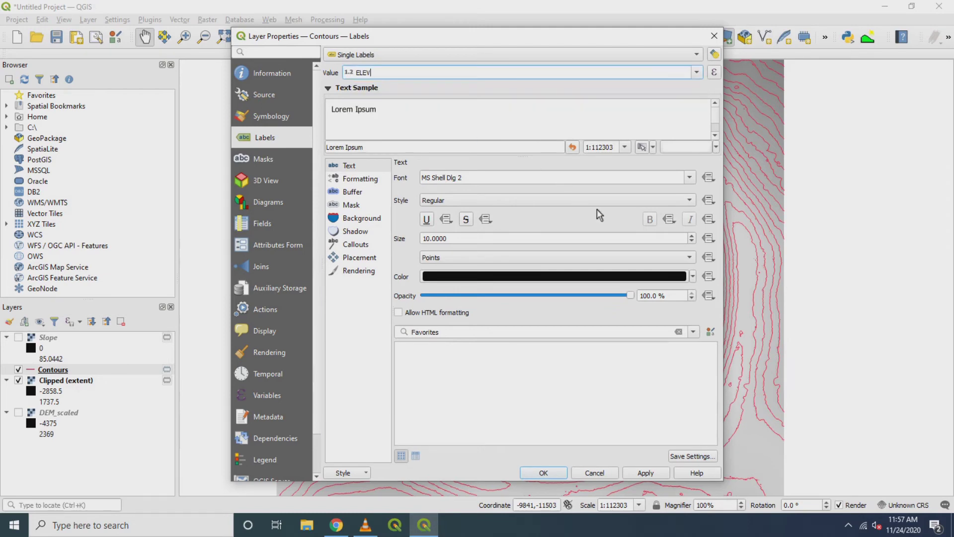
click(692, 276)
click(527, 359)
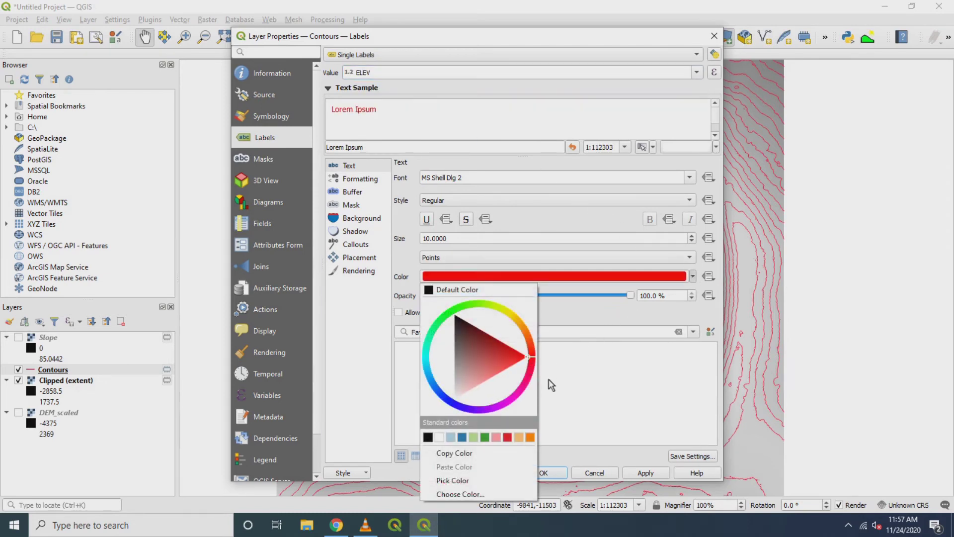
click(643, 474)
click(560, 473)
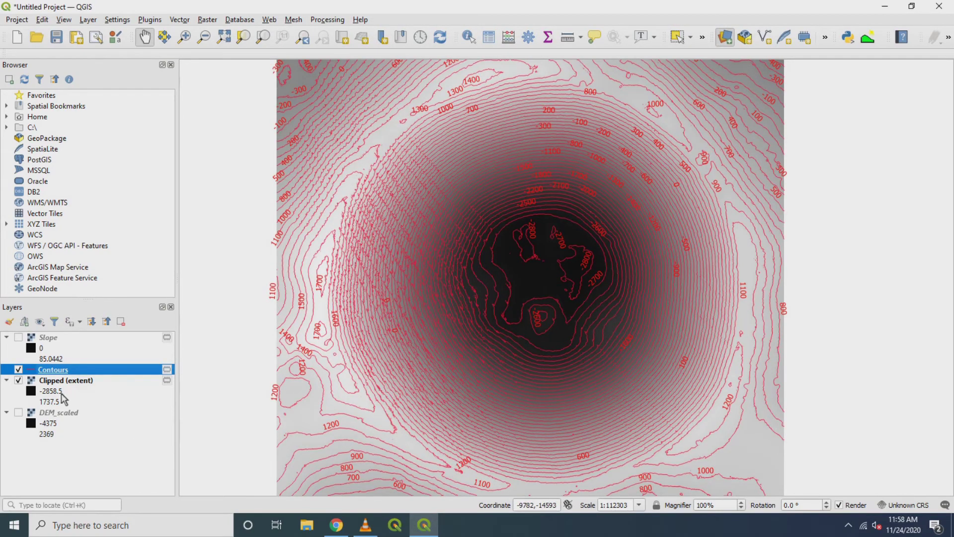
Examine the labelled contours on the crater floor with the Clipped (extent) raster hidden, and show the raster again.
click(18, 380)
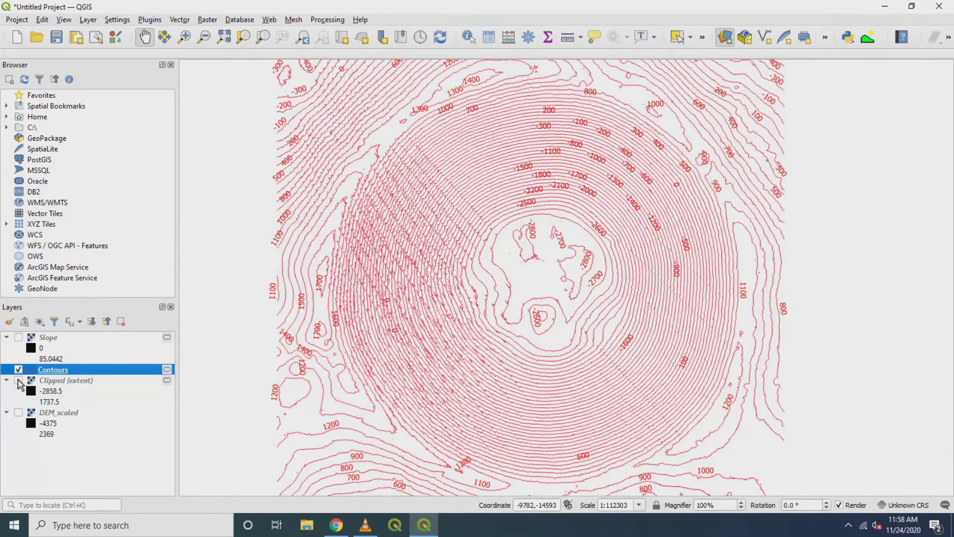
scroll(539, 273, up, 3)
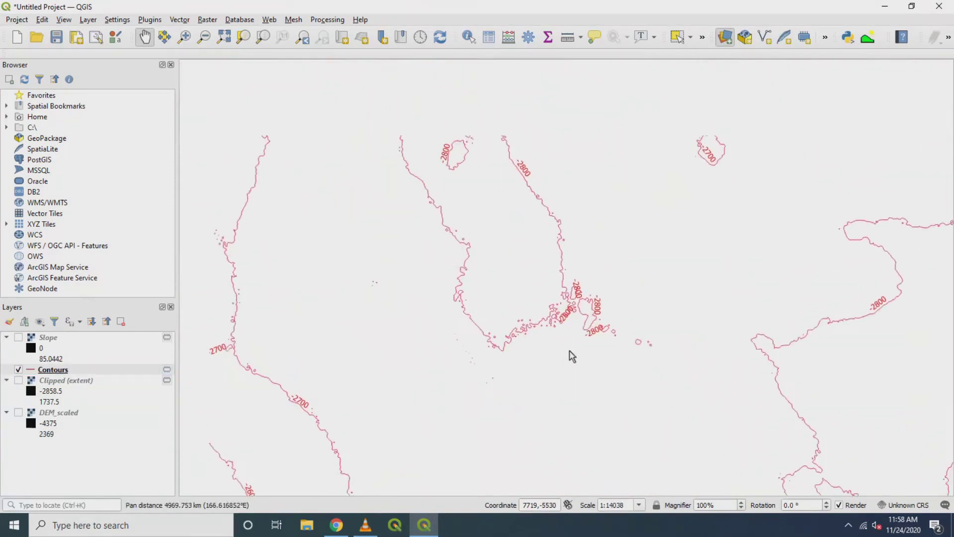
scroll(543, 305, up, 2)
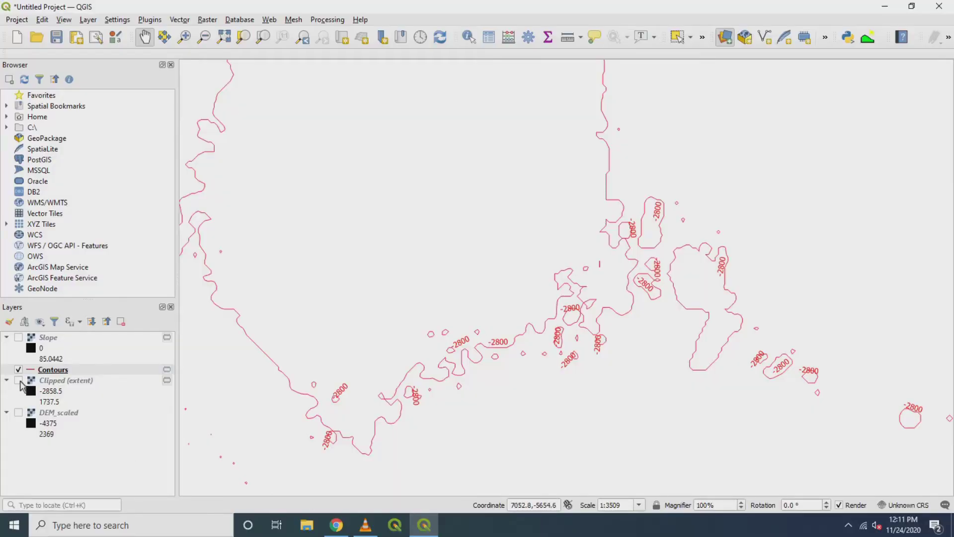
click(19, 380)
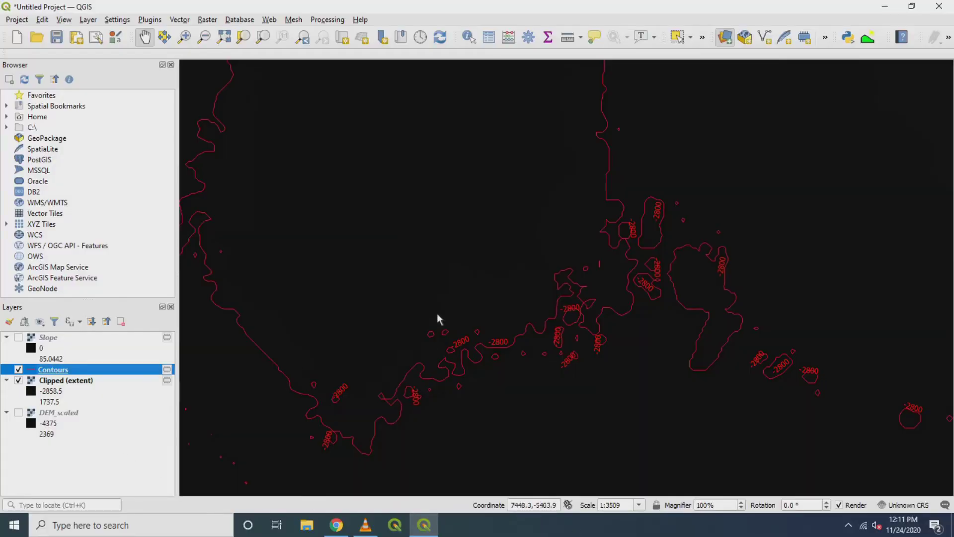
scroll(436, 313, down, 5)
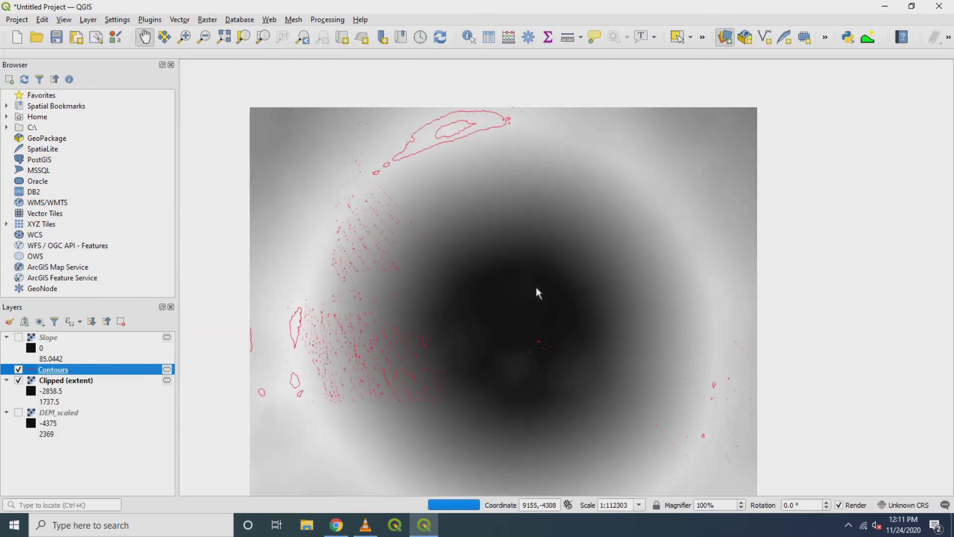
drag(535, 287, 591, 240)
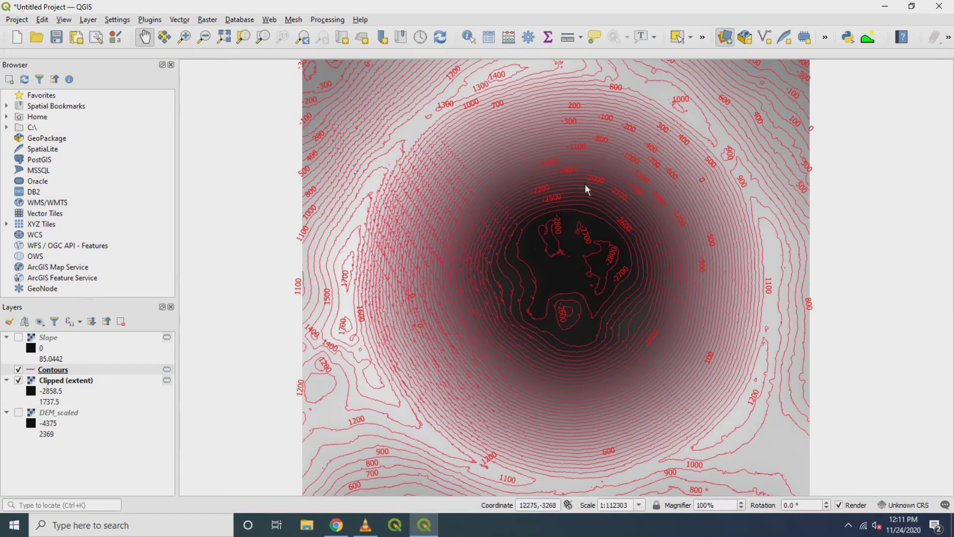
Set up a map image export and draw its extent around the clipped crater area, about 834 by 717 px at 96 dpi.
click(25, 22)
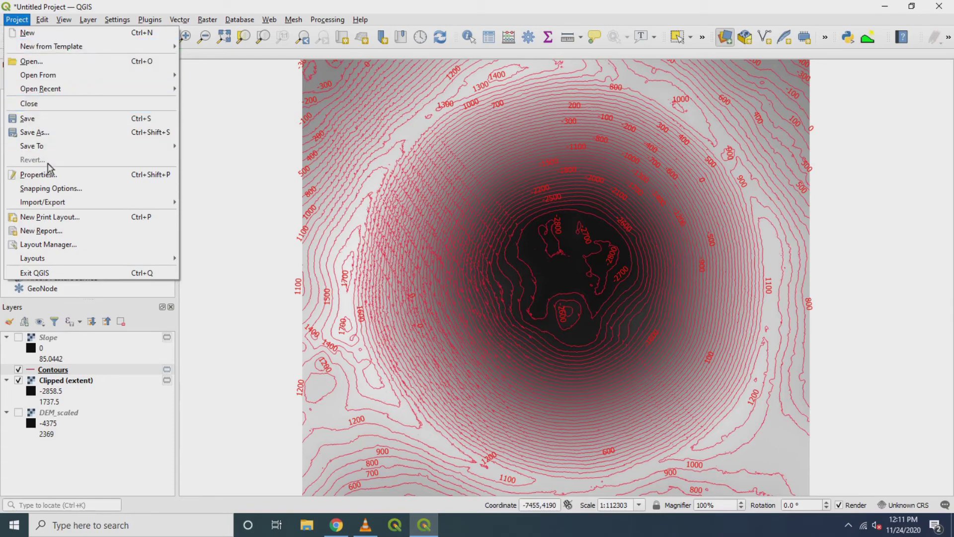
mouse_move(54, 206)
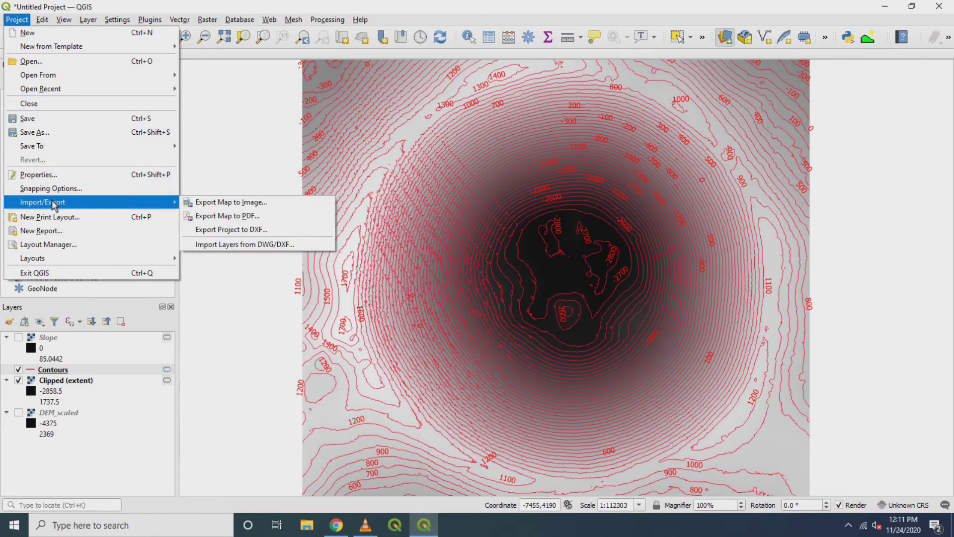
click(221, 203)
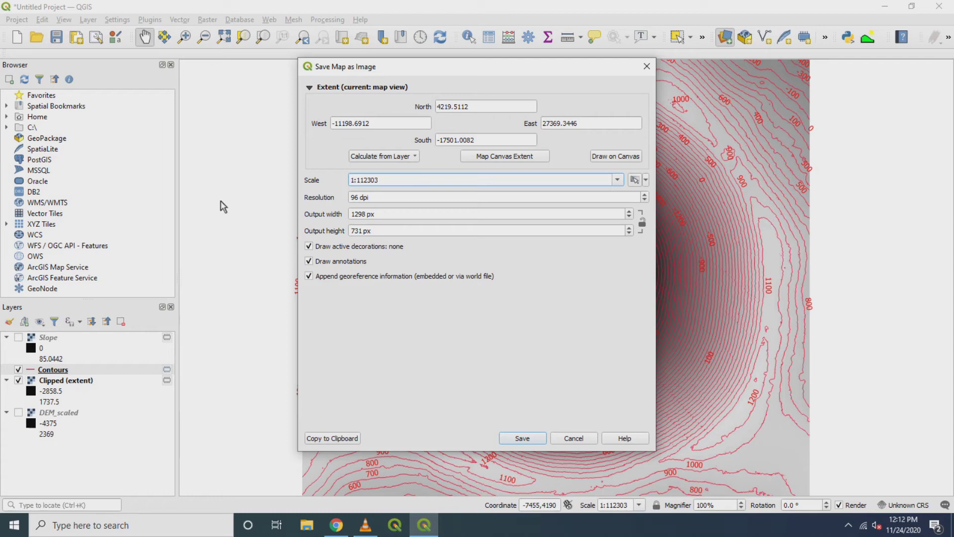
click(625, 159)
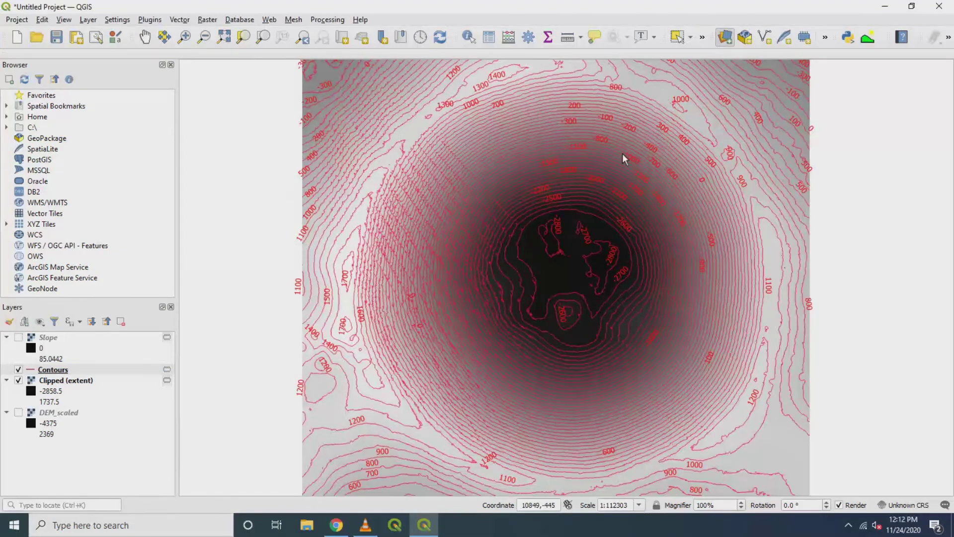
drag(390, 112, 637, 348)
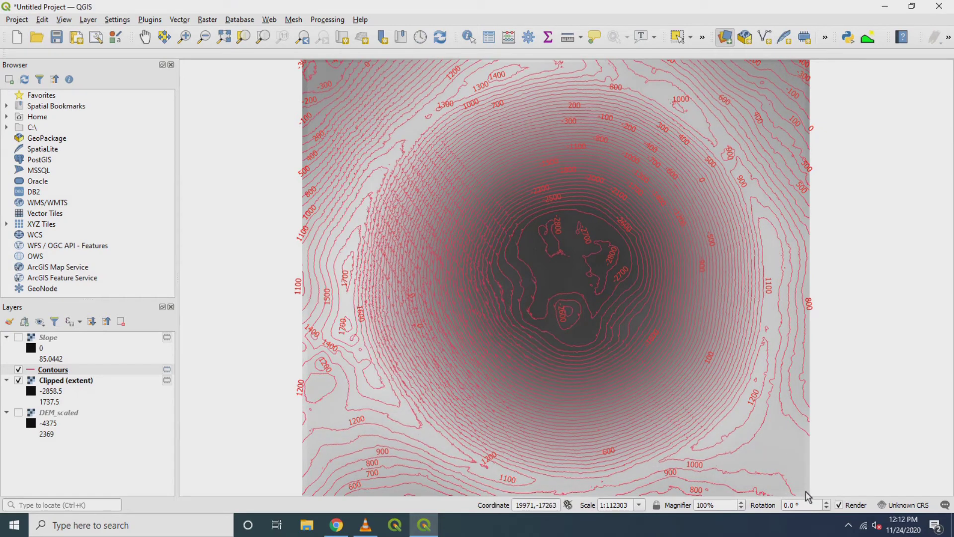
drag(807, 495, 807, 495)
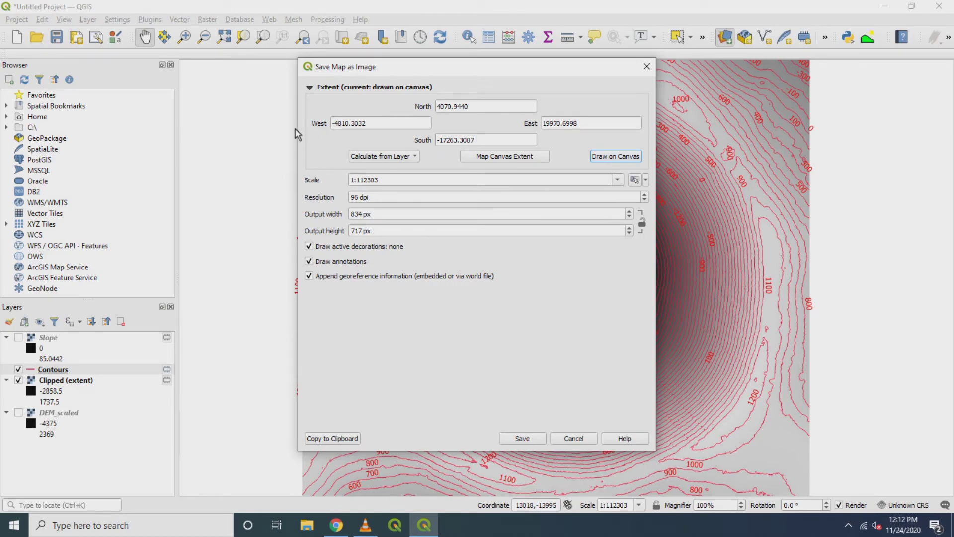
Save the map export as a PNG named image1 on the Desktop.
click(534, 439)
click(82, 108)
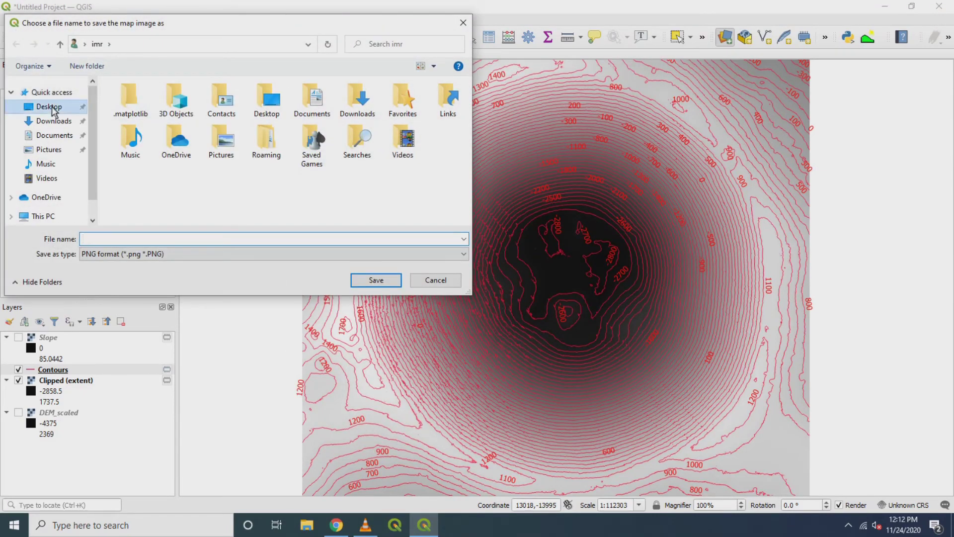
click(143, 239)
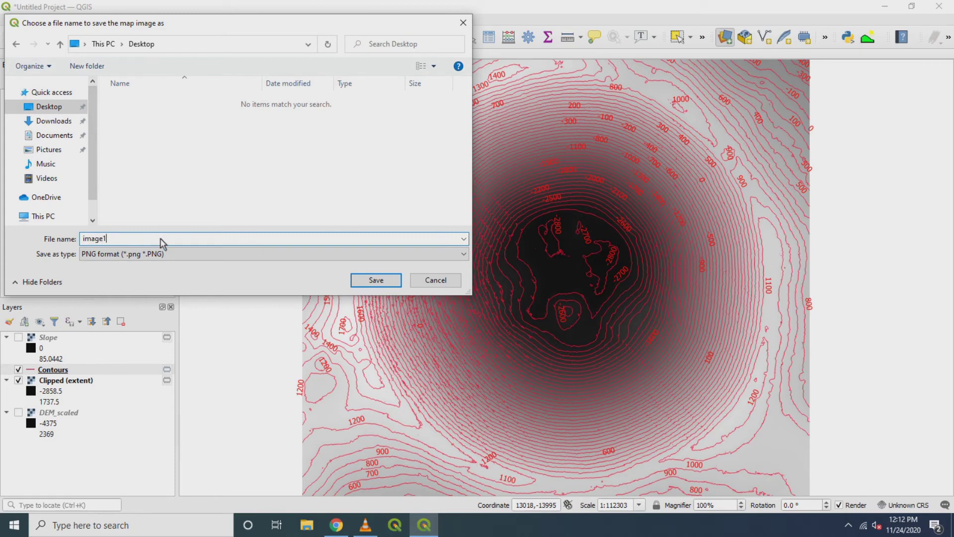
click(363, 279)
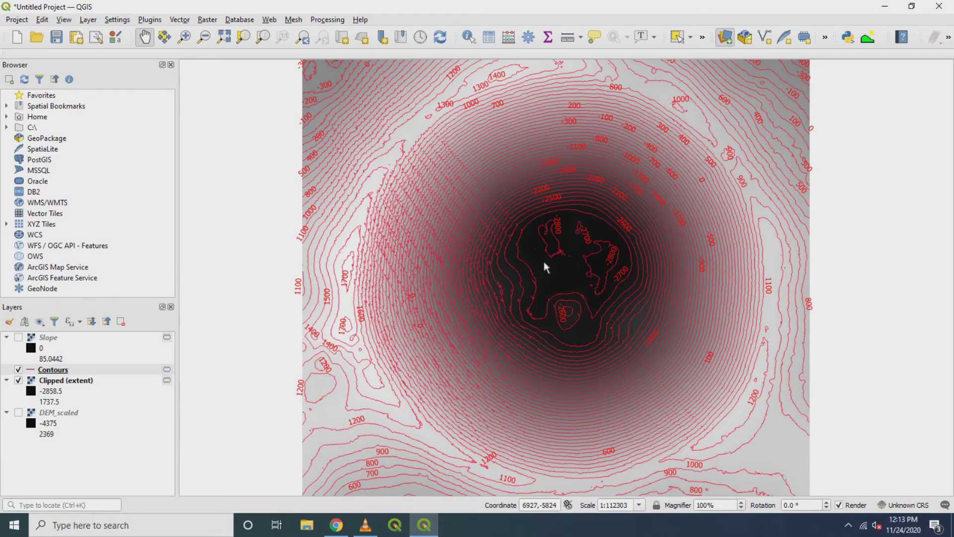
Export a close-up of the -2800 contours on the crater floor as a PNG named image2 on the Desktop.
scroll(543, 261, up, 2)
scroll(594, 291, up, 2)
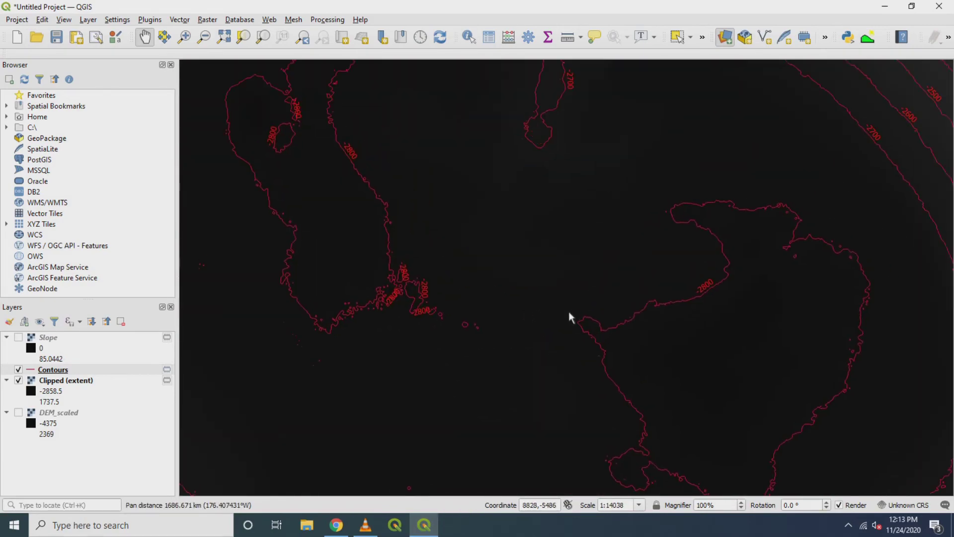
drag(424, 189, 558, 306)
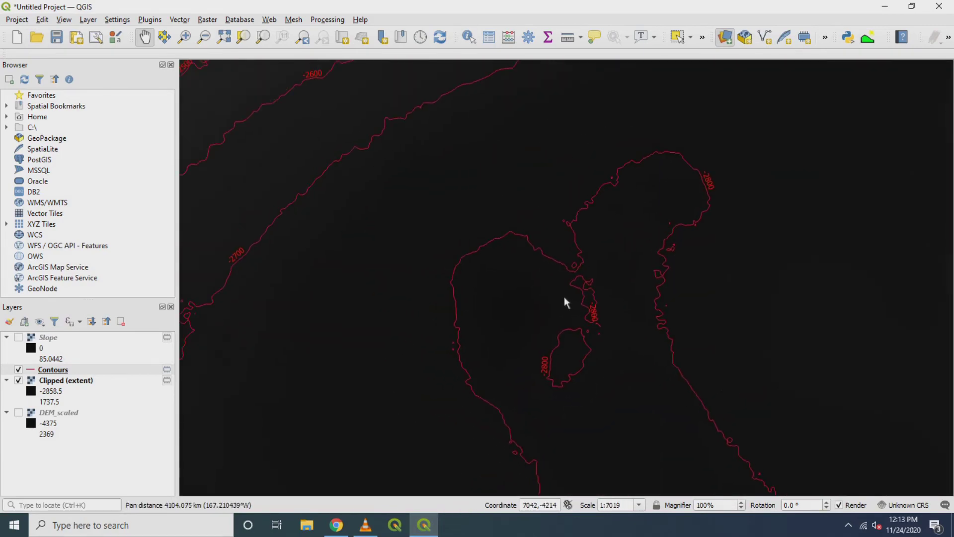
click(17, 19)
mouse_move(64, 200)
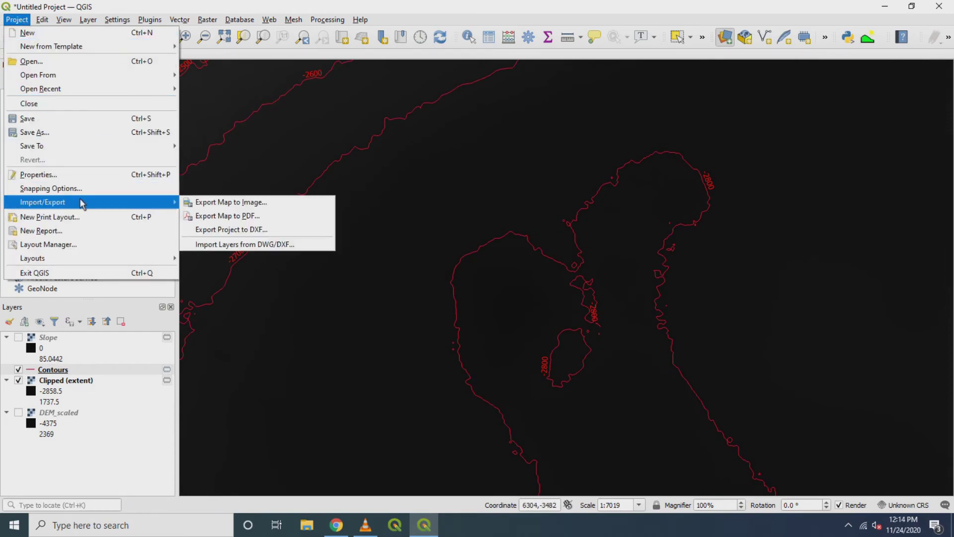
click(229, 201)
key(Escape)
drag(189, 66, 825, 422)
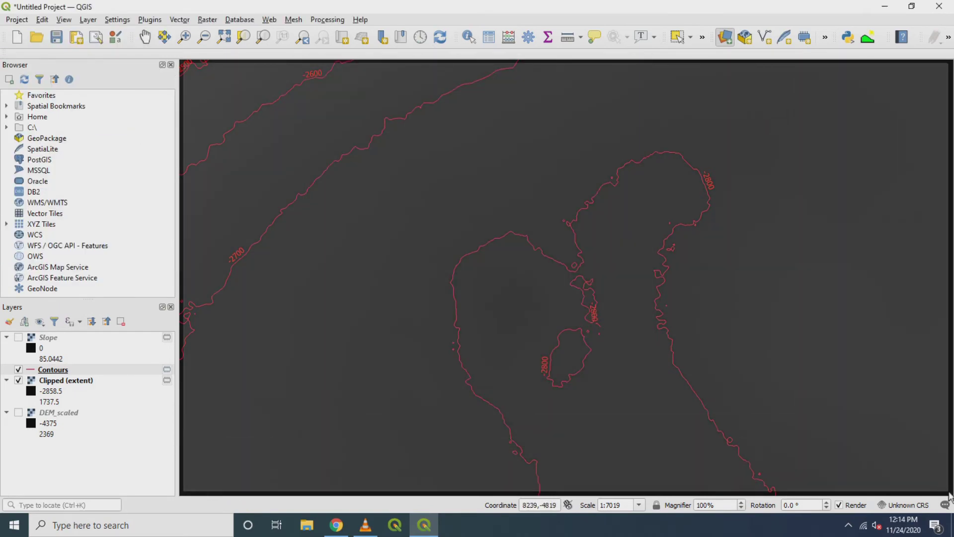
click(522, 438)
text(image2)
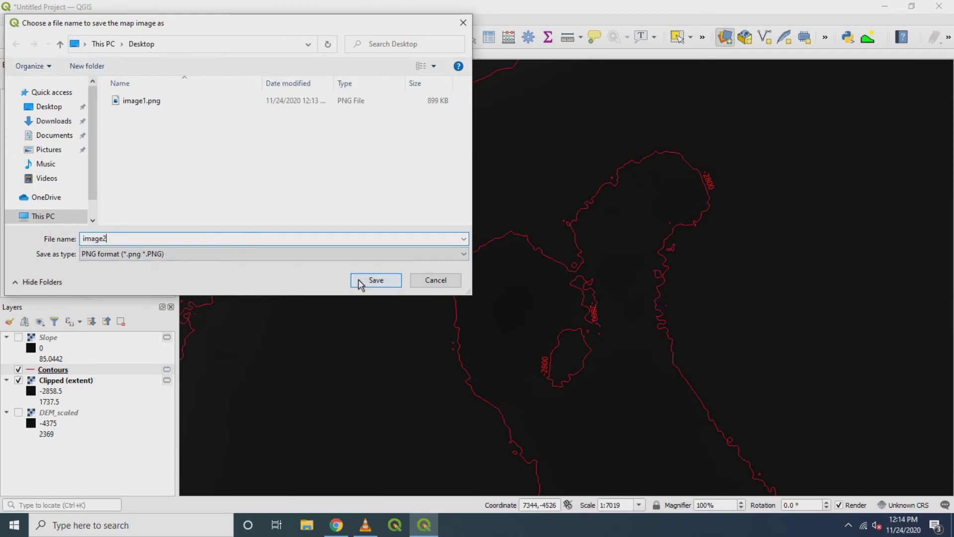
click(362, 279)
Open the exported image1.png from the Desktop in Photos and view the next exported image.
click(308, 525)
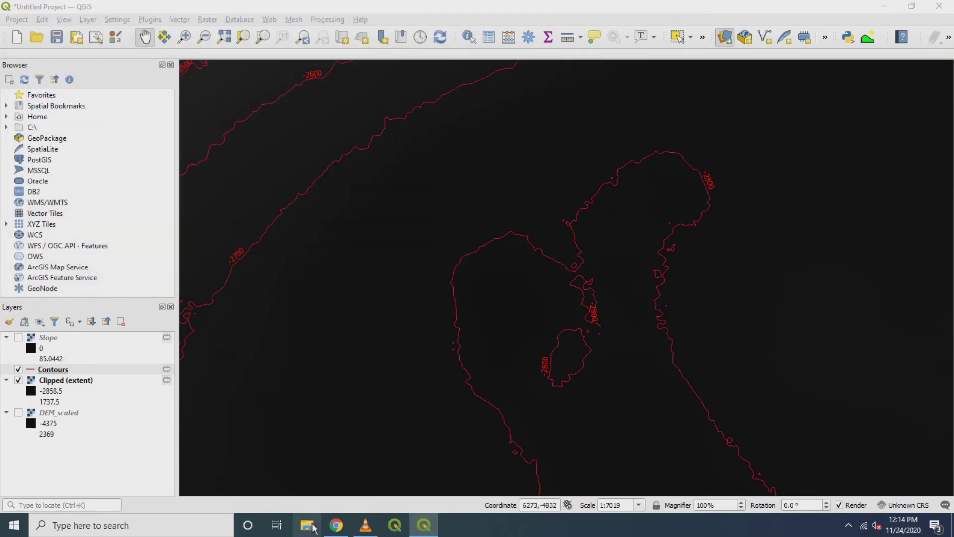
click(189, 144)
click(281, 164)
double_click(281, 164)
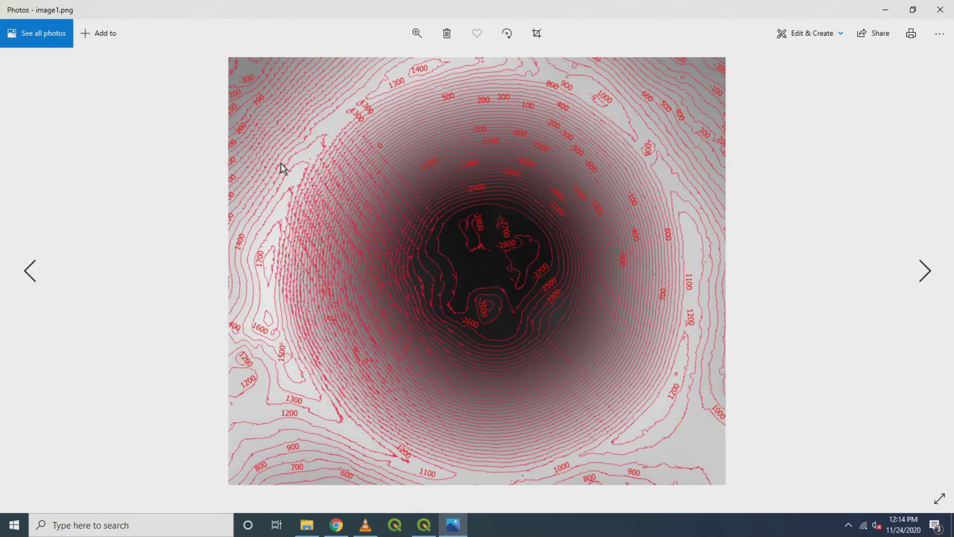
click(925, 273)
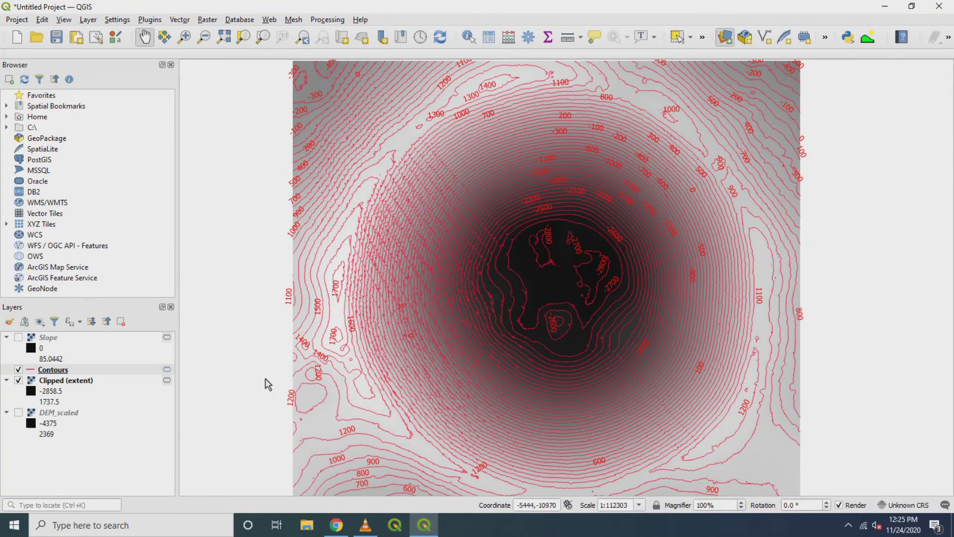
Export the Contours layer in QGIS as an ESRI Shapefile named Contours_scaled on the Desktop, with the Moon2000_spole CRS.
right_click(67, 372)
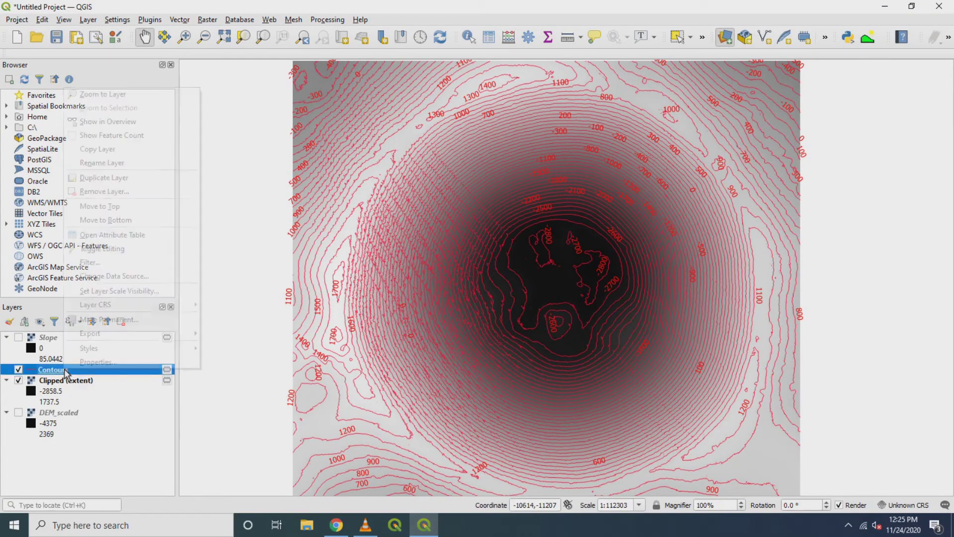
mouse_move(99, 341)
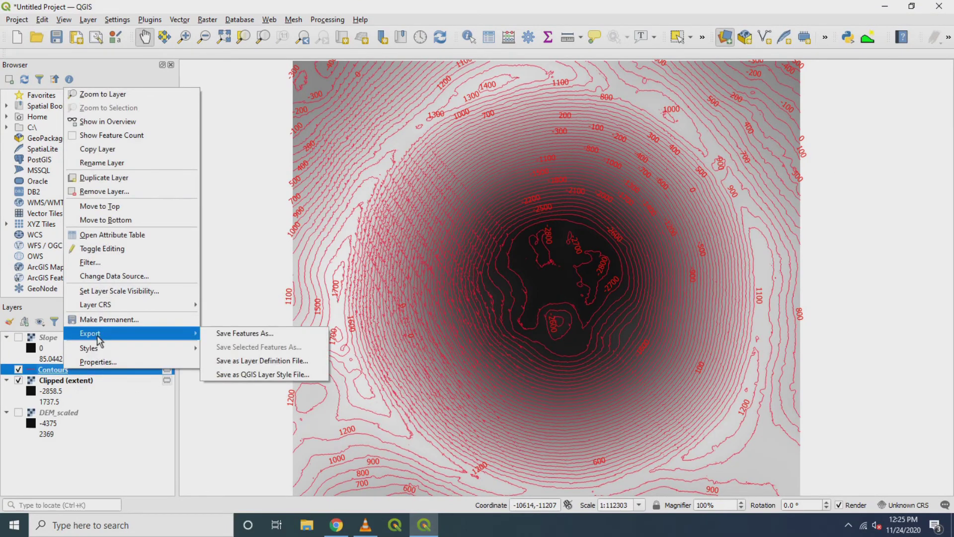
click(234, 334)
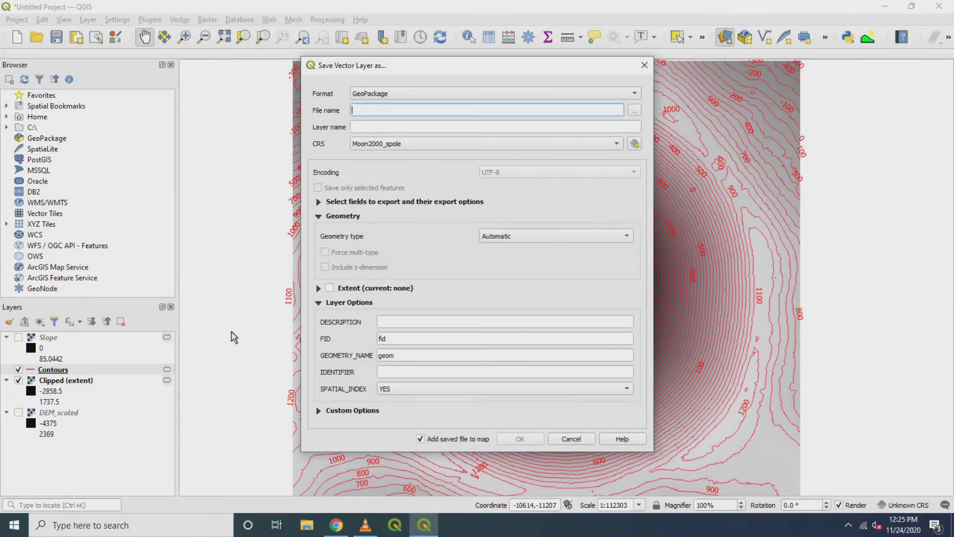
click(636, 95)
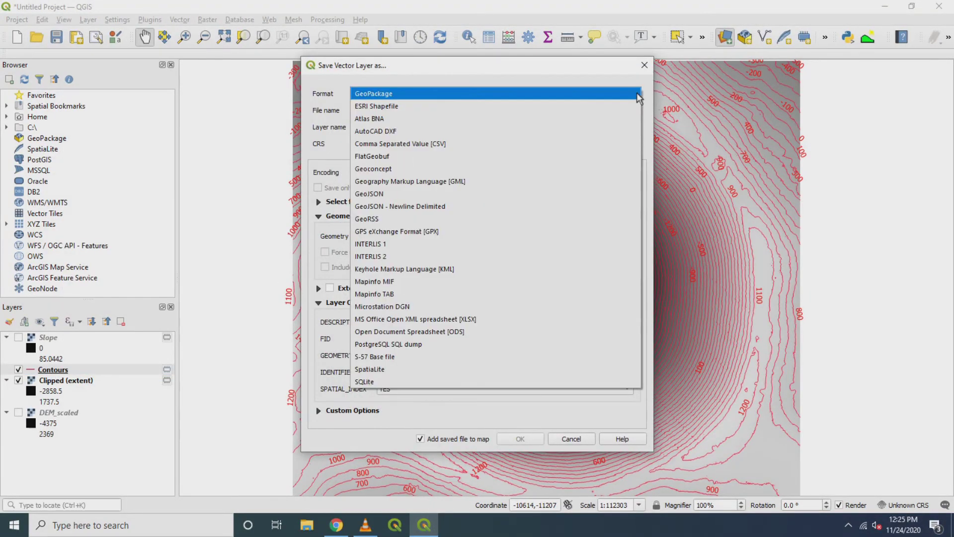
click(407, 107)
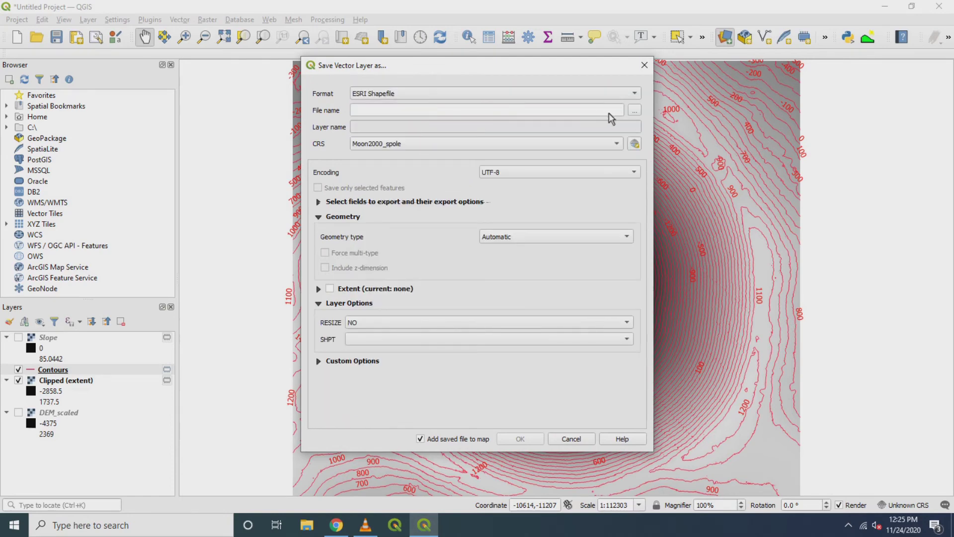
click(634, 111)
click(353, 168)
click(432, 300)
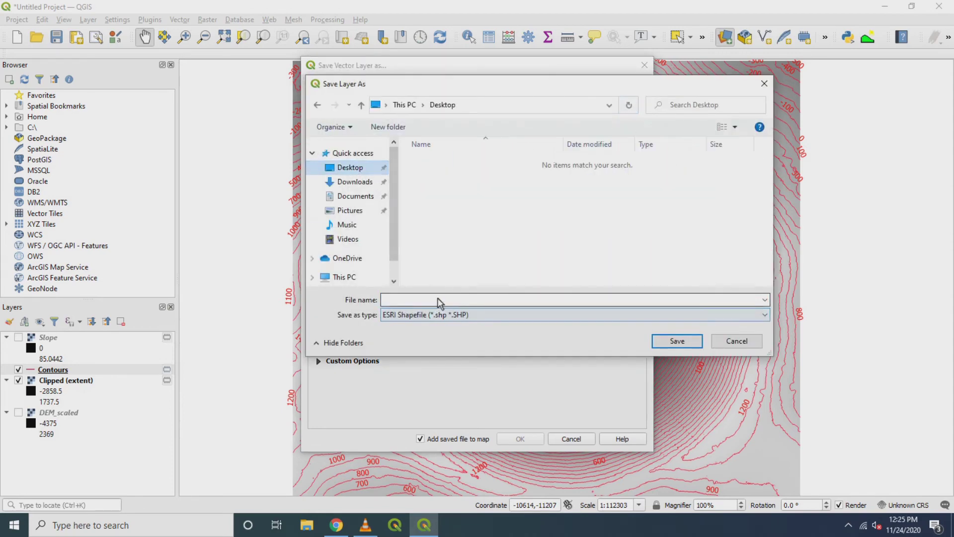
text(Contours_scal)
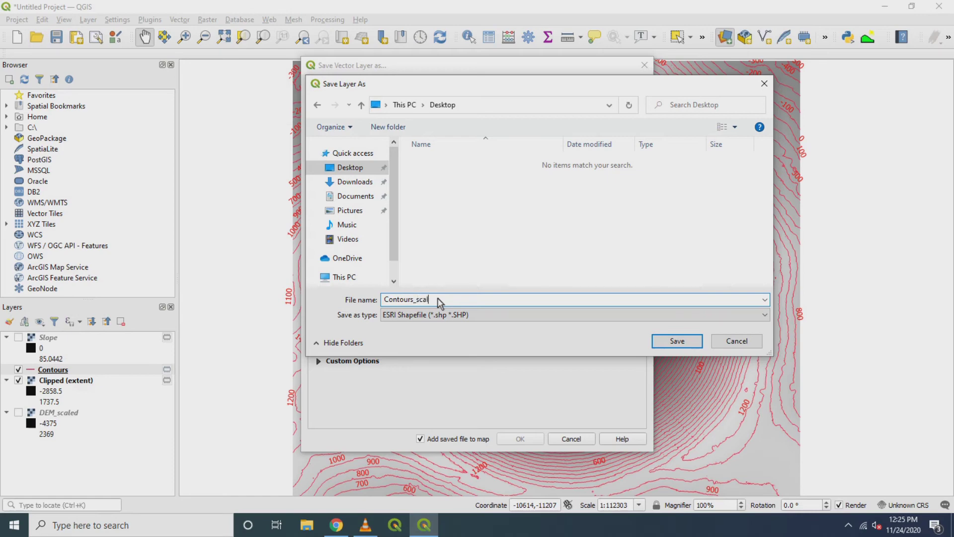
text(ed)
click(666, 341)
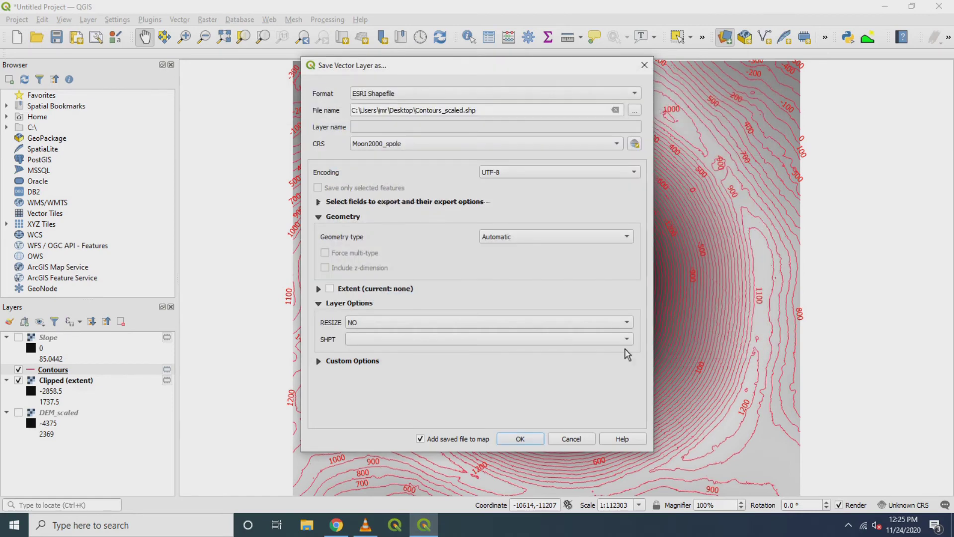
click(535, 439)
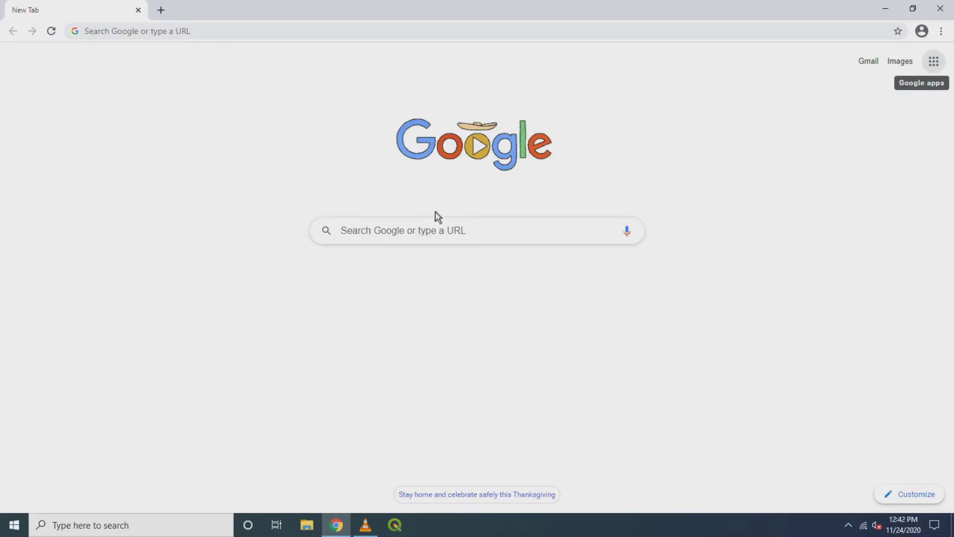
Go to blender.org in Chrome and download the Windows installer of Blender 2.90.1.
click(297, 35)
text(blender.org)
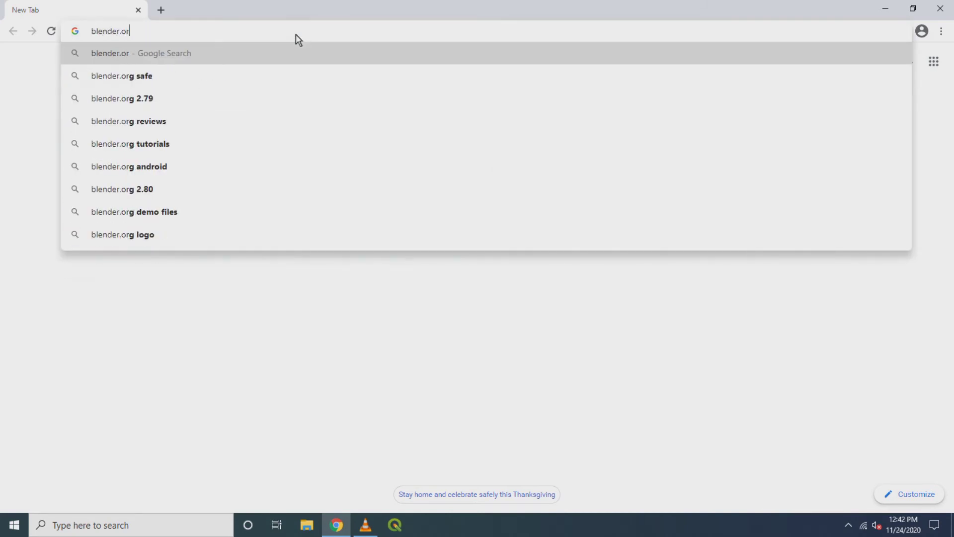
key(Return)
click(616, 353)
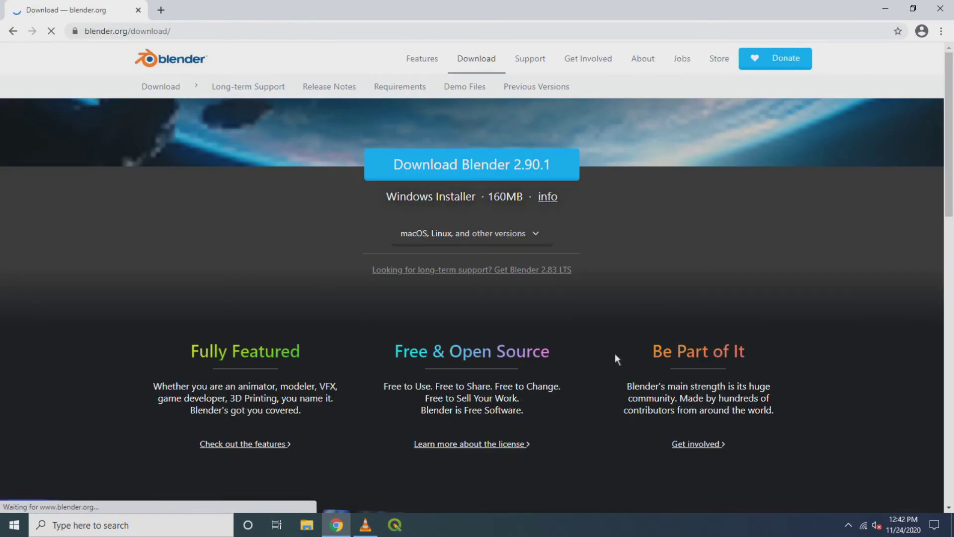
click(490, 160)
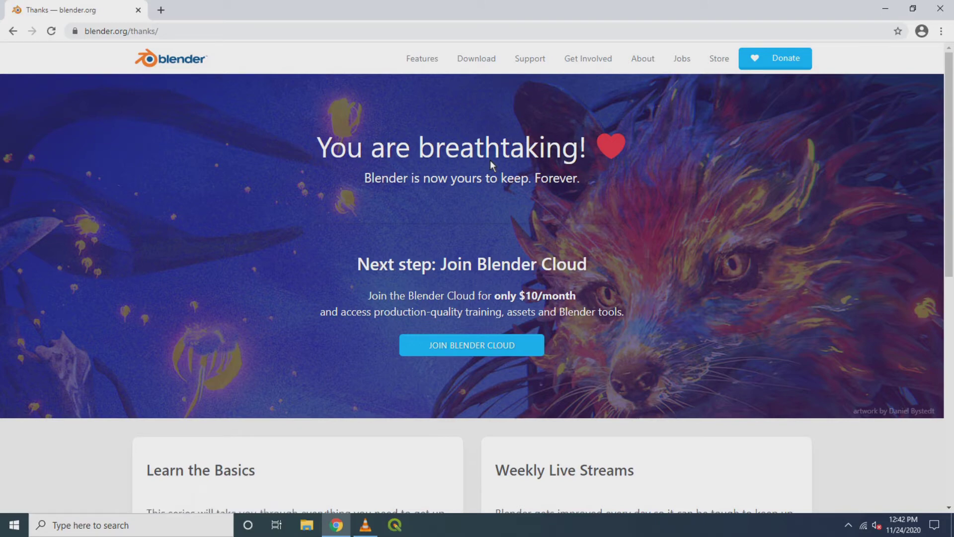
Search the web for "blender gis plugin", open the BlenderGIS GitHub repository and read through its README.
click(328, 35)
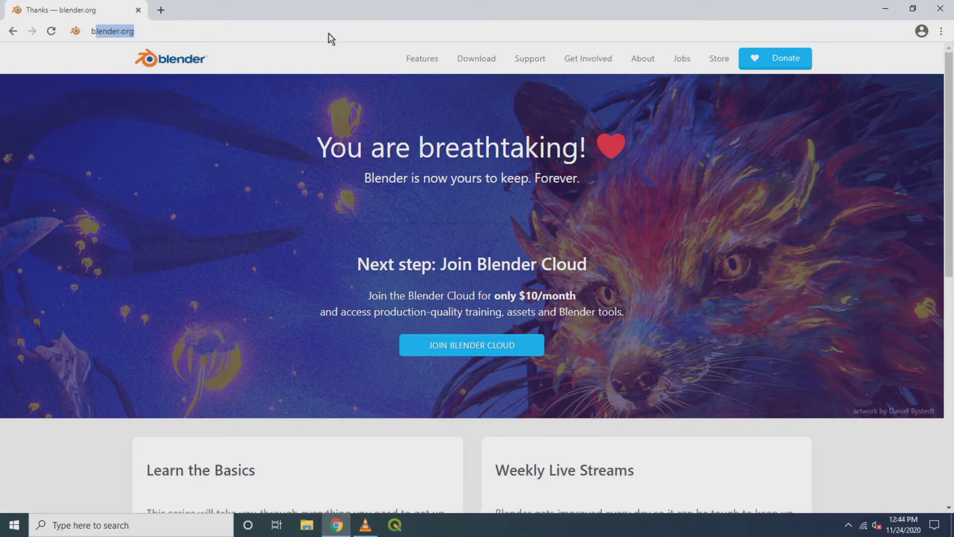
text(blender gis plugin)
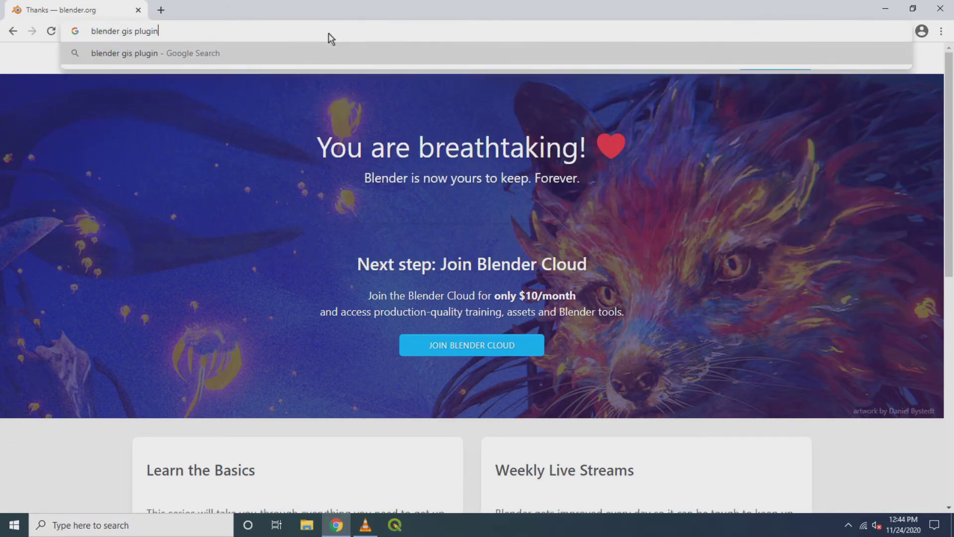
key(Return)
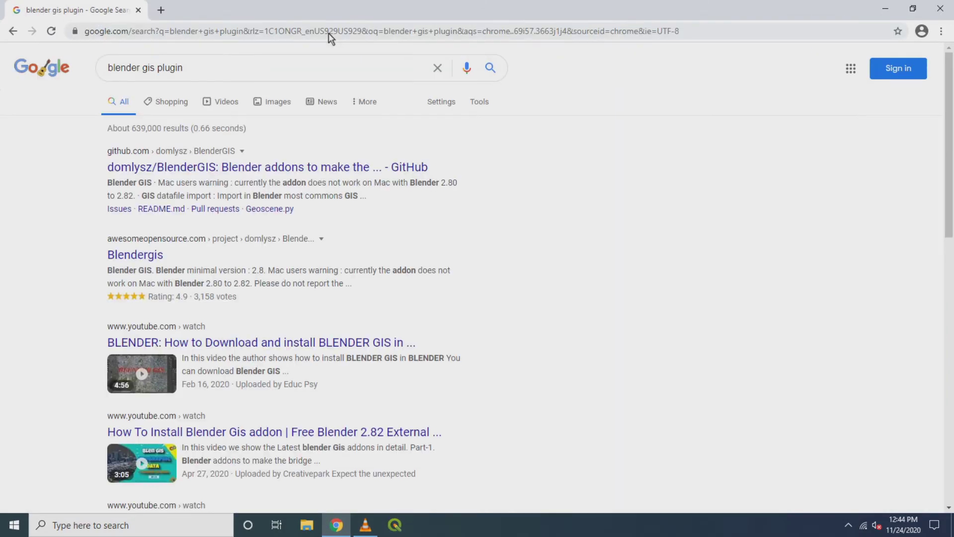
click(199, 168)
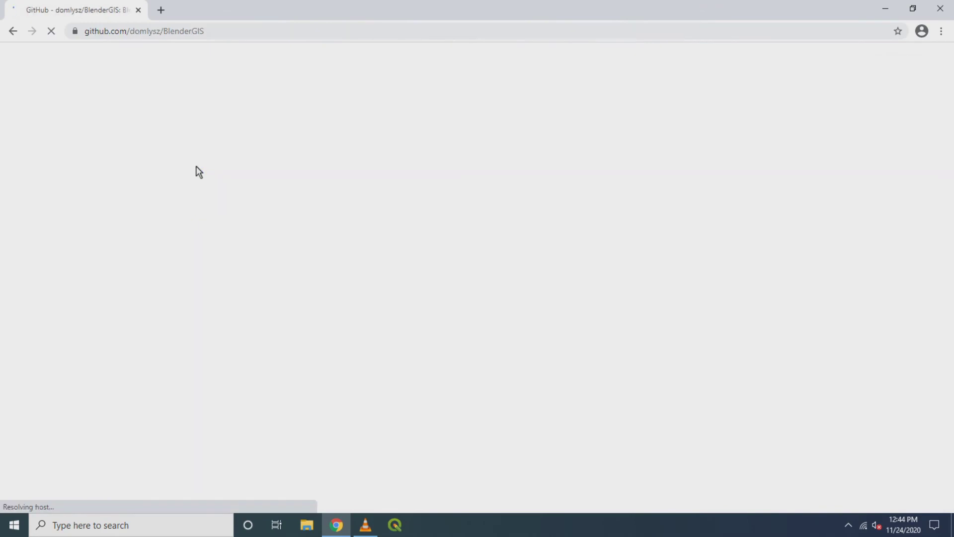
scroll(52, 215, down, 12)
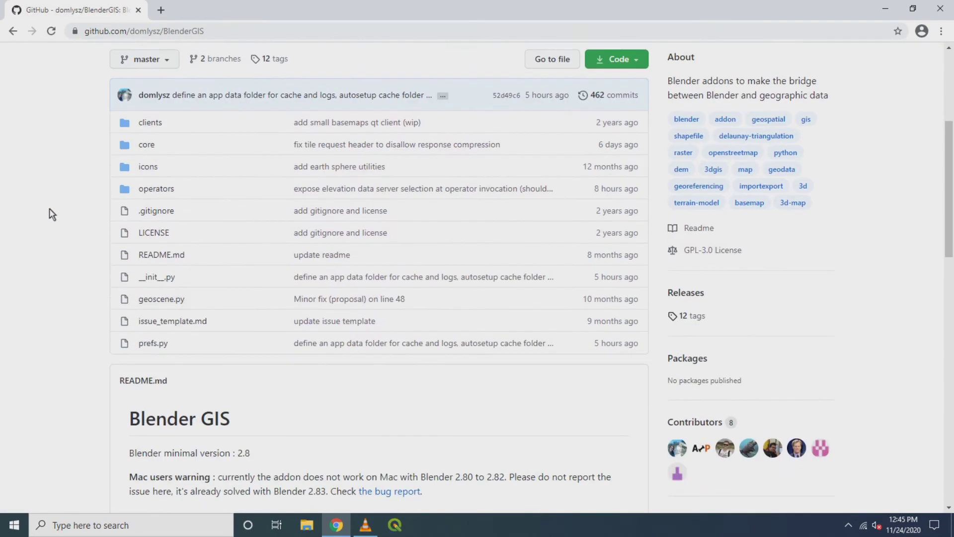
scroll(52, 214, down, 8)
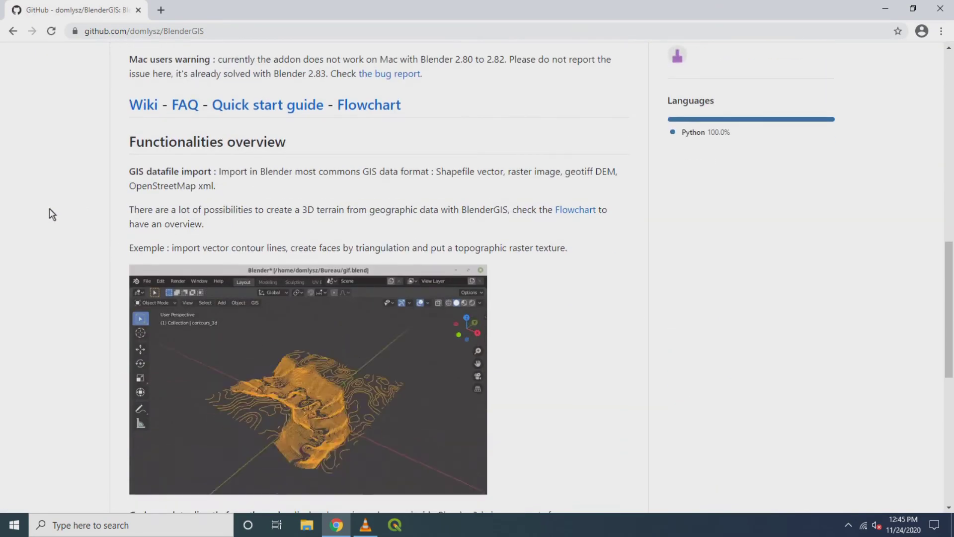
scroll(52, 215, down, 3)
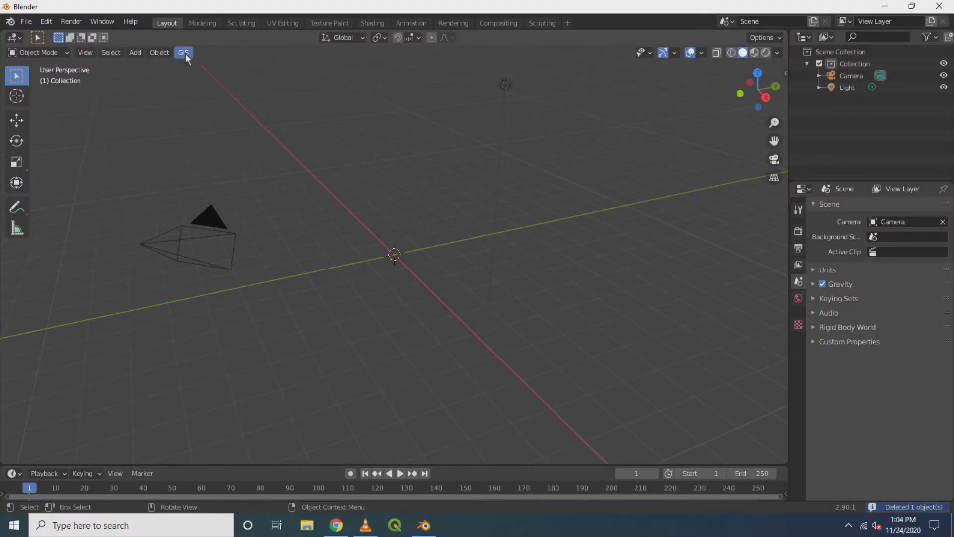
In Blender, start a BlenderGIS shapefile import with Contours_scaled.shp from the Desktop.
click(184, 53)
mouse_move(206, 95)
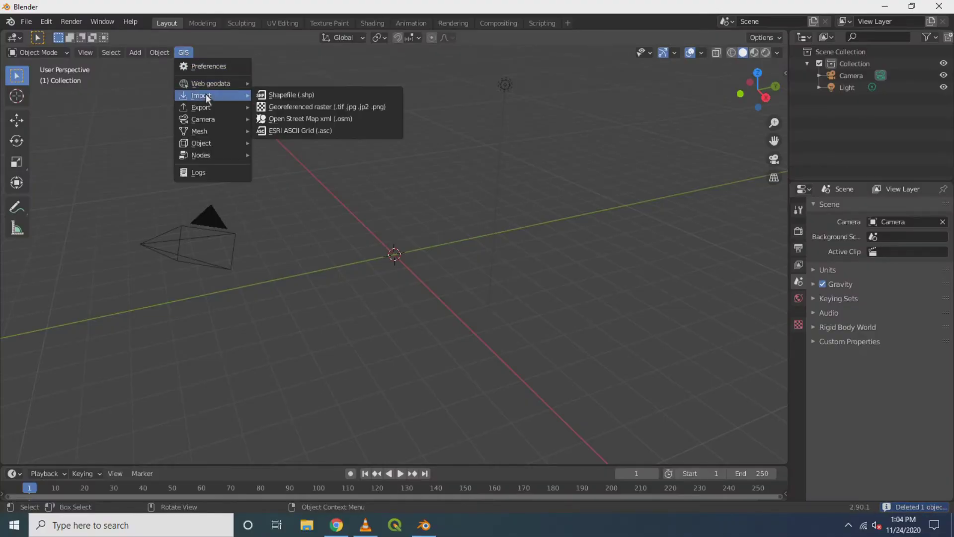
click(279, 94)
drag(278, 93, 225, 67)
click(168, 163)
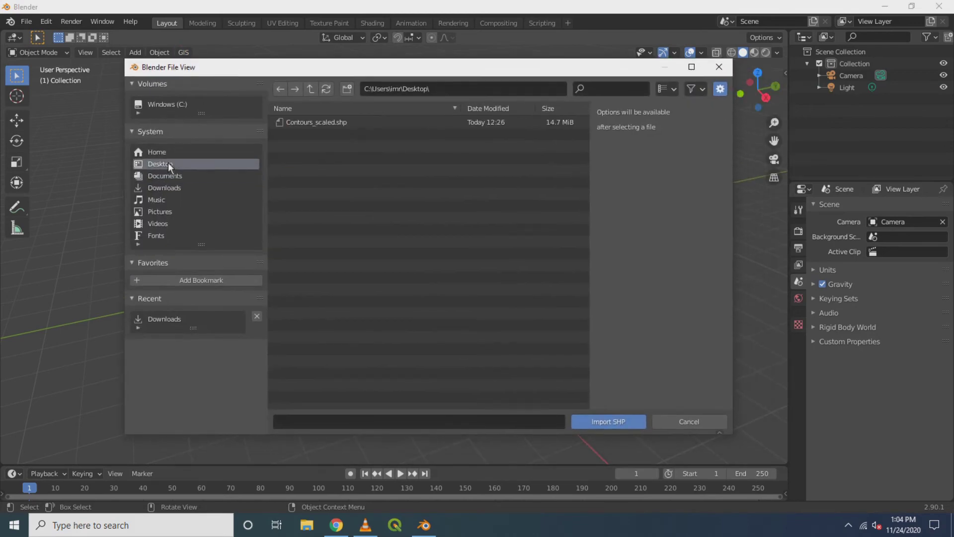
click(299, 122)
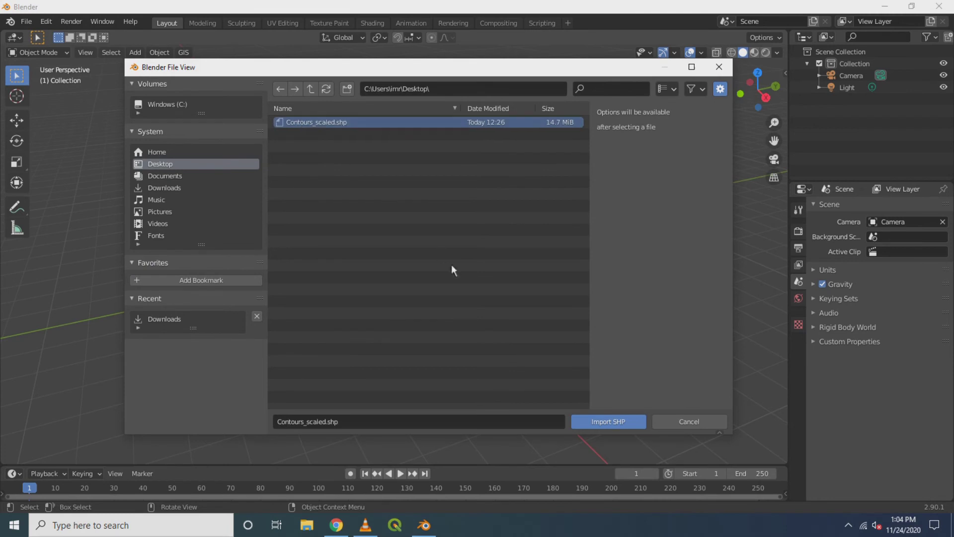
click(596, 421)
Finish the shapefile import using an attribute field as elevation source and the Web Mercator CRS, and show the imported contours' dimensions.
drag(476, 226, 417, 176)
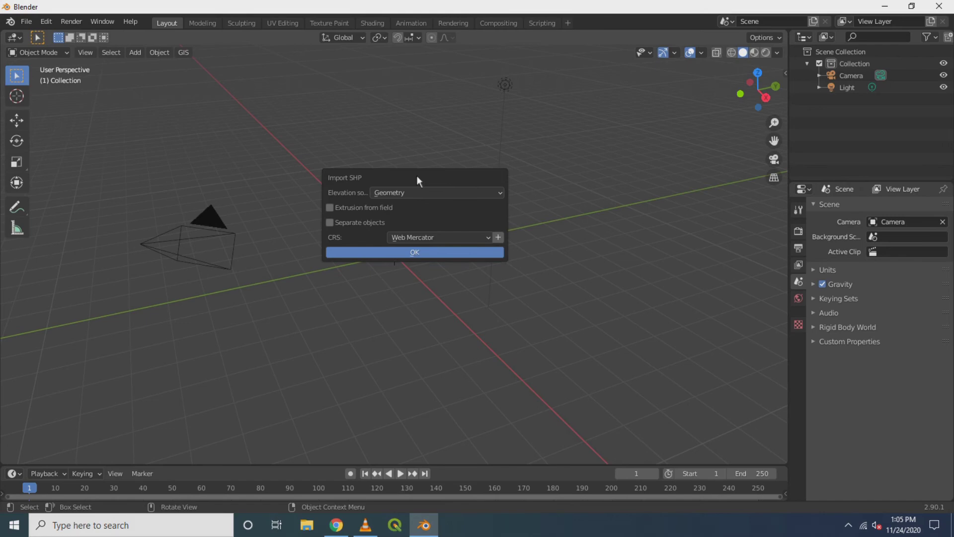
click(431, 193)
click(424, 232)
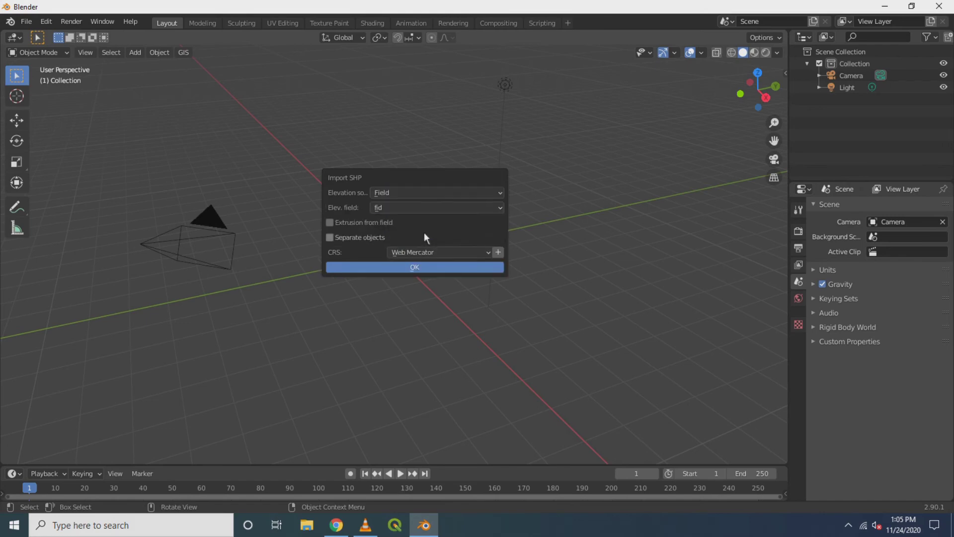
click(434, 207)
click(424, 245)
click(473, 268)
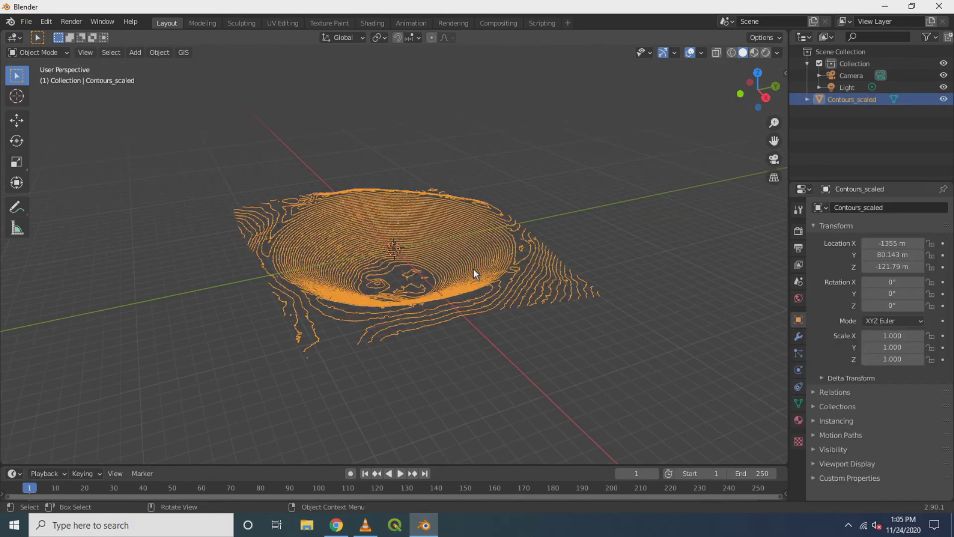
drag(473, 268, 496, 318)
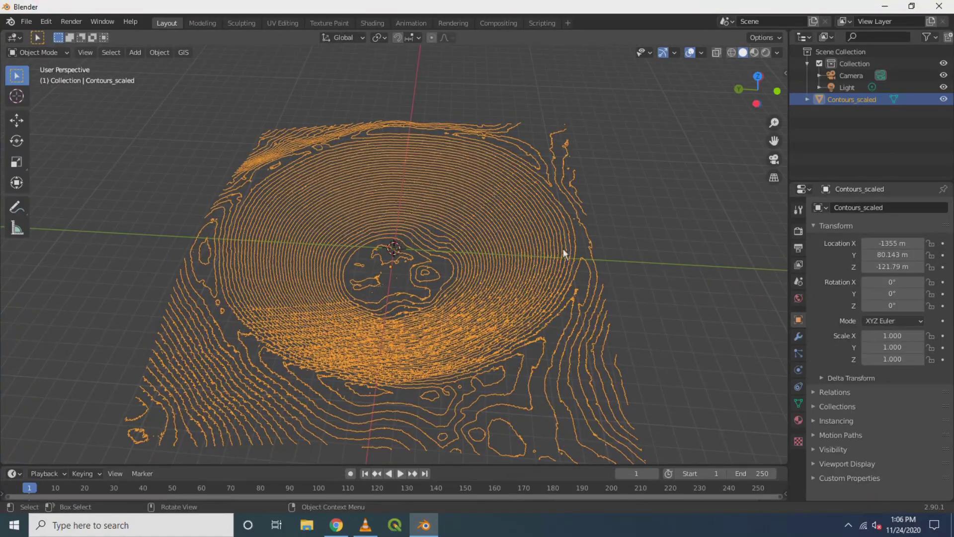
click(785, 73)
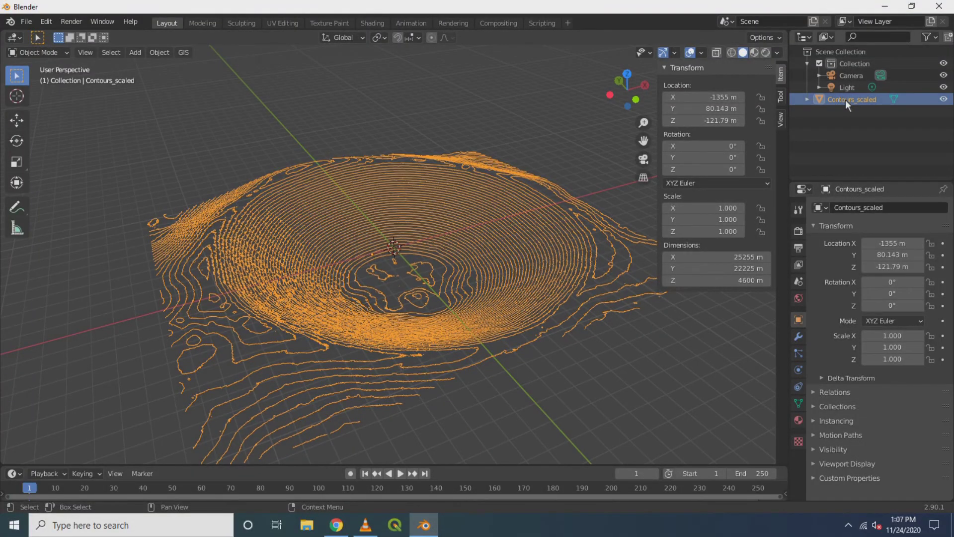
Generate a Delaunay surface mesh from Contours_scaled with BlenderGIS and hide the contours object.
click(183, 52)
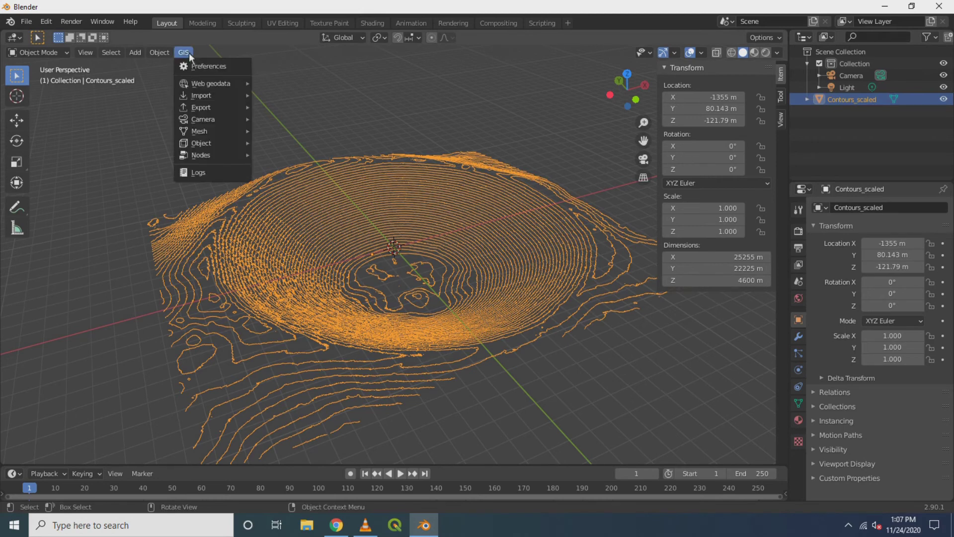
mouse_move(211, 132)
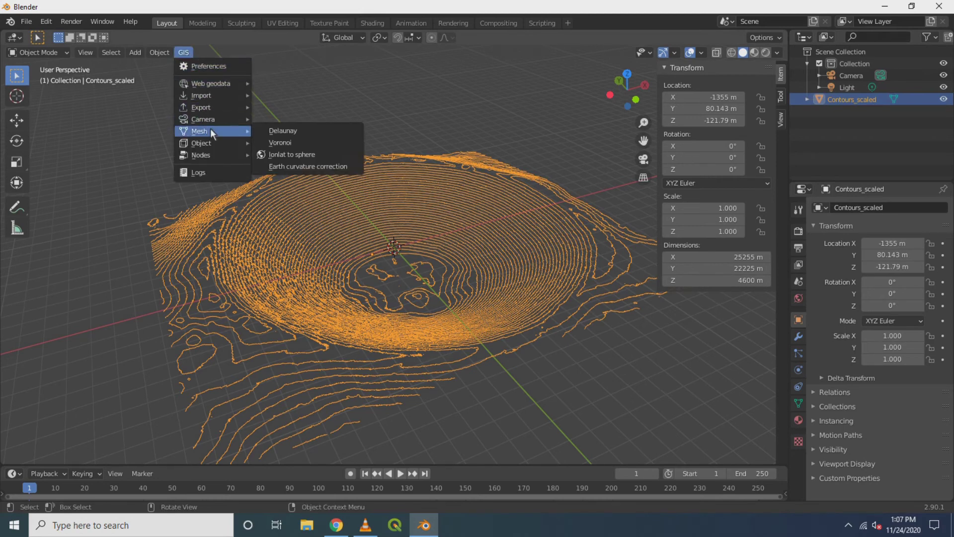
click(278, 131)
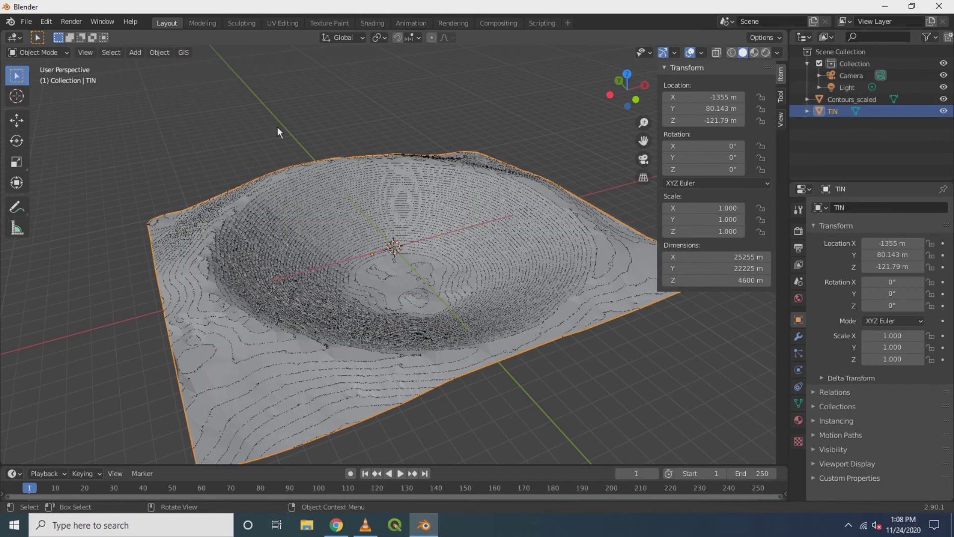
drag(377, 251, 255, 273)
scroll(387, 286, up, 2)
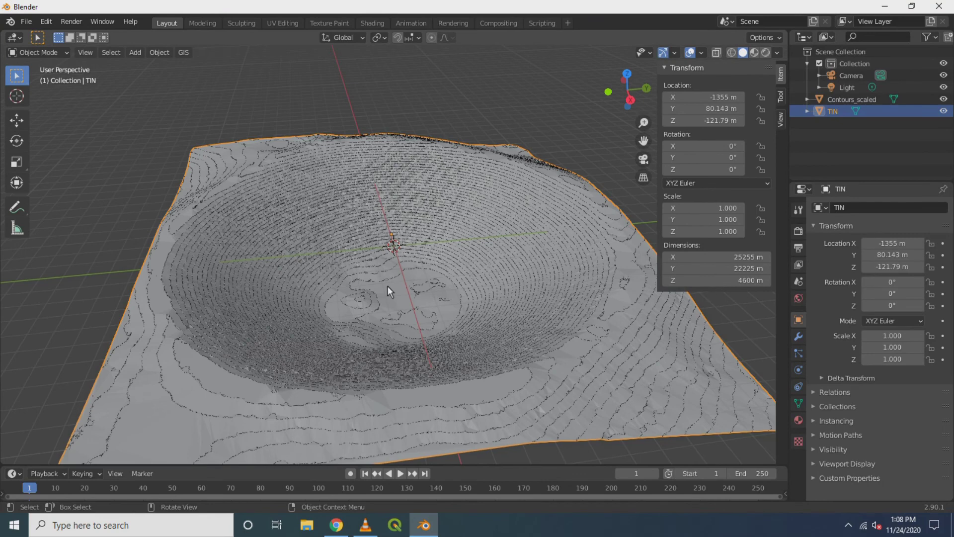
click(943, 99)
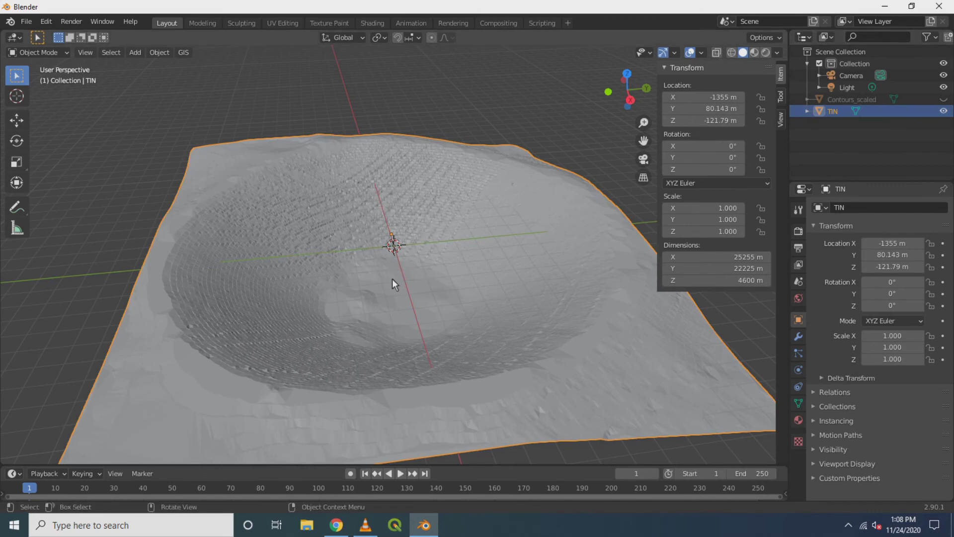
drag(392, 279, 261, 274)
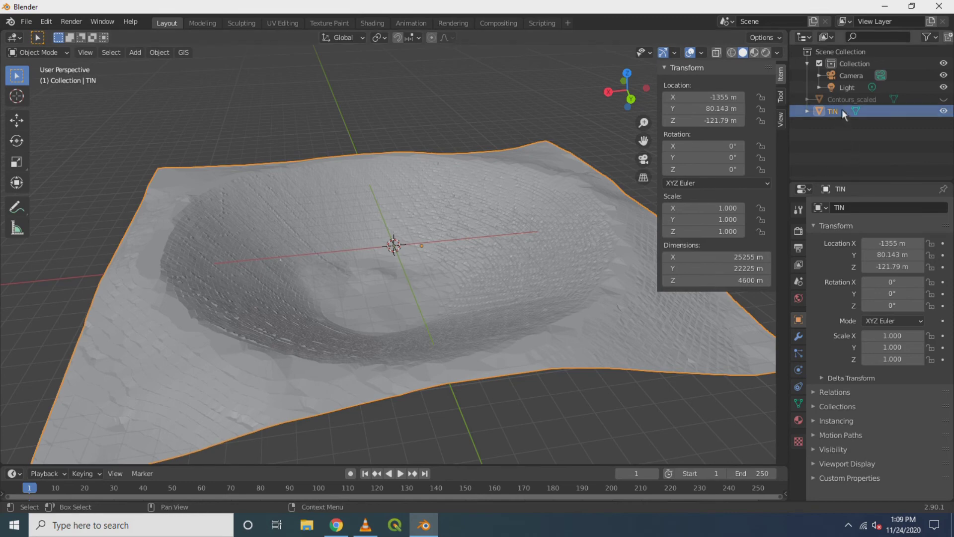
Add a Smooth modifier to the TIN surface with a factor of 2 and 5 repeats.
click(798, 338)
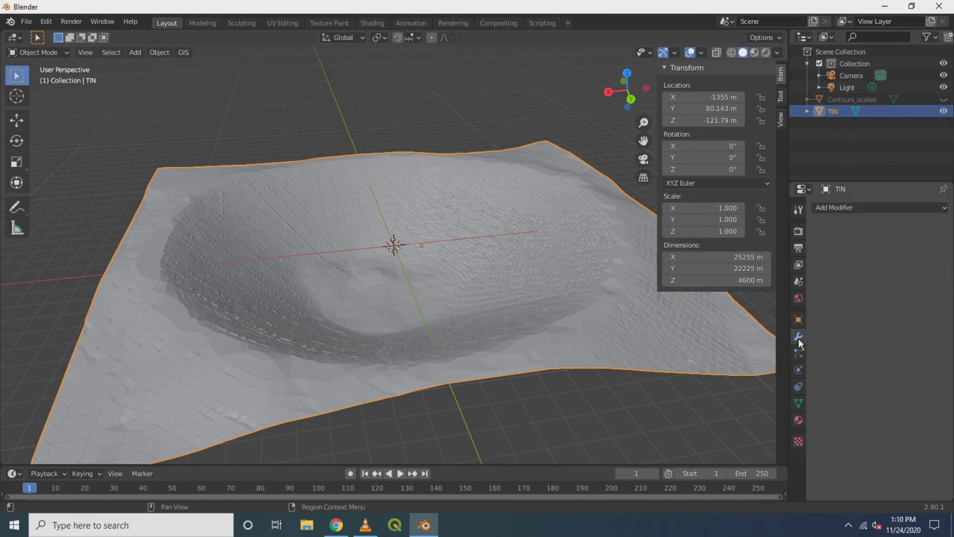
click(921, 207)
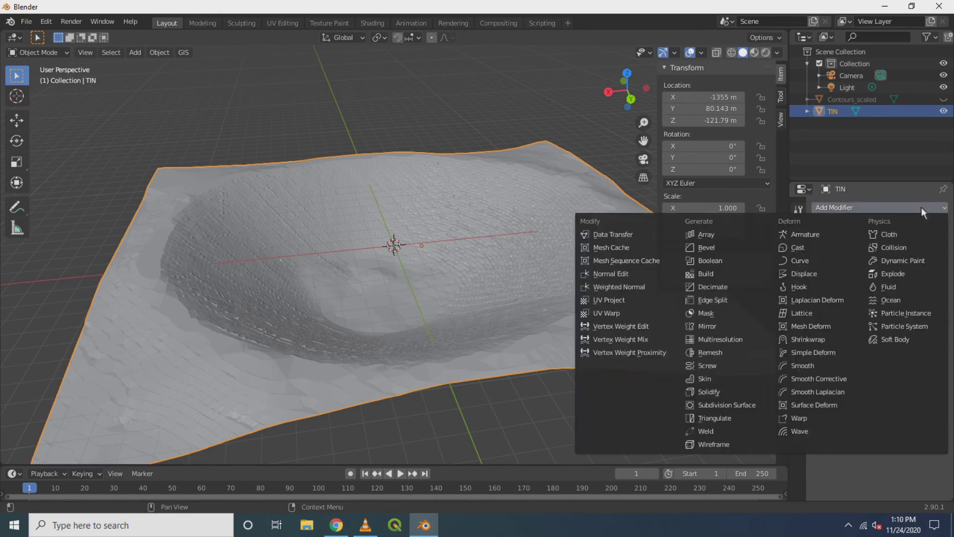
click(805, 365)
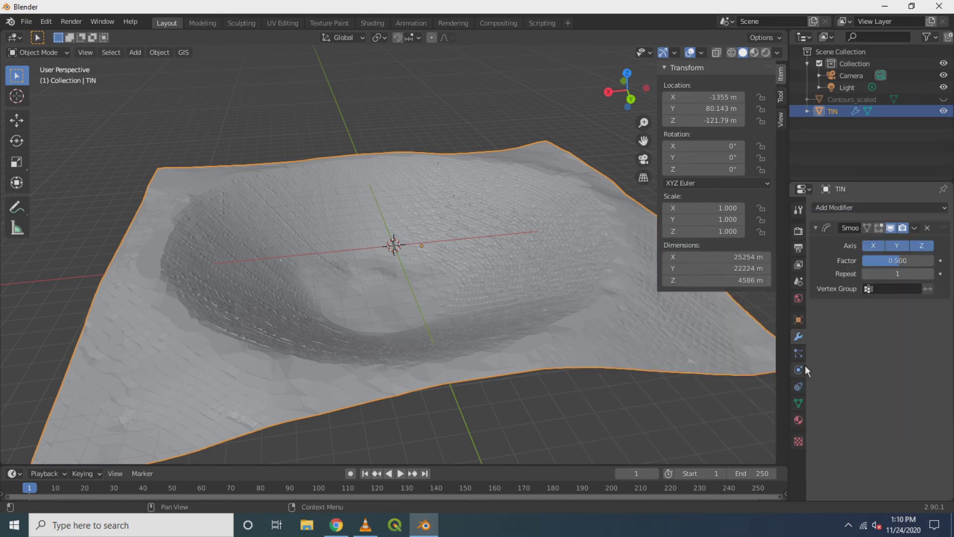
click(907, 260)
text(2)
key(Return)
click(905, 273)
text(5)
key(Return)
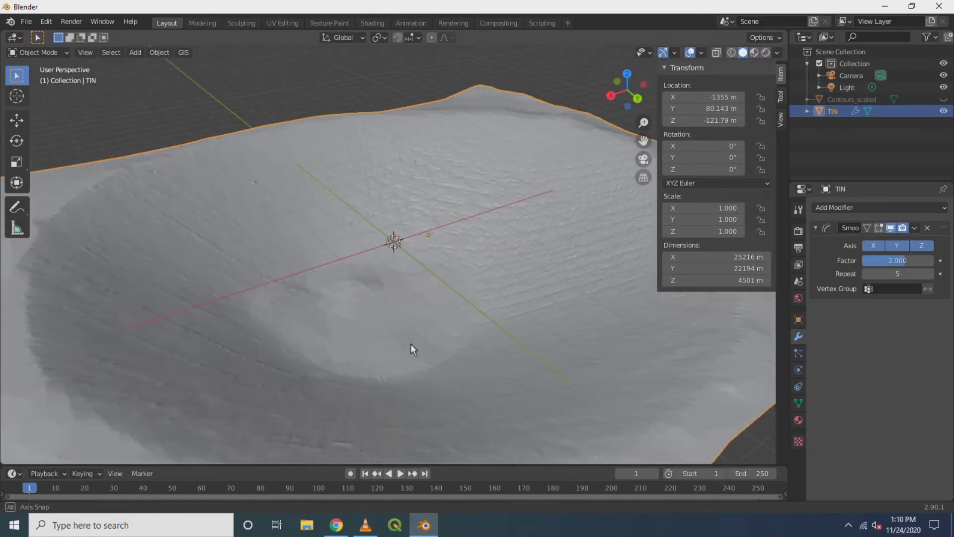
drag(411, 344, 431, 315)
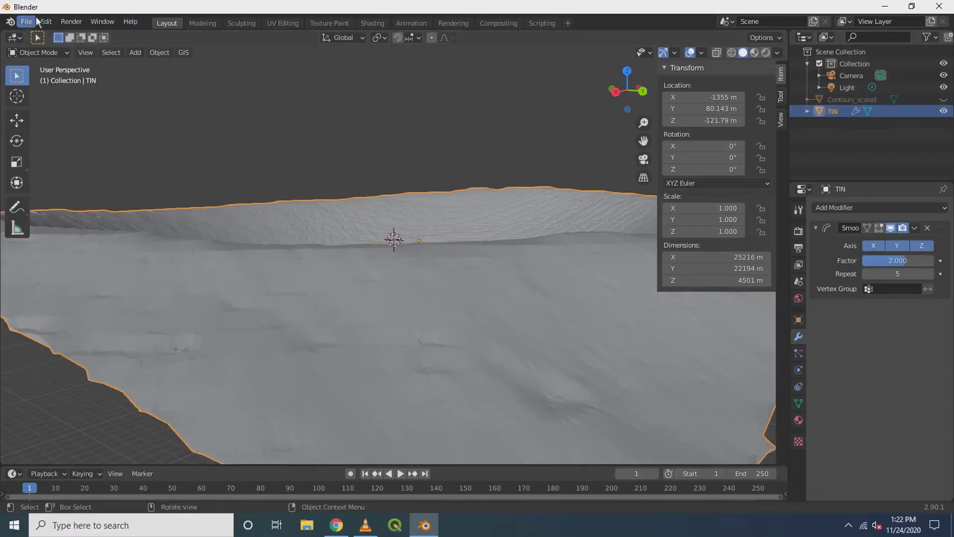
Export only the selected TIN surface as a Wavefront OBJ file named Surface_scaled.obj on the Desktop.
click(37, 21)
mouse_move(62, 196)
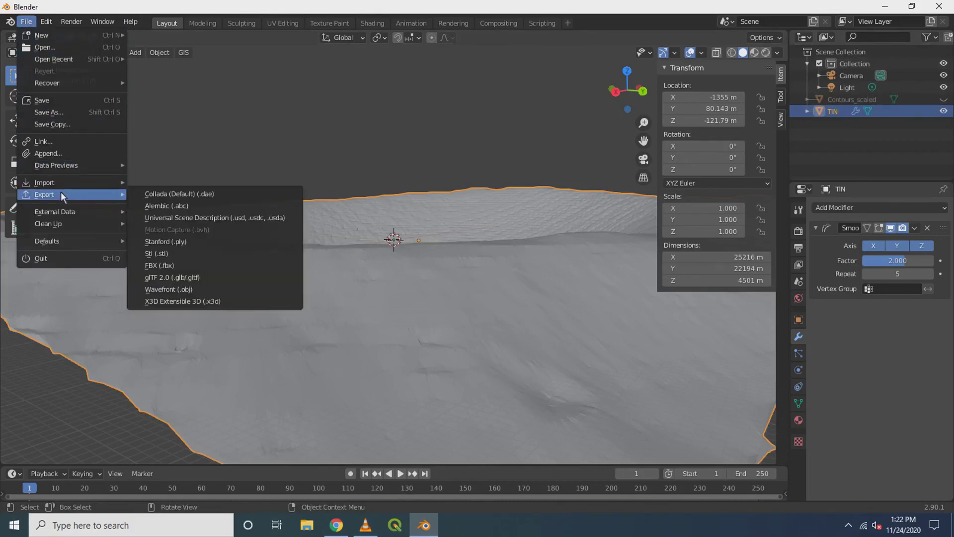
click(164, 288)
click(220, 191)
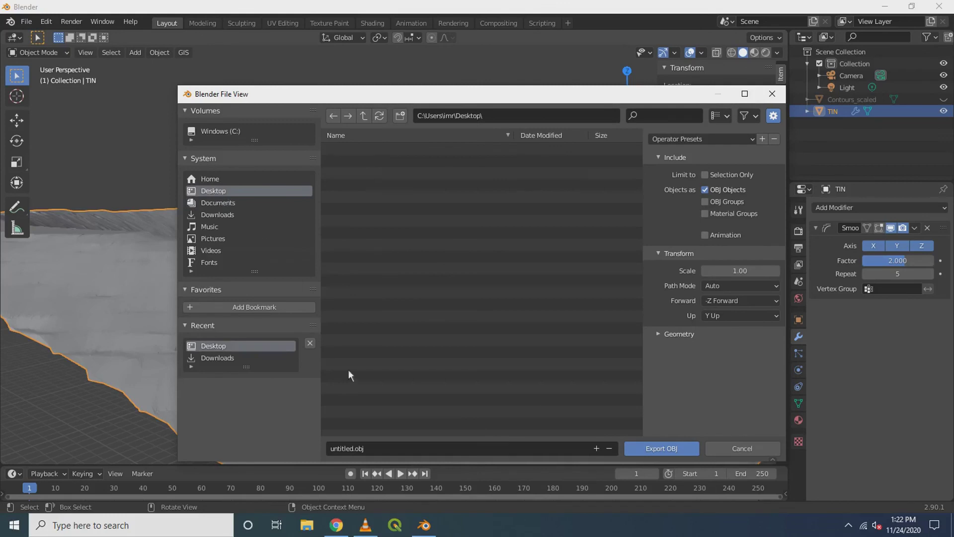
click(378, 449)
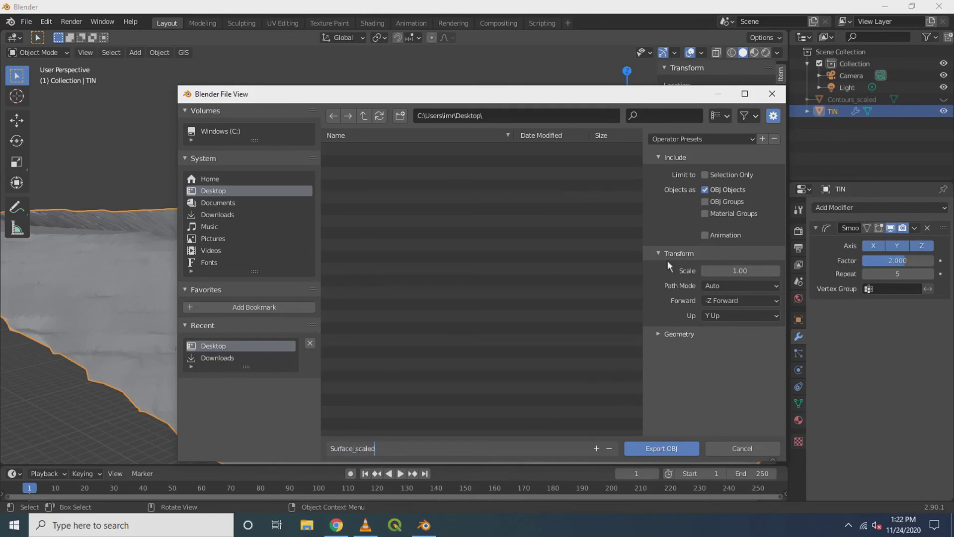
click(705, 176)
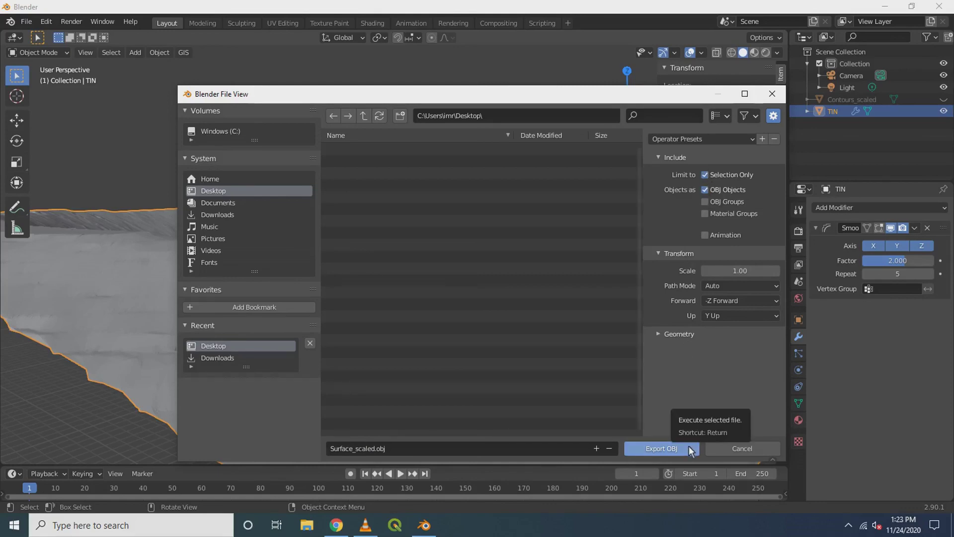
click(689, 449)
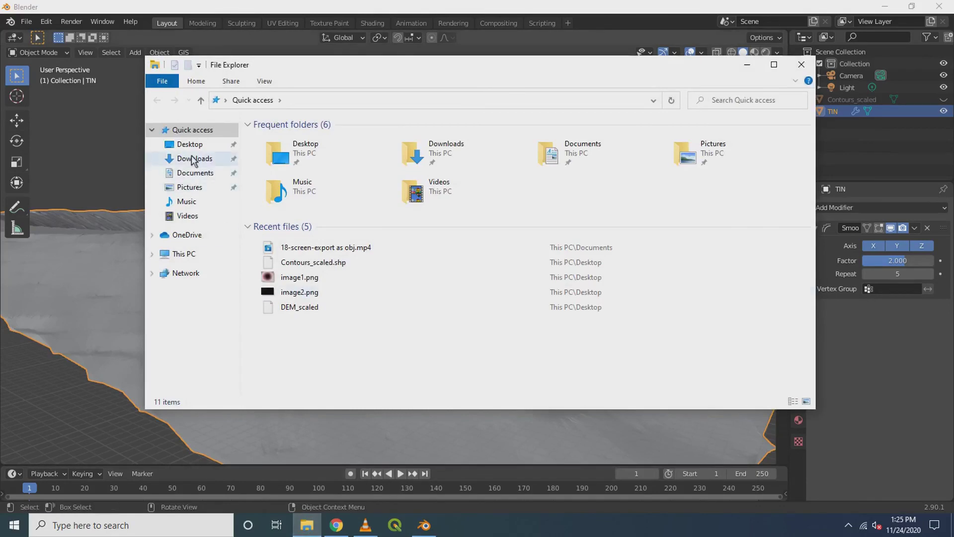
Open Surface_scaled.obj from the Desktop in 3D Viewer, maximize the window and inspect the crater surface from above.
click(191, 145)
click(285, 288)
right_click(282, 289)
mouse_move(335, 142)
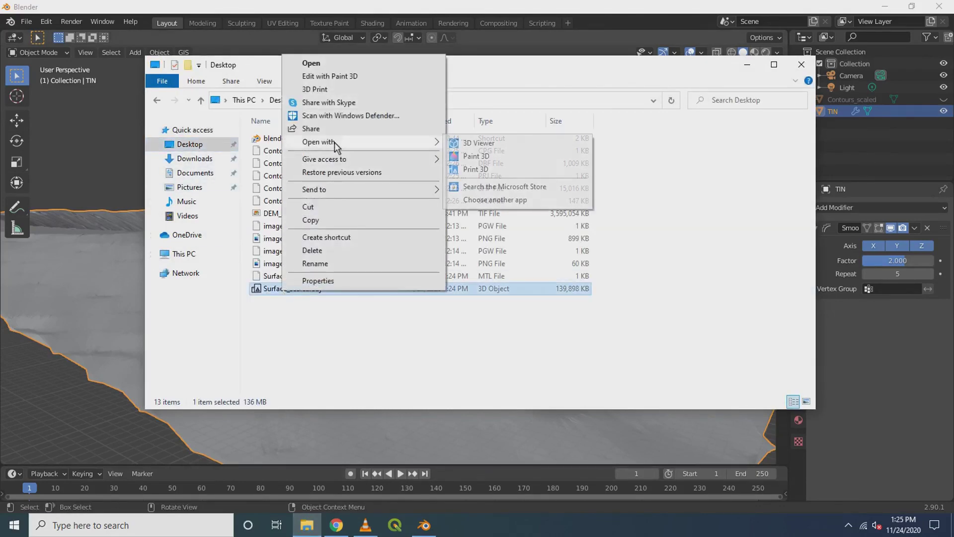
click(470, 144)
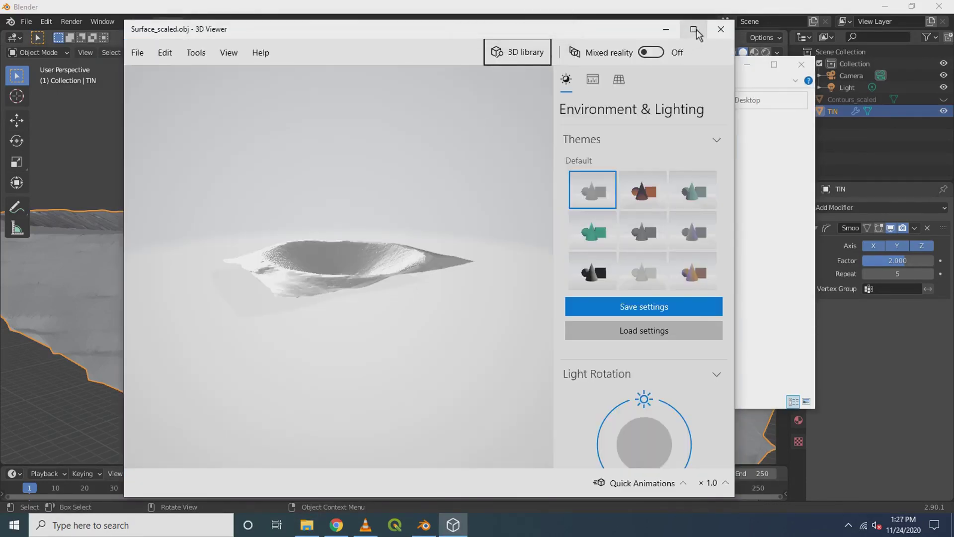
click(694, 21)
drag(410, 279, 461, 327)
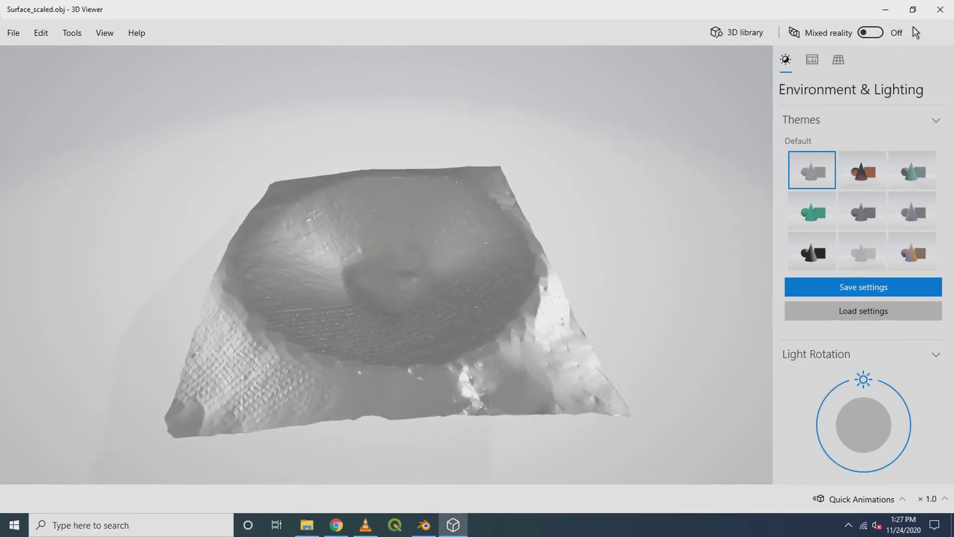